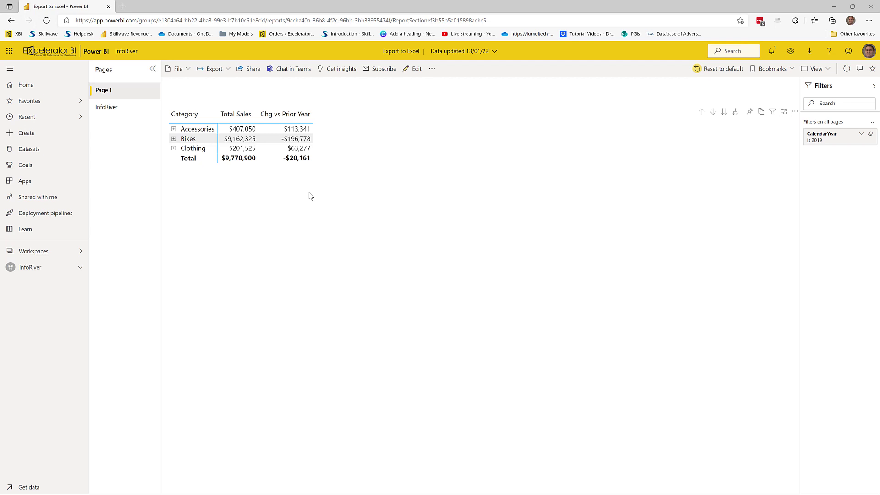
# - Open the data export options for the Category sales matrix on Page 1
pyautogui.click(321, 198)
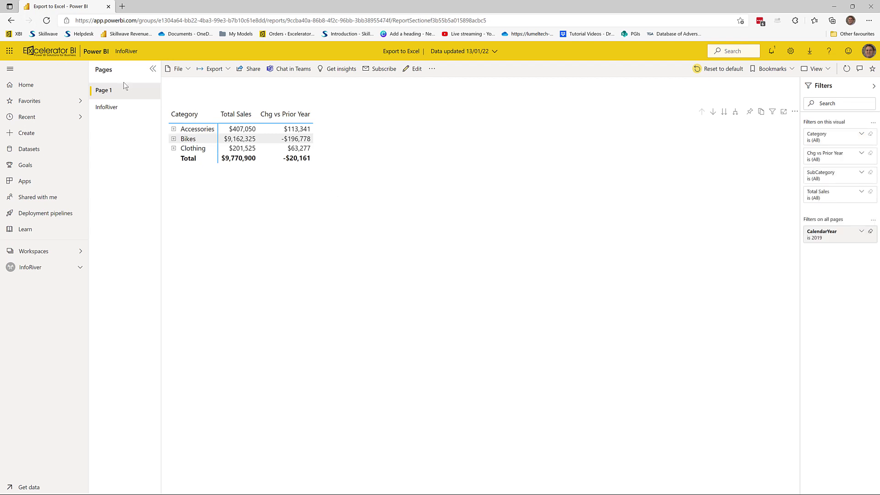
pyautogui.click(795, 112)
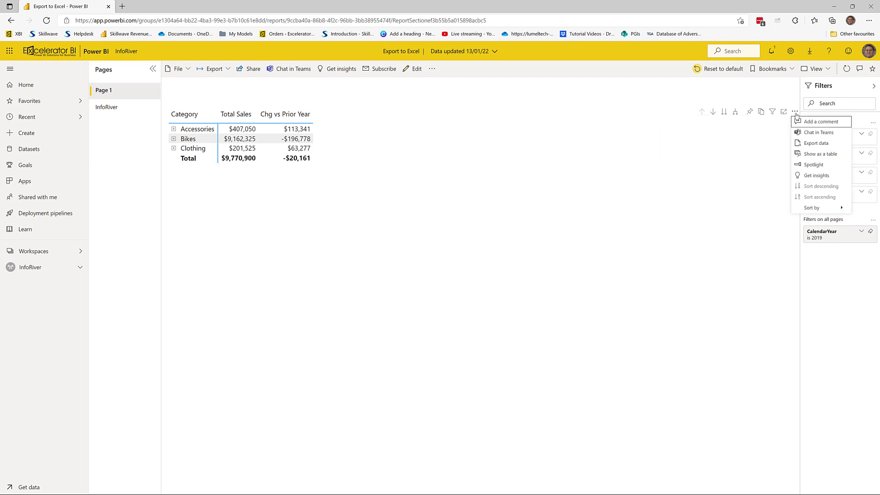
pyautogui.click(809, 144)
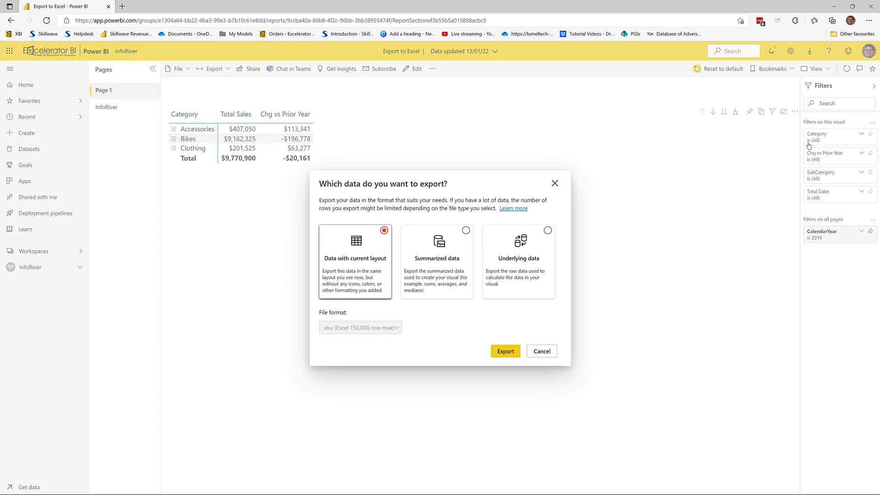
pyautogui.tripleClick(483, 178)
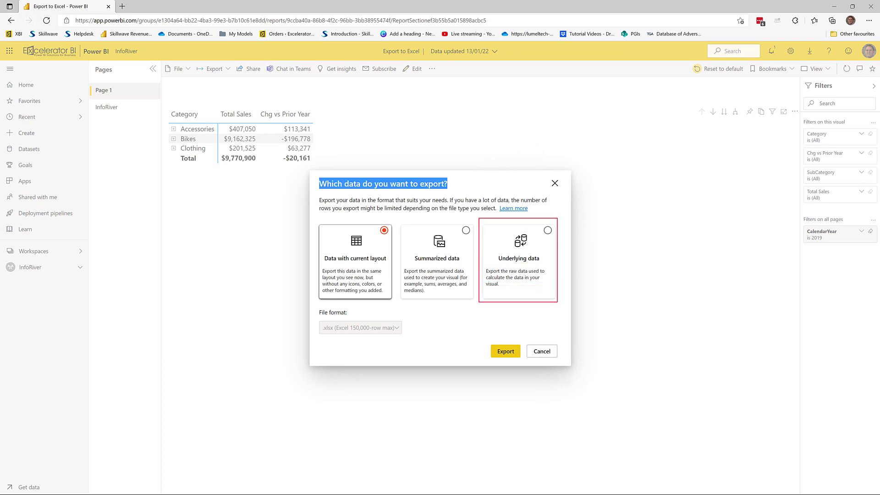
pyautogui.moveTo(555, 307); pyautogui.dragTo(562, 319)
pyautogui.moveTo(548, 235); pyautogui.dragTo(564, 255)
pyautogui.moveTo(161, 107); pyautogui.dragTo(315, 170)
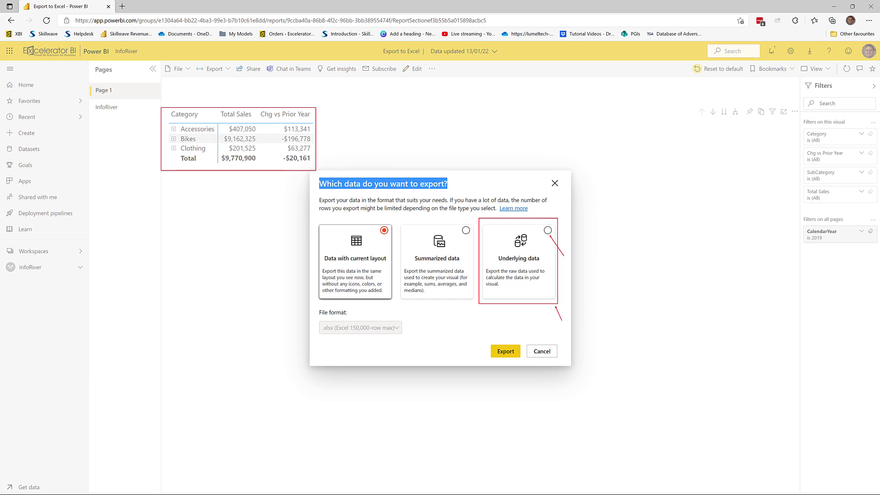
pyautogui.moveTo(797, 223); pyautogui.dragTo(848, 246)
pyautogui.press('Escape')
# - Export the matrix's summarized data as an .xlsx file and open the downloaded data.xlsx
pyautogui.click(452, 247)
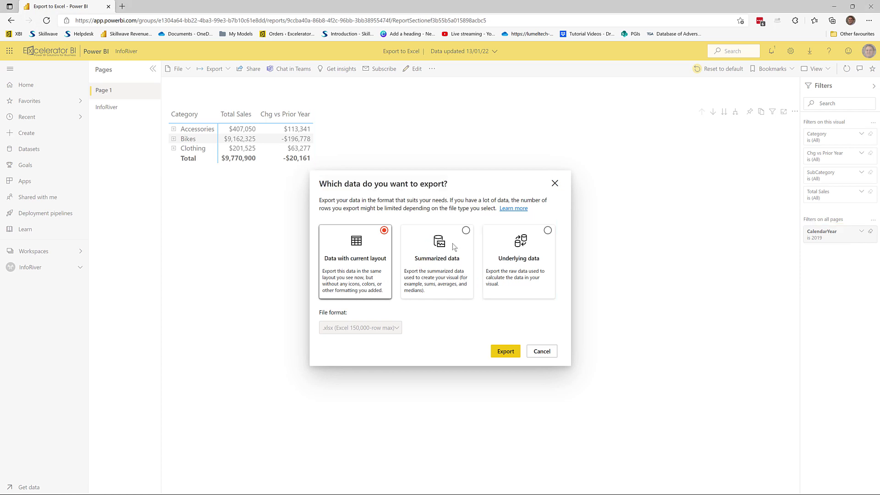
pyautogui.click(466, 231)
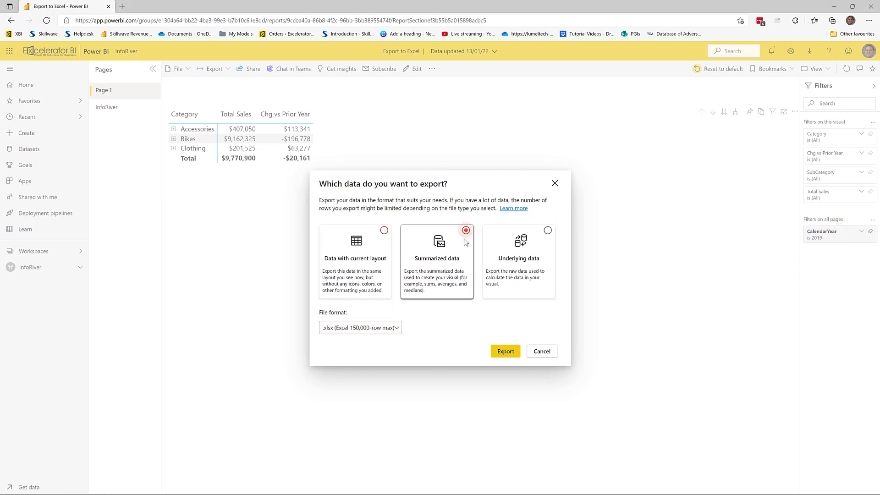
pyautogui.click(513, 355)
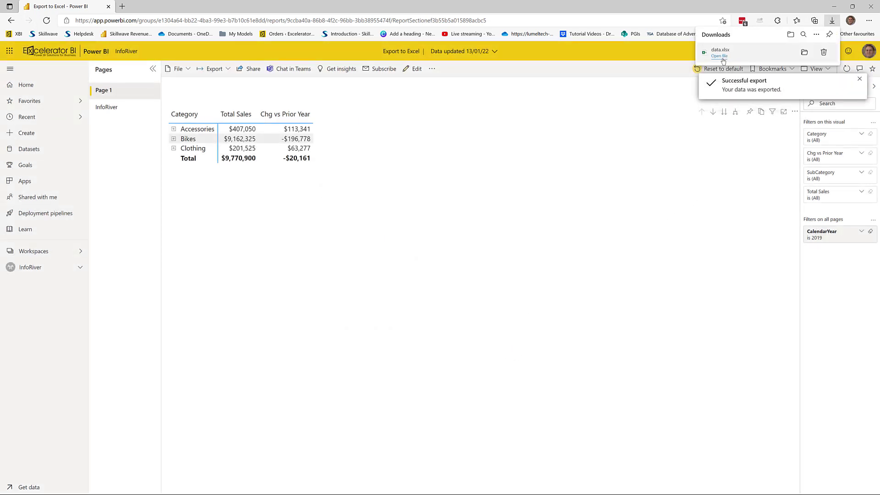
pyautogui.click(720, 56)
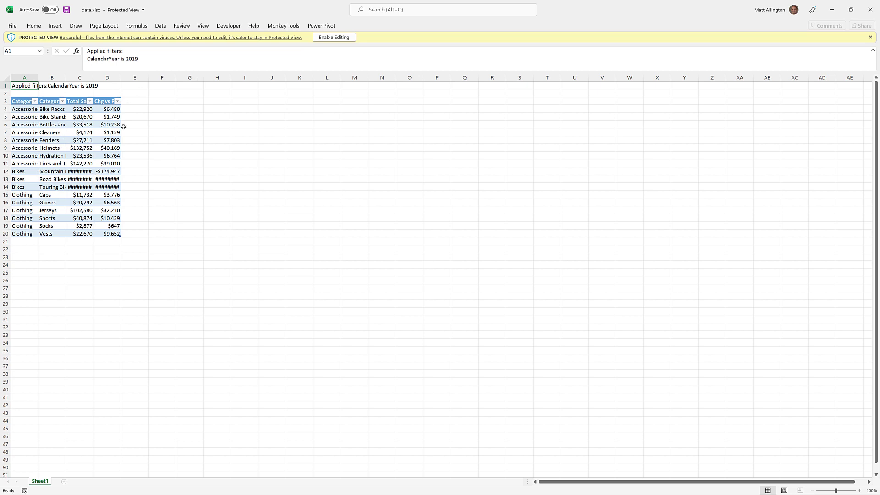
# - Compare the summarized rows in data.xlsx with the report matrix side by side, and close the workbook
pyautogui.moveTo(233, 7); pyautogui.dragTo(645, 72)
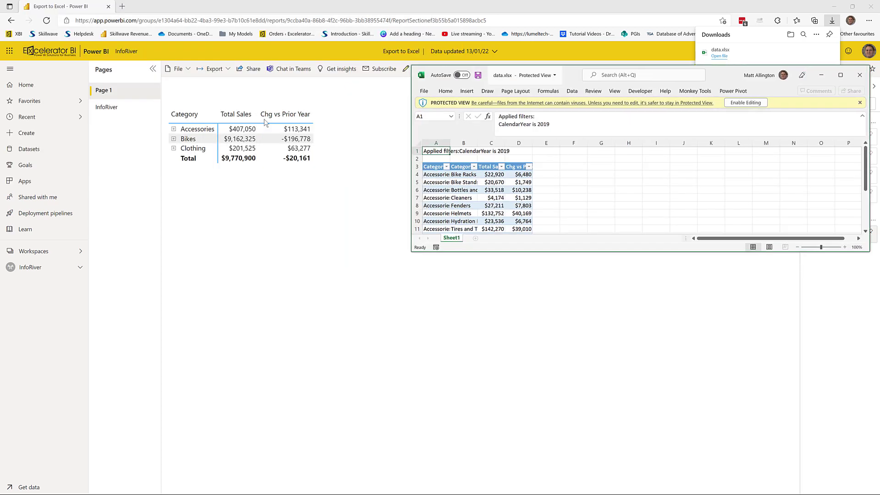
pyautogui.click(524, 190)
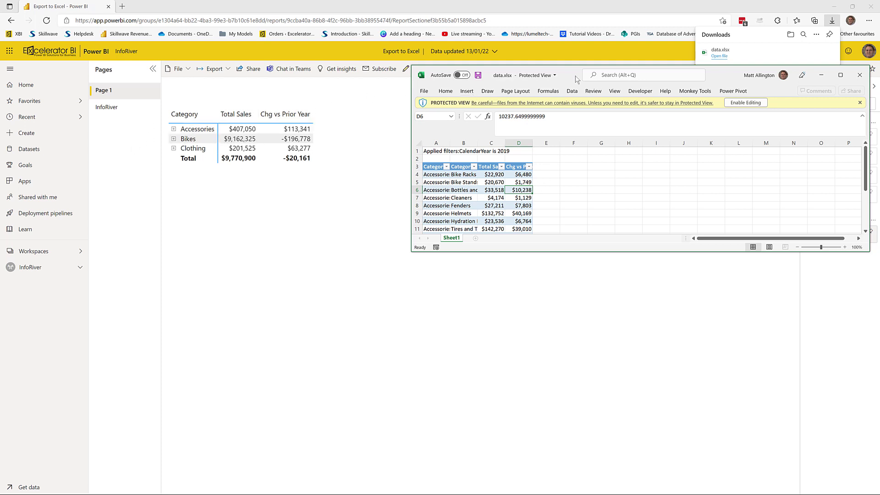
pyautogui.moveTo(577, 76); pyautogui.dragTo(428, 109)
pyautogui.click(712, 110)
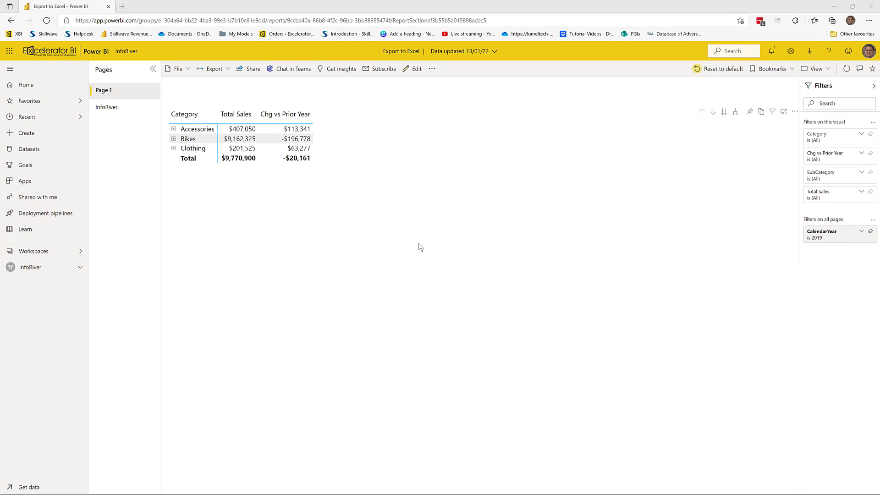
# - Expand the Bikes and Accessories categories, leaving Clothing collapsed, and sort the matrix by Chg vs Prior Year in descending order
pyautogui.click(174, 138)
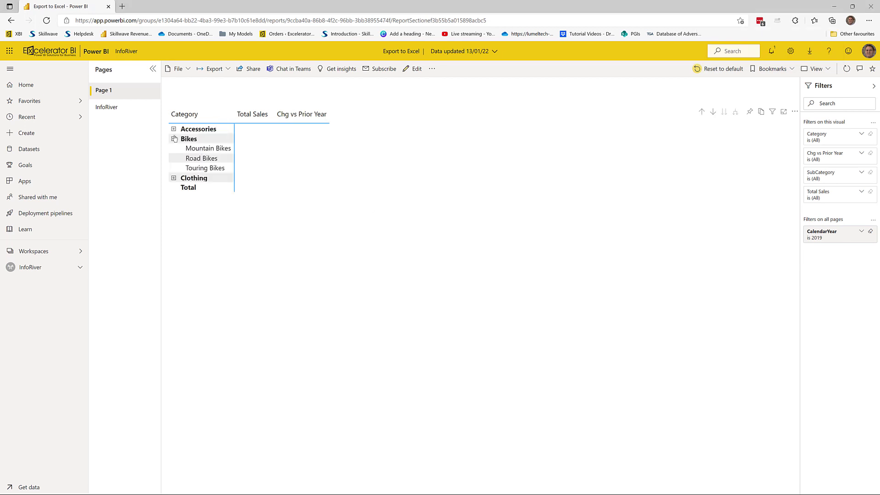
pyautogui.click(174, 129)
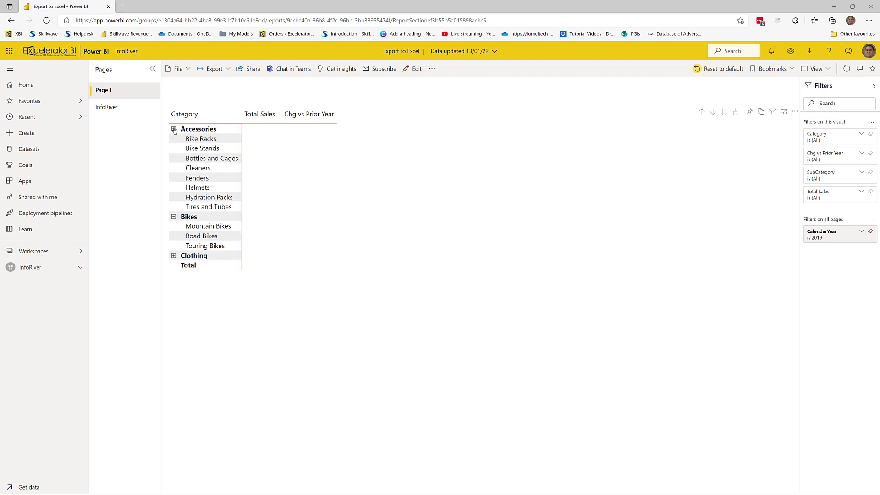
pyautogui.click(174, 255)
pyautogui.click(174, 255)
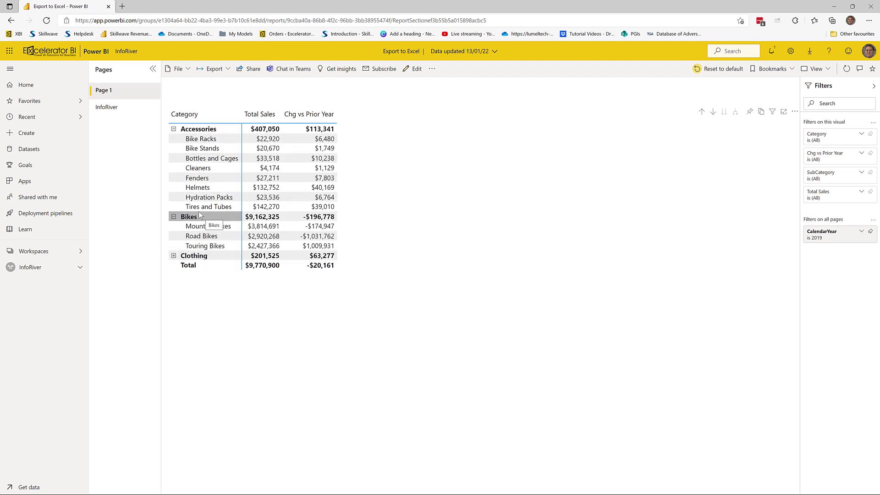
pyautogui.click(313, 116)
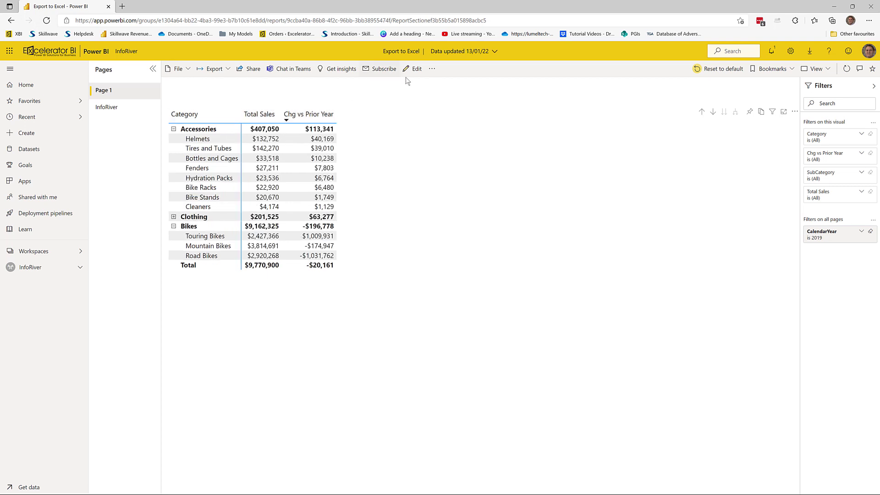
# - Edit the report and apply background colour conditional formatting to the matrix's Chg vs Prior Year values
pyautogui.click(415, 70)
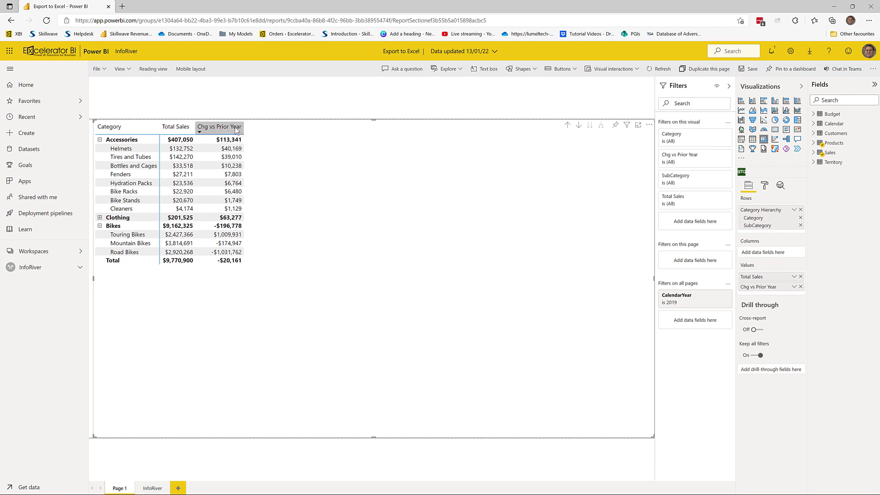
pyautogui.click(220, 127)
pyautogui.click(793, 287)
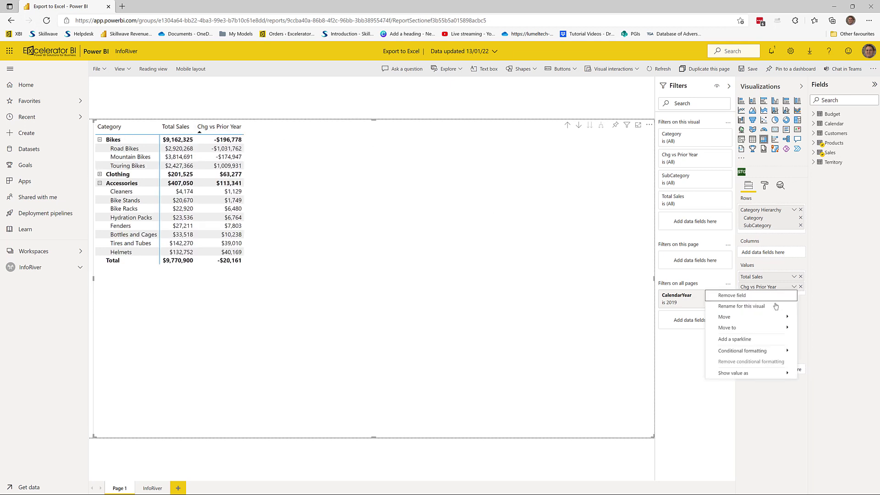
pyautogui.moveTo(782, 351)
pyautogui.click(820, 353)
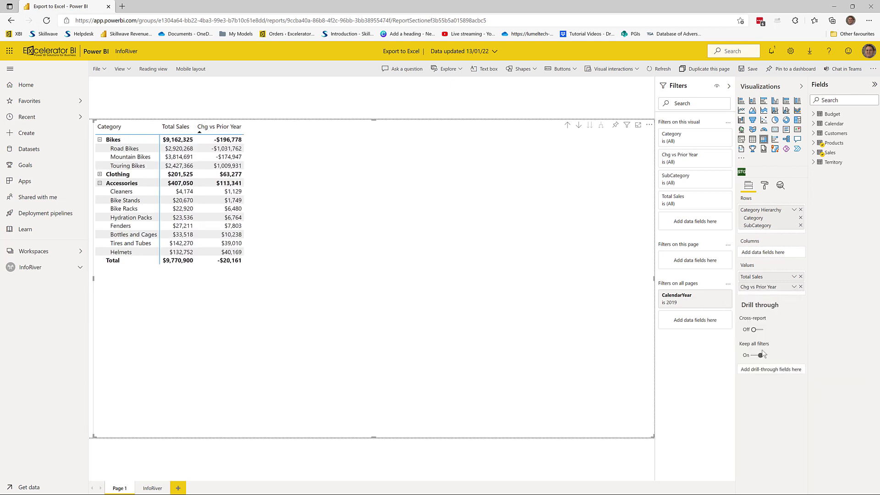
pyautogui.click(562, 380)
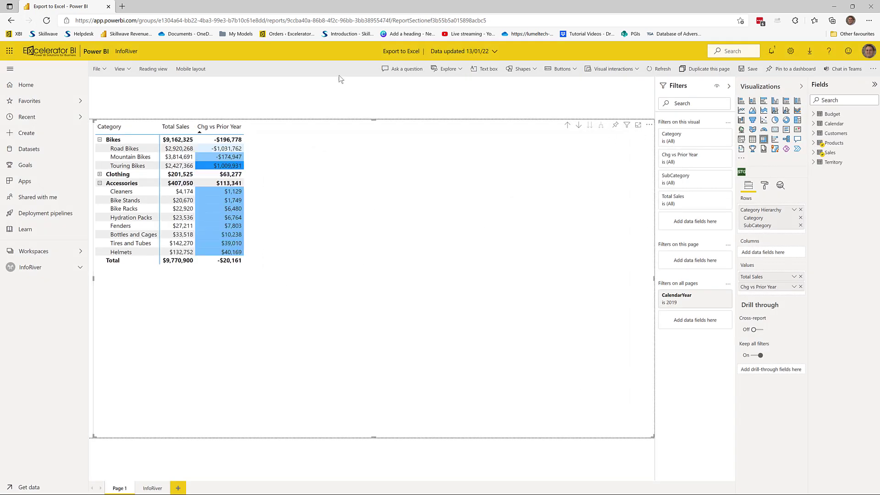
# - Return to reading view, saving the changes to the report
pyautogui.click(153, 69)
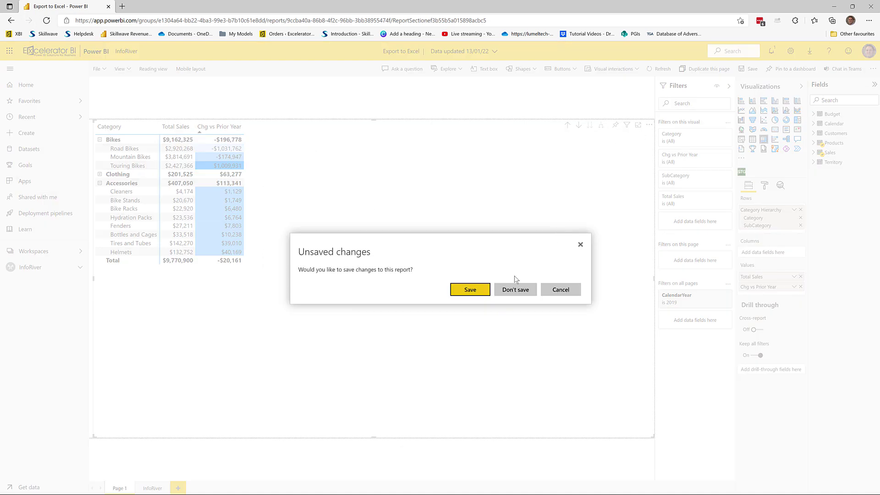
pyautogui.click(469, 290)
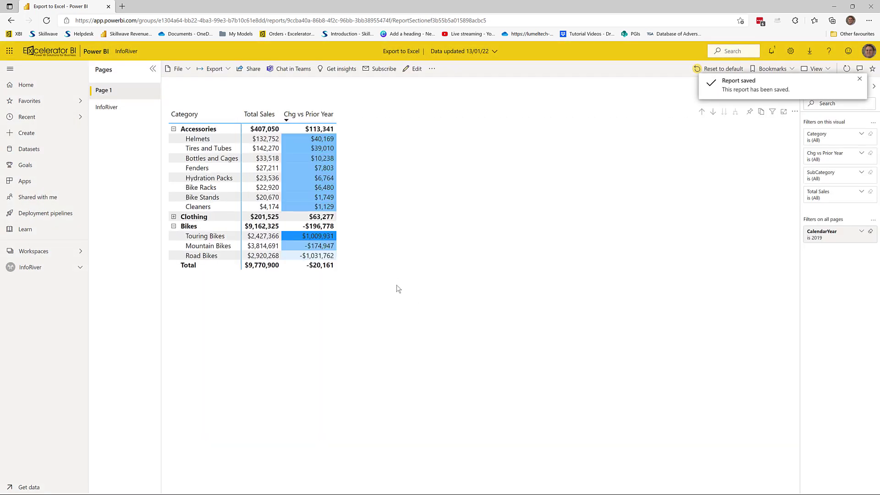
pyautogui.click(860, 81)
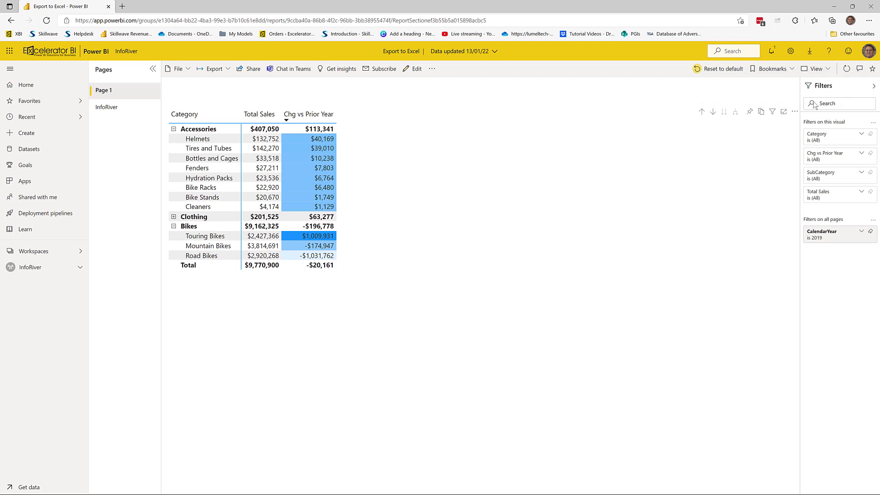
# - Export the formatted matrix as data with current layout and open the downloaded data (2).xlsx
pyautogui.click(795, 112)
pyautogui.click(825, 147)
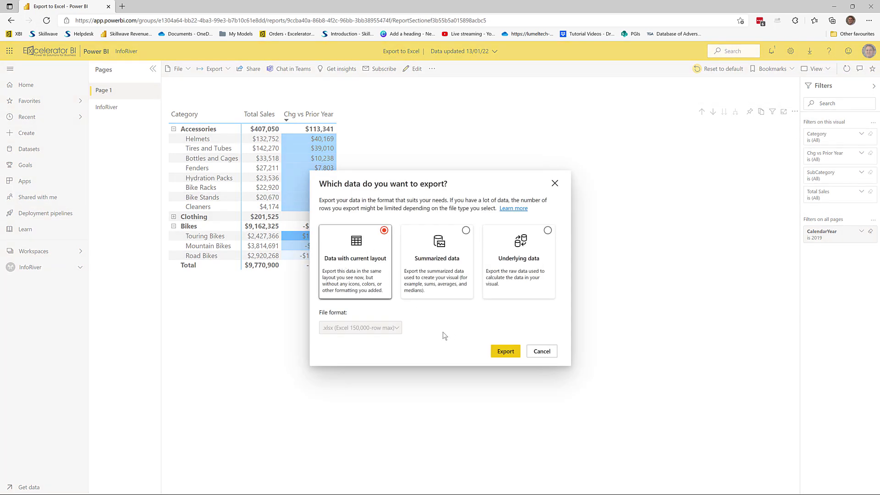
pyautogui.click(506, 351)
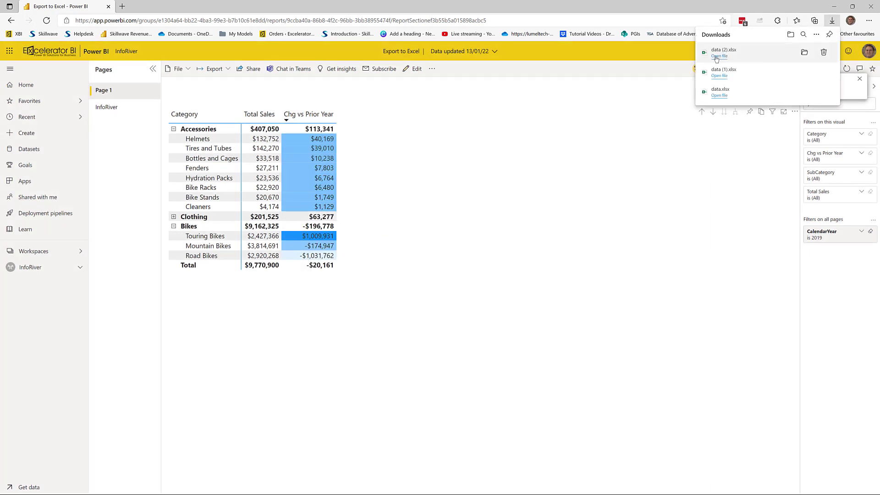
pyautogui.click(719, 55)
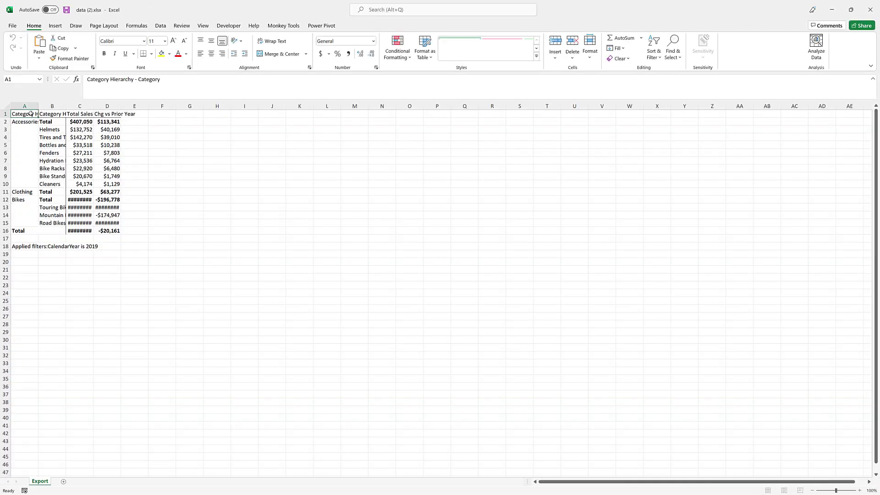
# - Auto-fit columns A to D of the exported sheet and place the enlarged workbook window beside the report matrix
pyautogui.moveTo(28, 105); pyautogui.dragTo(107, 106)
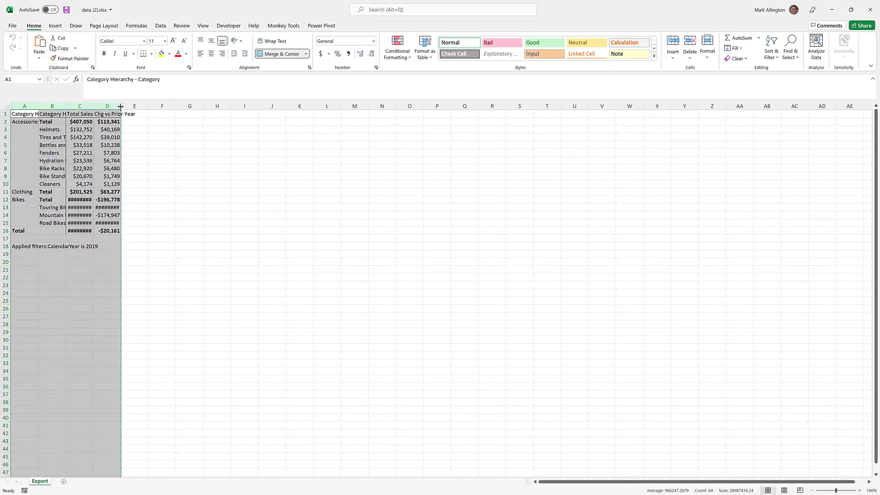
pyautogui.doubleClick(121, 105)
pyautogui.moveTo(242, 7); pyautogui.dragTo(713, 75)
pyautogui.moveTo(583, 252); pyautogui.dragTo(584, 348)
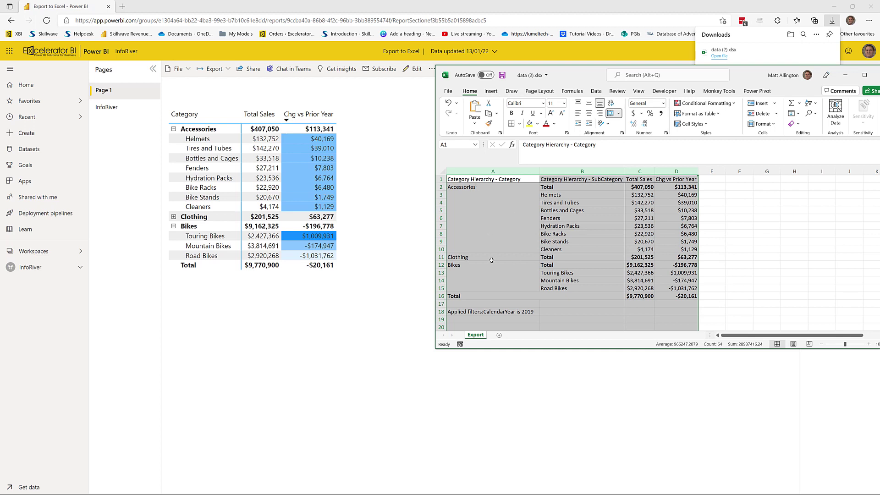
# - Examine the exported Clothing row and its Total cell against the matrix in the report
pyautogui.click(466, 256)
pyautogui.click(561, 258)
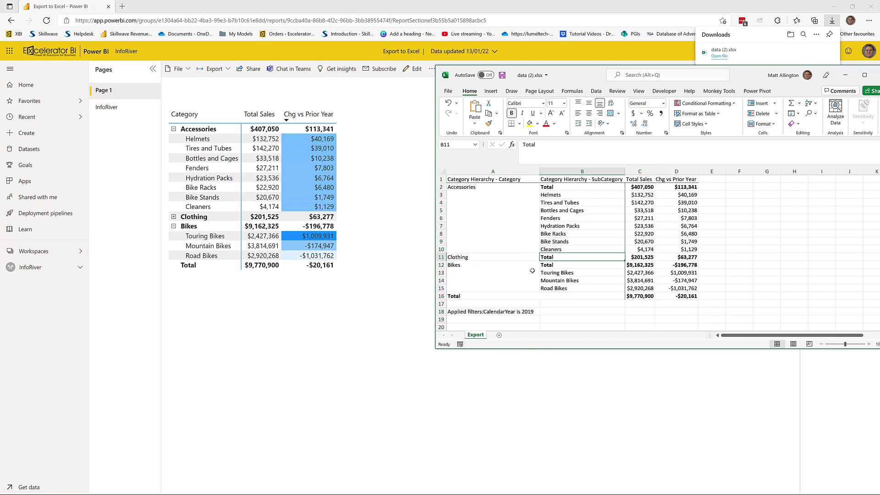
pyautogui.moveTo(529, 76); pyautogui.dragTo(431, 81)
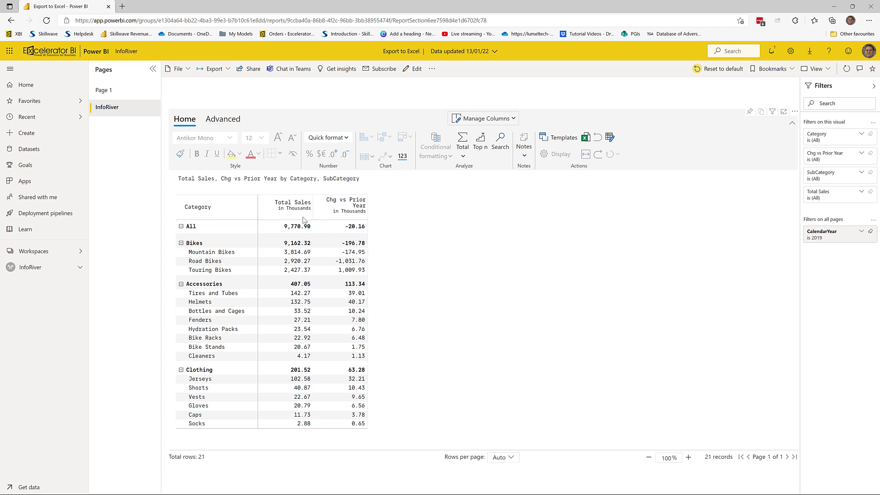
# - Open the standard data export options for the visual on the InfoRiver page
pyautogui.click(795, 111)
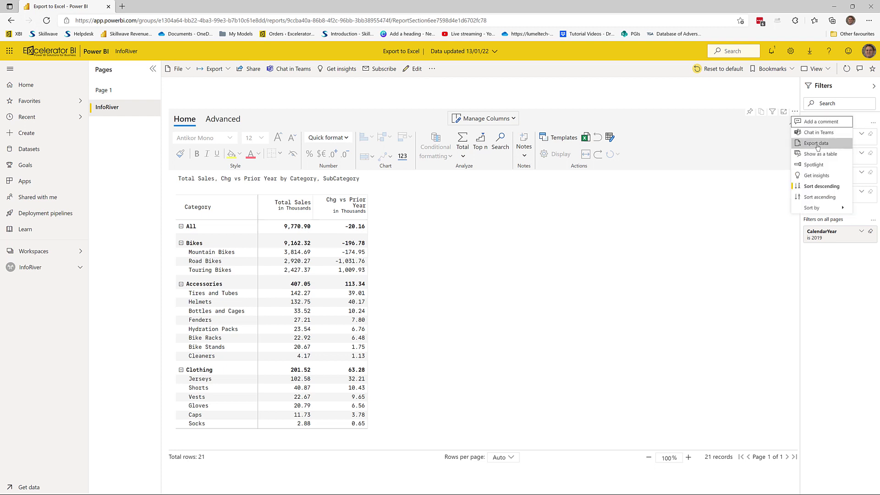
pyautogui.click(806, 143)
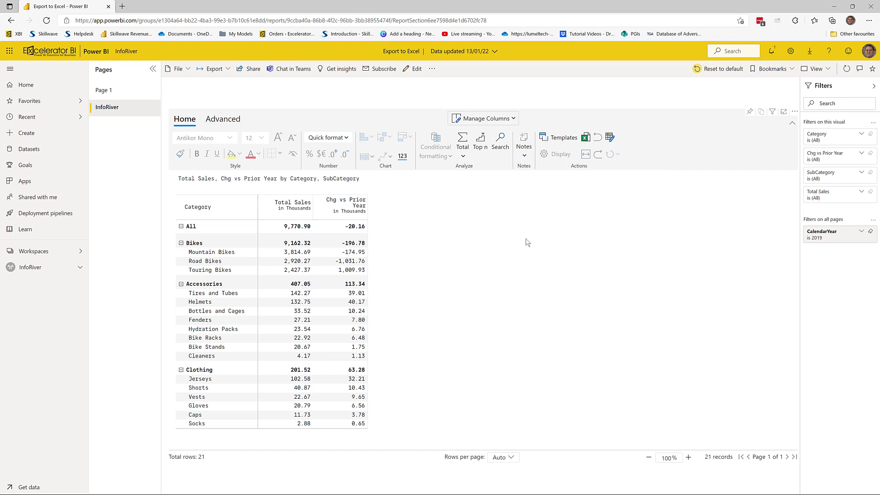
# - Look over the InfoRiver visual in edit mode and return to reading view without saving changes
pyautogui.click(415, 69)
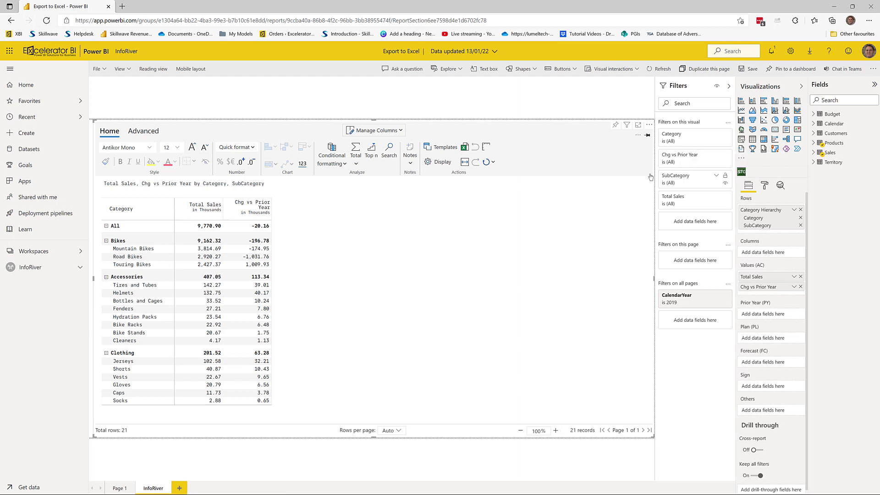
pyautogui.click(152, 70)
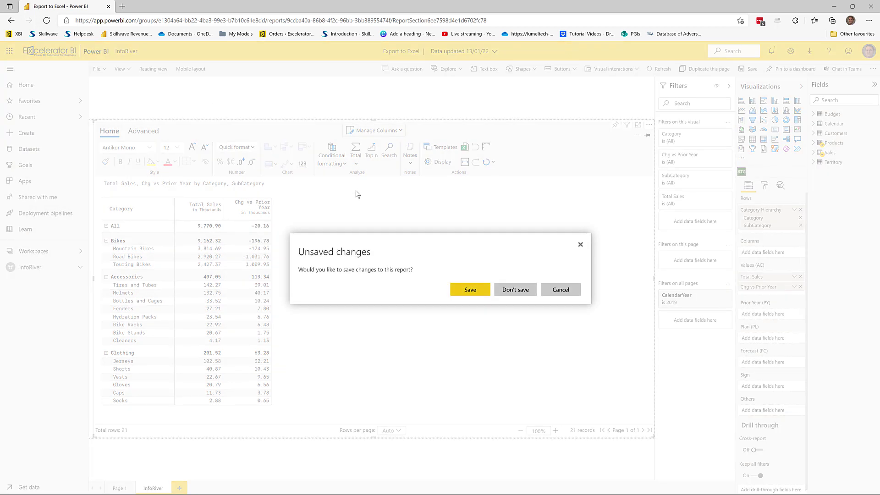
pyautogui.click(521, 289)
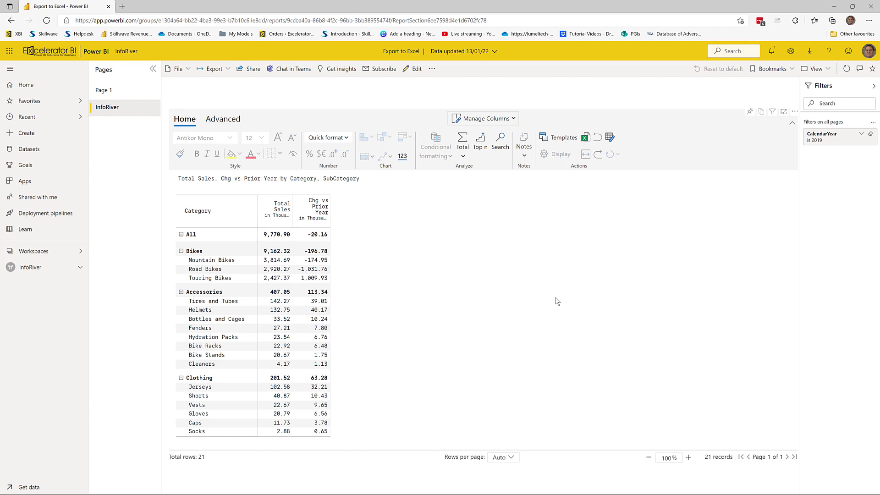
# - Remove the Home tab's Actions group from the InfoRiver visual's reading view access, save the report and return to reading view
pyautogui.click(556, 304)
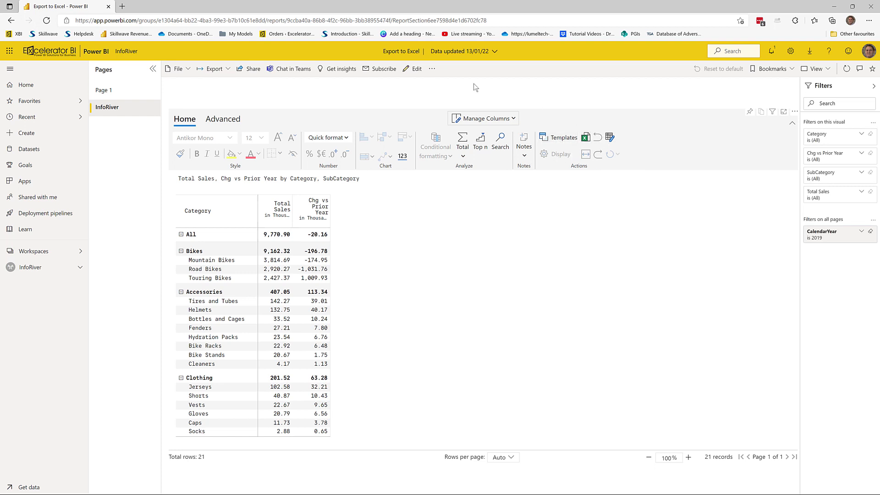
pyautogui.click(416, 69)
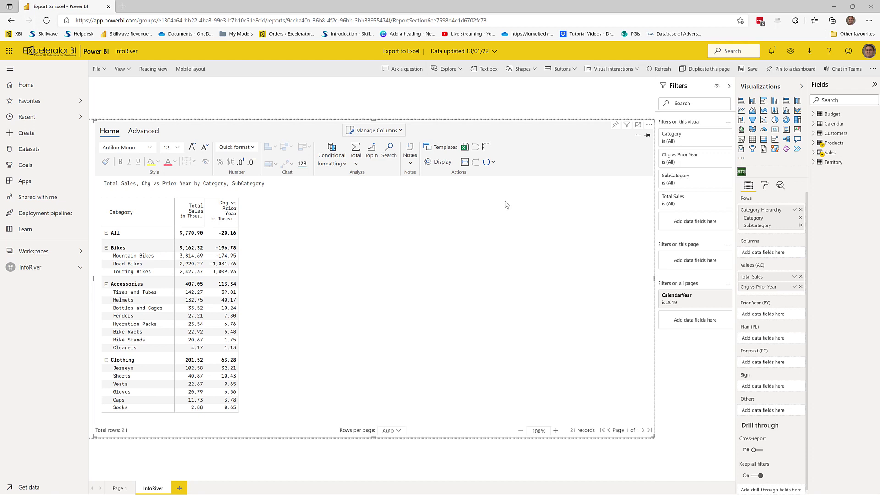
pyautogui.click(639, 136)
pyautogui.click(610, 180)
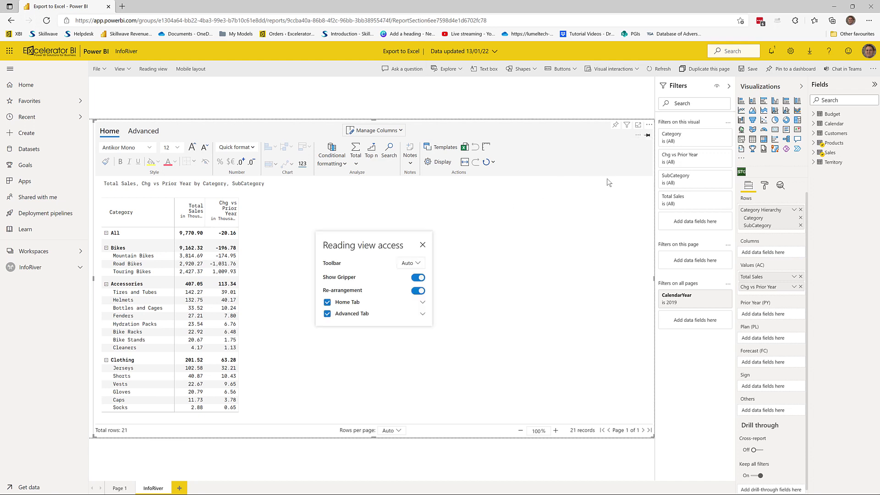
pyautogui.click(421, 303)
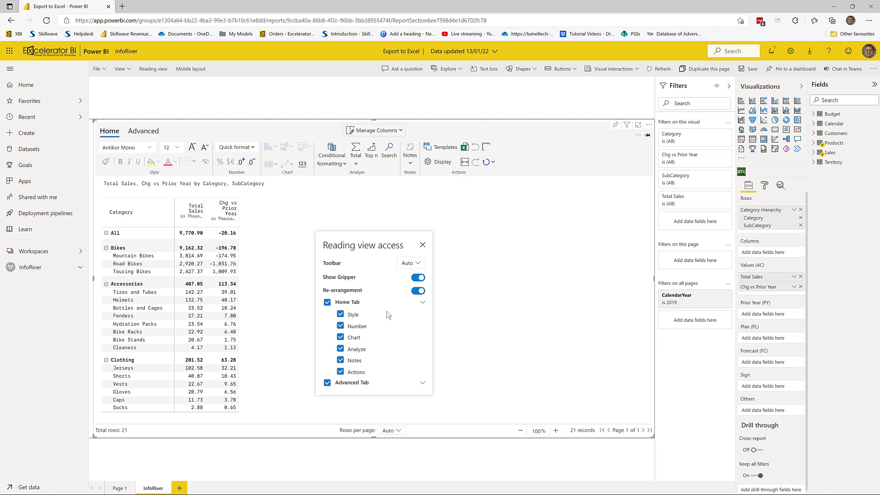
pyautogui.click(340, 371)
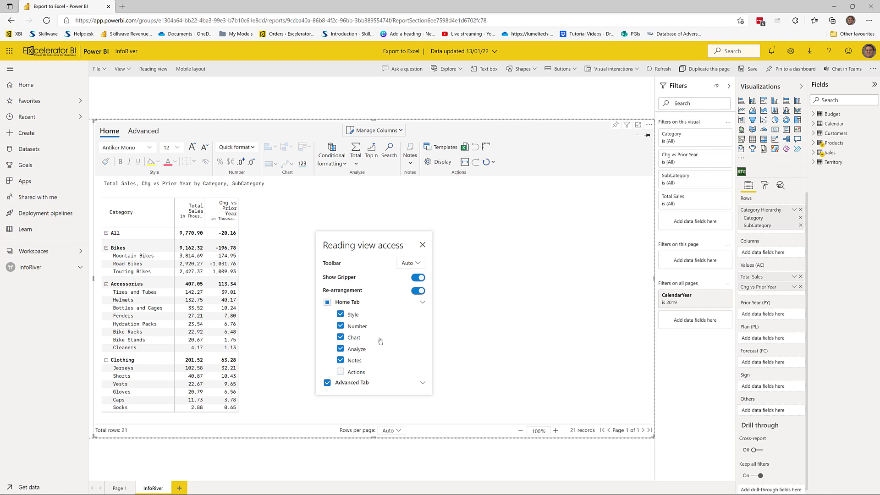
pyautogui.click(423, 245)
pyautogui.click(749, 69)
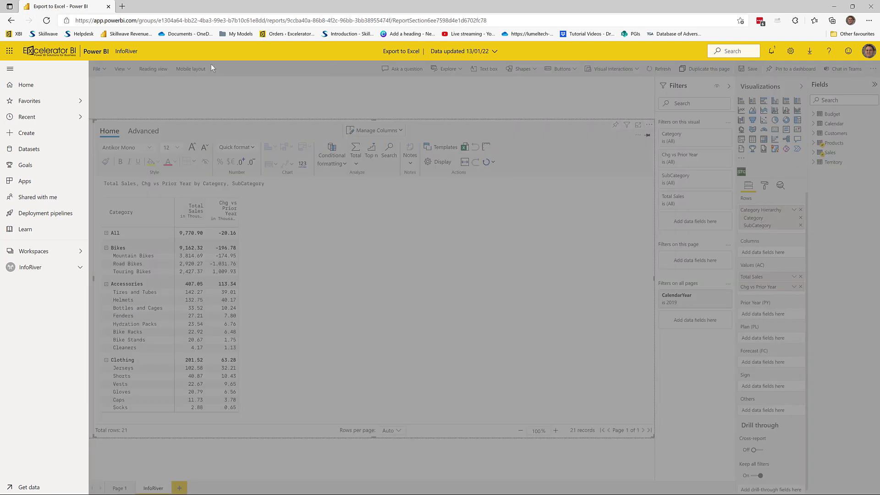
pyautogui.click(154, 69)
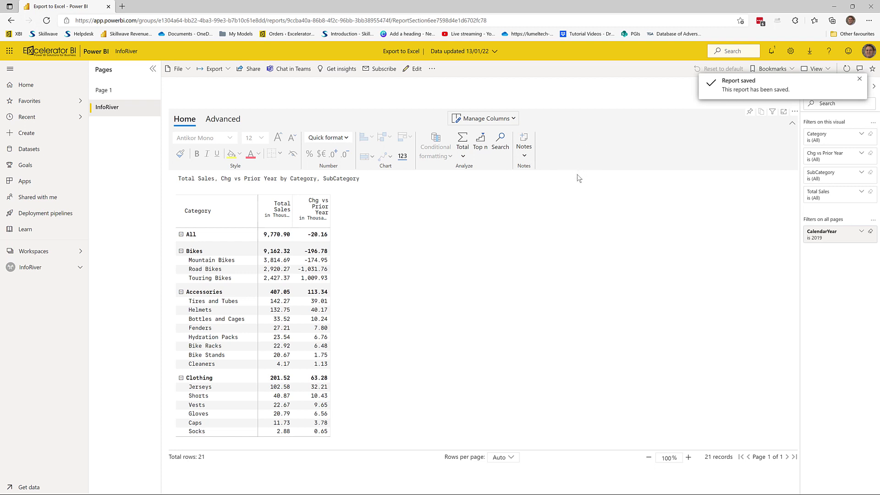
# - Restore the Actions group in the visual's reading view access, save the report and return to reading view
pyautogui.click(414, 69)
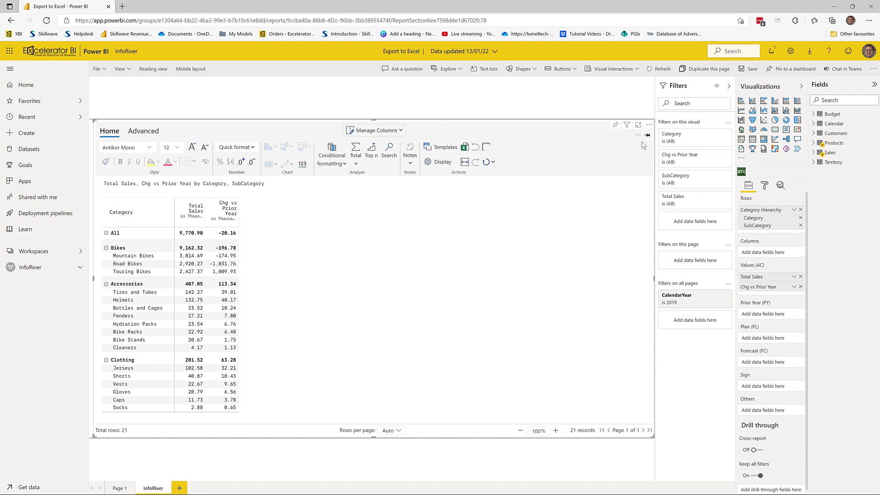
pyautogui.click(638, 135)
pyautogui.click(615, 177)
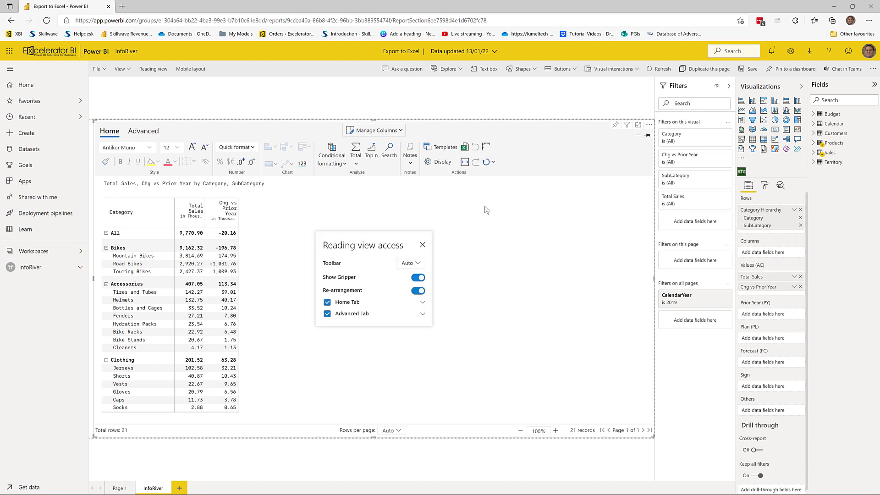
pyautogui.click(749, 69)
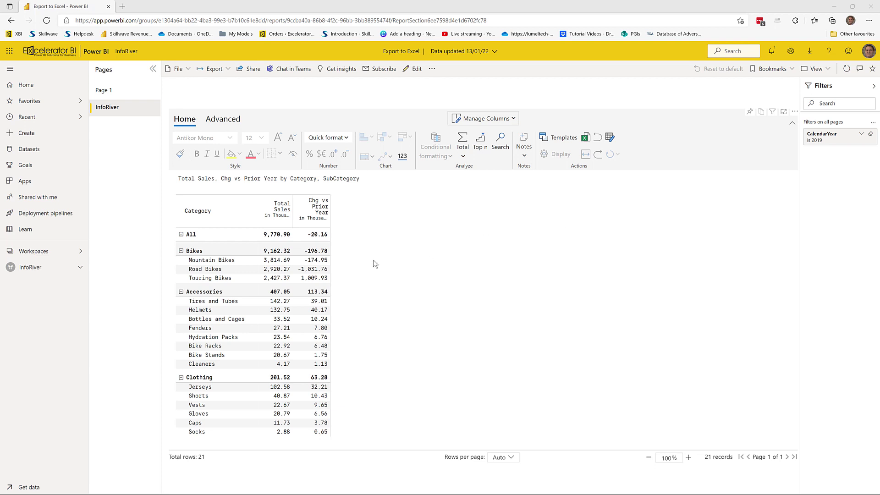
pyautogui.click(375, 232)
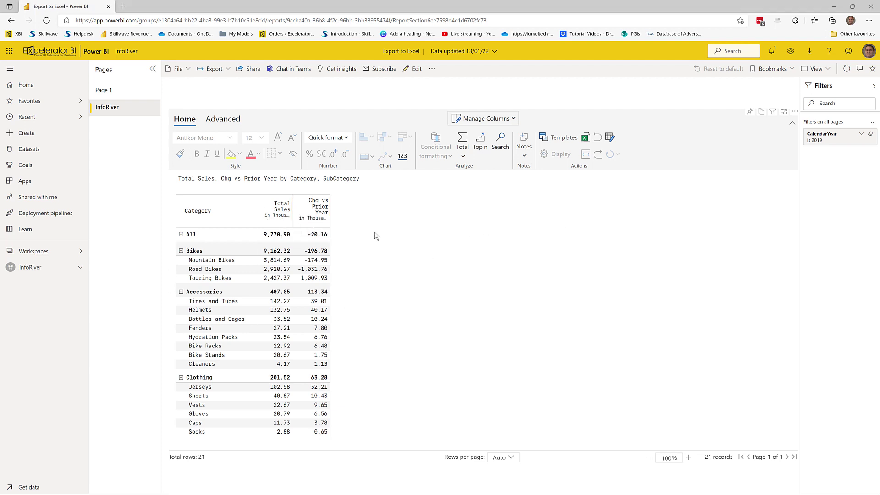
# - In edit mode, create a Color Scale conditional formatting rule for the Total Sales column and apply it
pyautogui.click(415, 69)
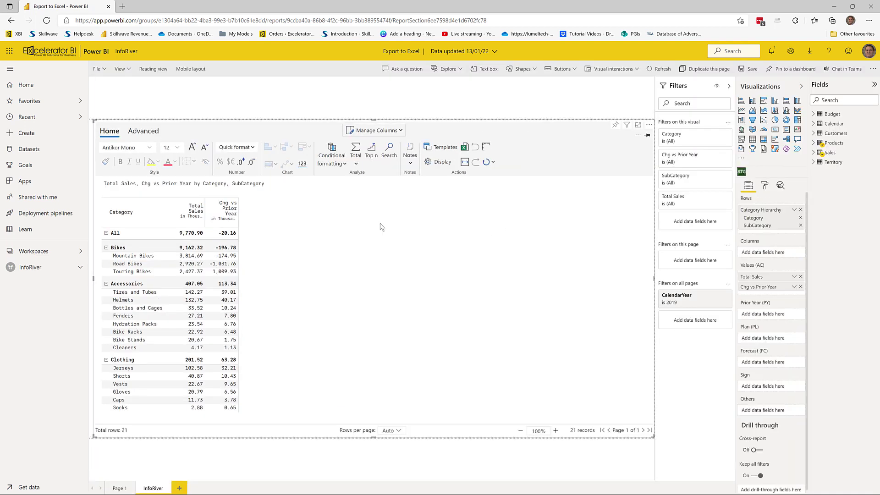
pyautogui.click(192, 235)
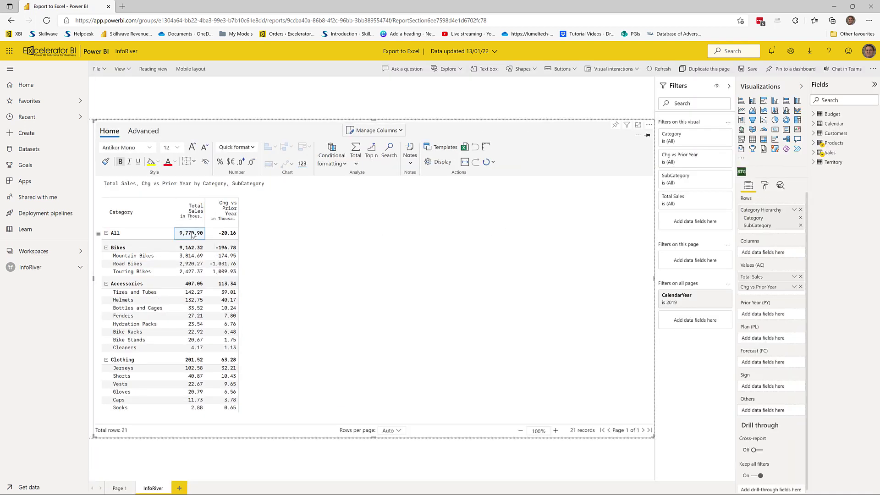
pyautogui.click(341, 166)
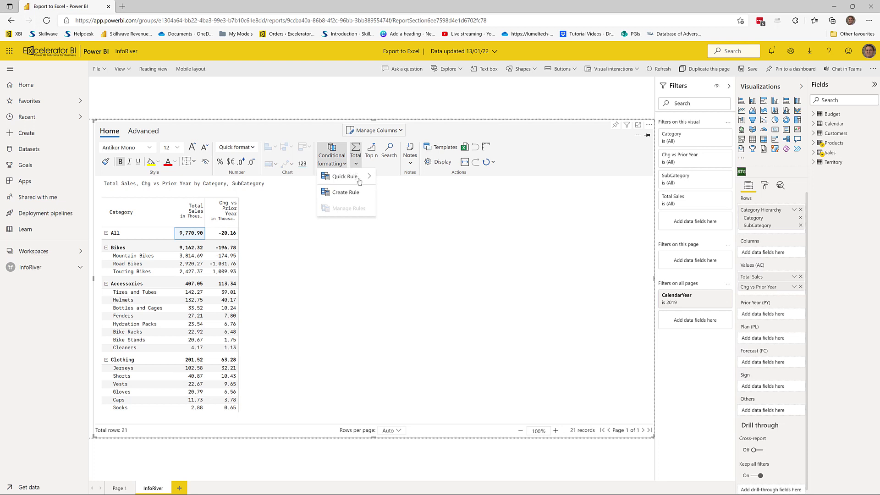
pyautogui.click(356, 194)
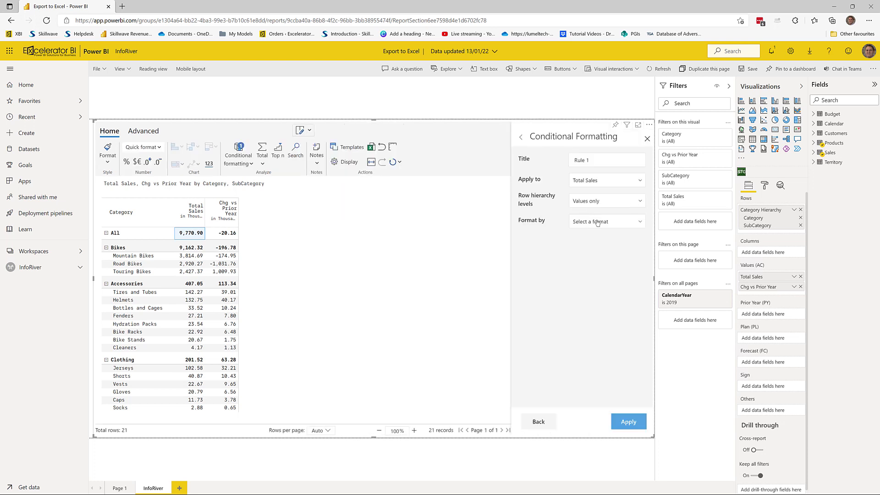
pyautogui.click(592, 222)
pyautogui.click(595, 237)
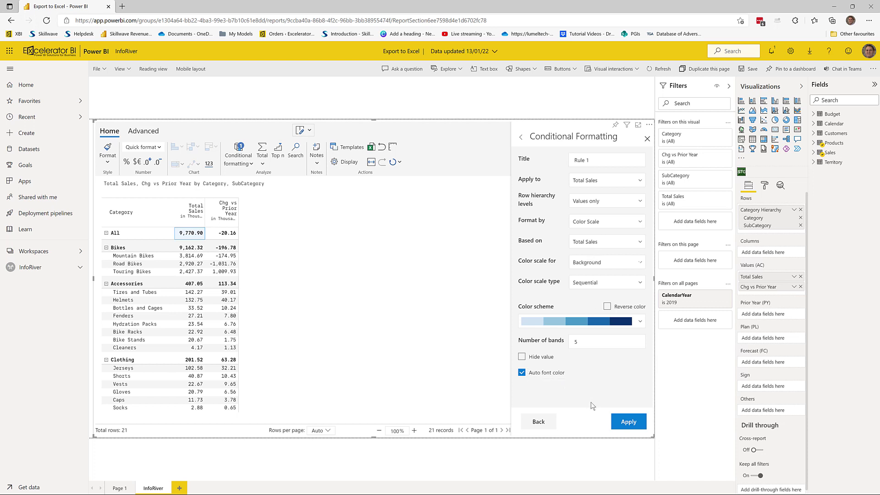
pyautogui.click(636, 424)
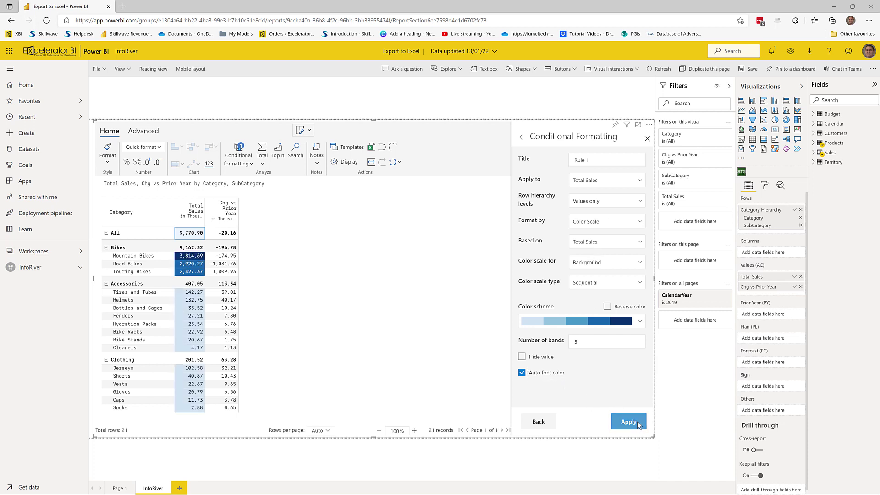
pyautogui.click(647, 139)
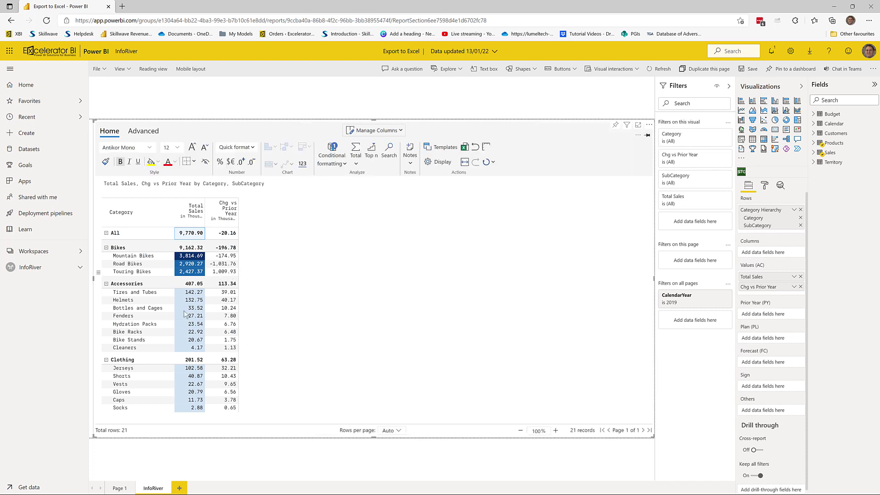
# - Add the Negative quick rule of conditional formatting to the Chg vs Prior Year column
pyautogui.click(231, 234)
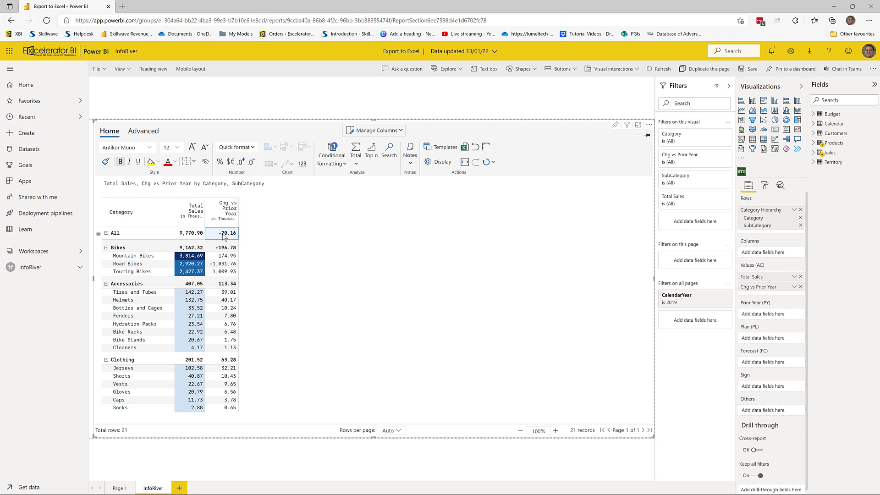
pyautogui.click(339, 160)
pyautogui.moveTo(350, 177)
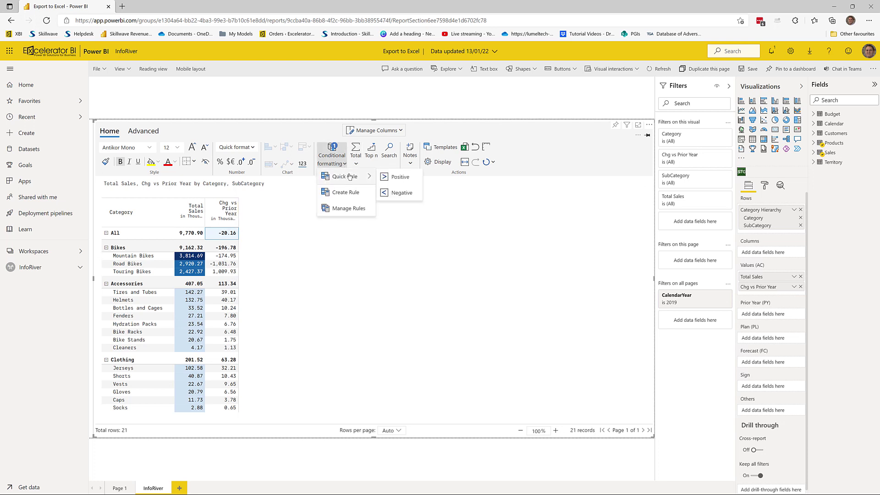
pyautogui.click(401, 192)
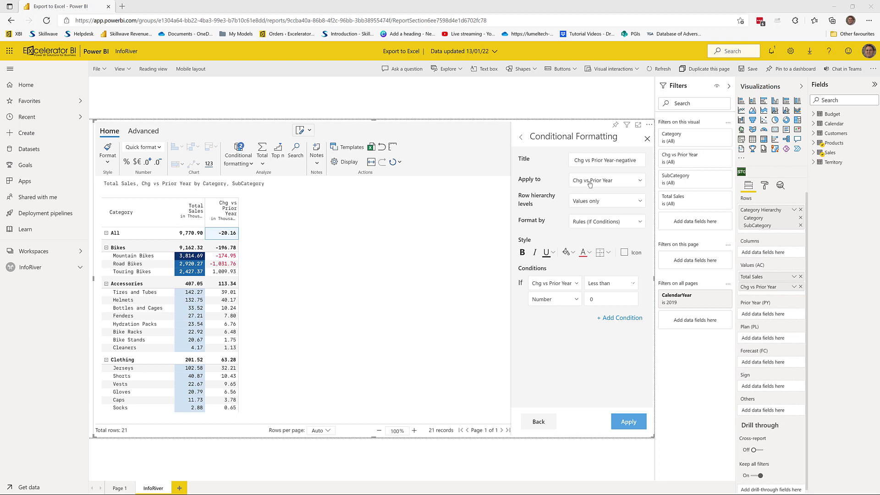
# - Set the negative rule's row hierarchy levels to Values and Totals and close the conditional formatting settings
pyautogui.click(586, 200)
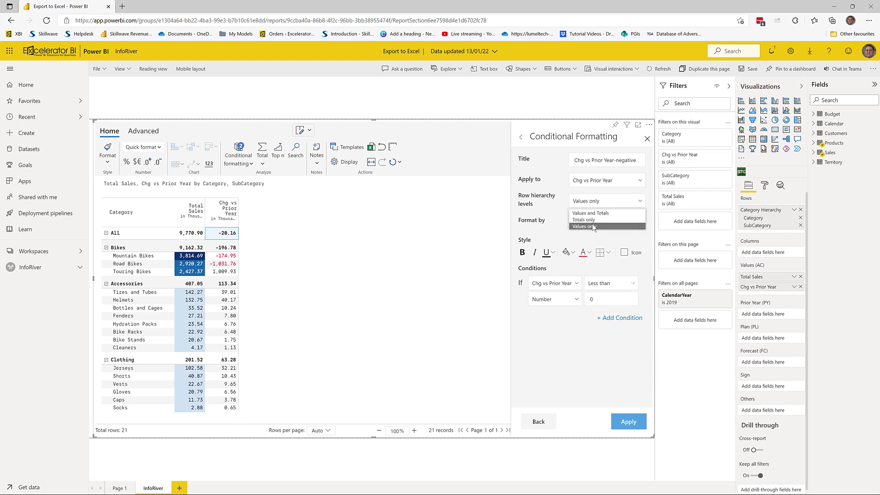
pyautogui.click(589, 221)
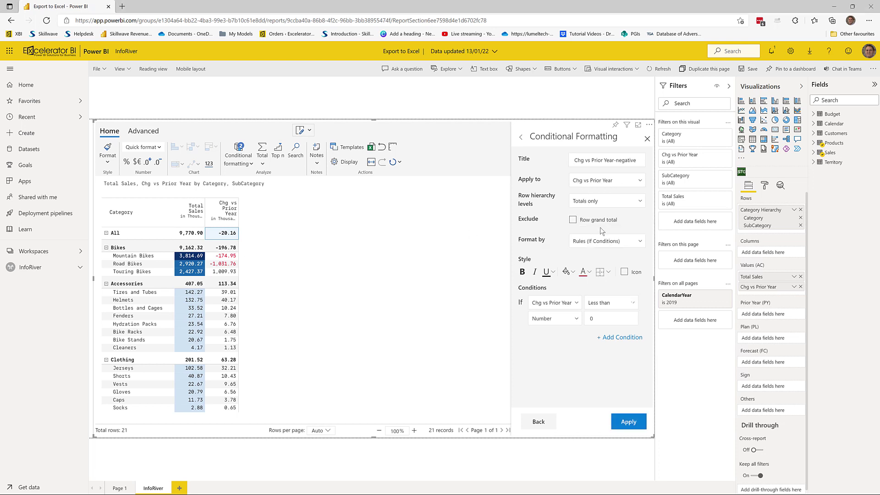
pyautogui.click(592, 204)
pyautogui.click(593, 213)
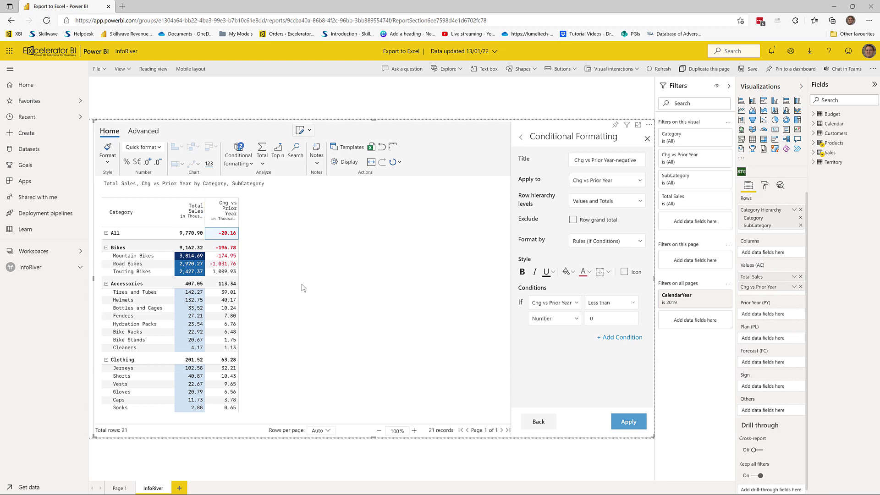
pyautogui.click(648, 138)
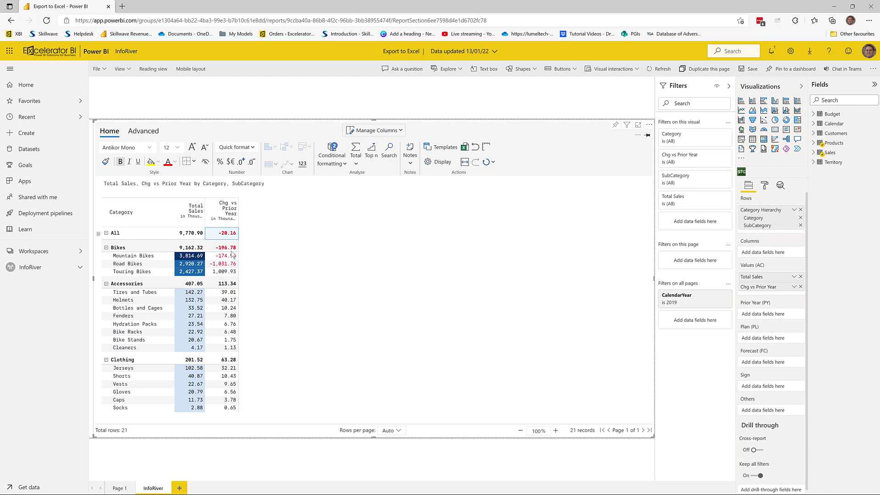
# - Add the note "good sales here" to the Touring Bikes cell of the Chg vs Prior Year column and view it
pyautogui.click(223, 272)
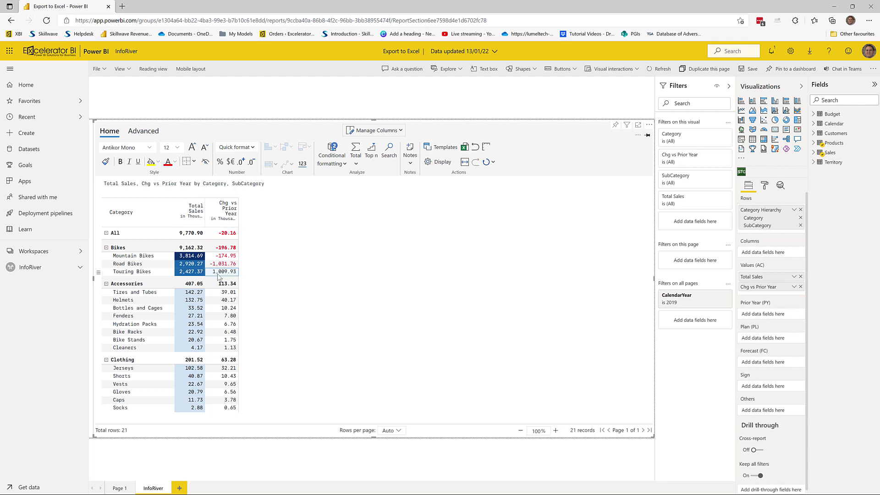
pyautogui.click(412, 165)
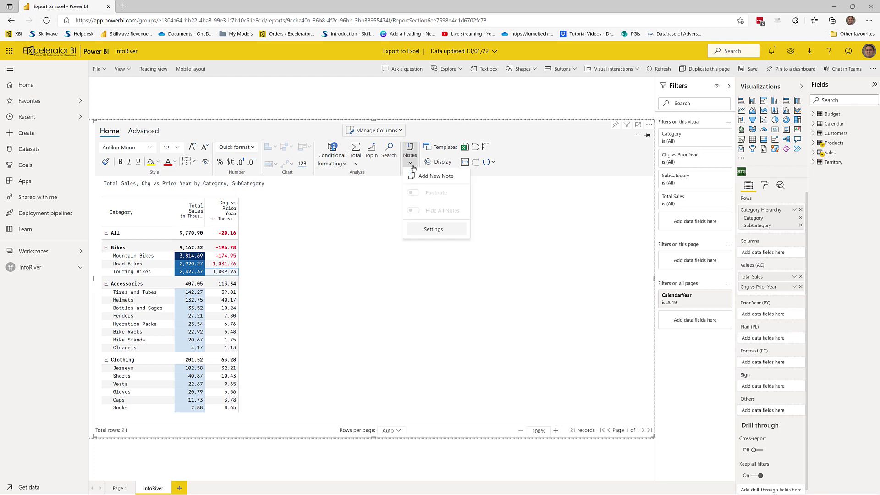
pyautogui.click(434, 180)
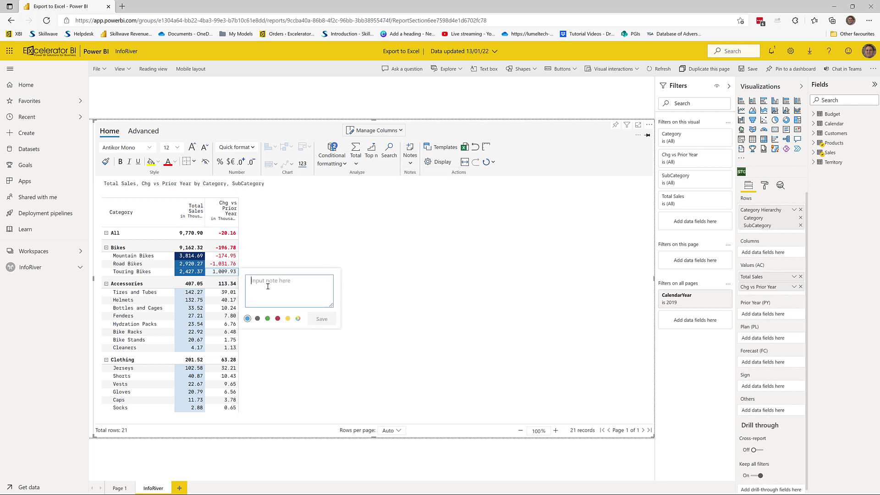
pyautogui.write('good sales her')
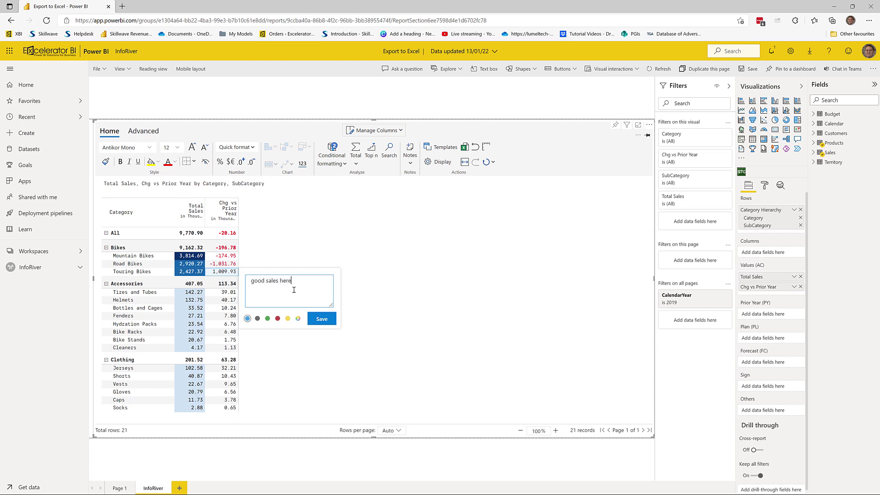
pyautogui.write('e')
pyautogui.click(321, 318)
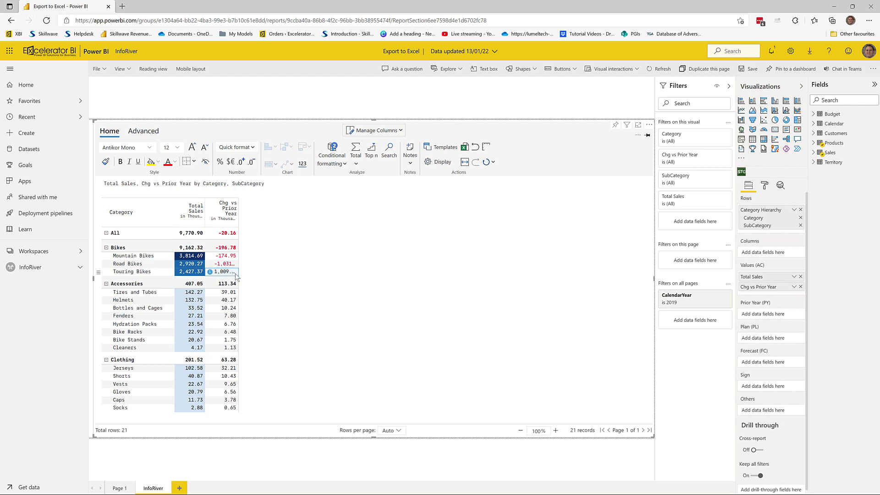
pyautogui.moveTo(211, 272)
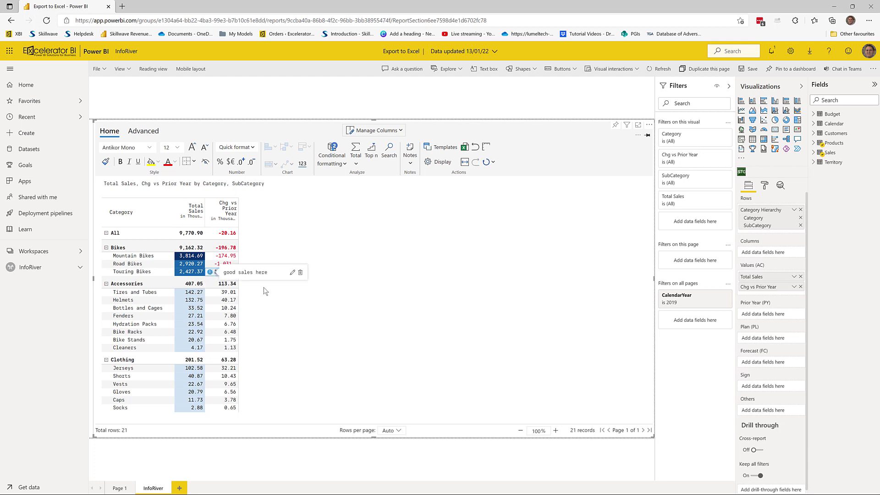
# - Show the note as a footnote below the matrix and turn the footnote off again
pyautogui.click(410, 163)
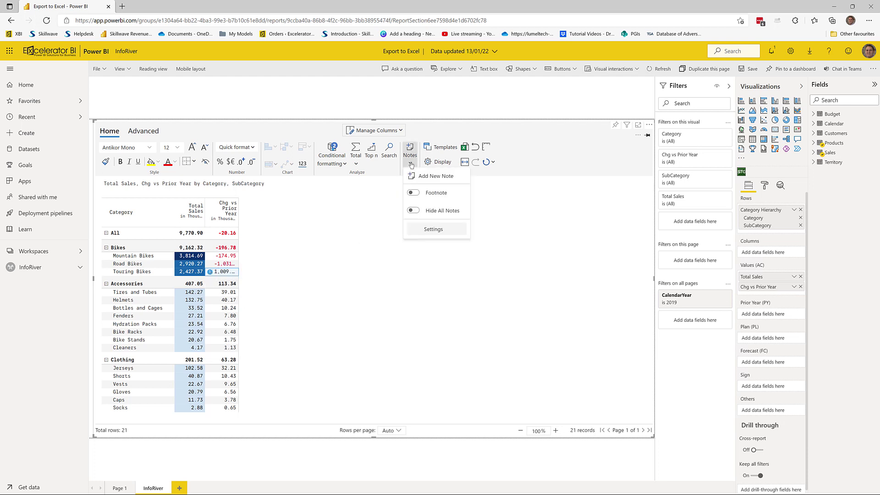
pyautogui.click(413, 193)
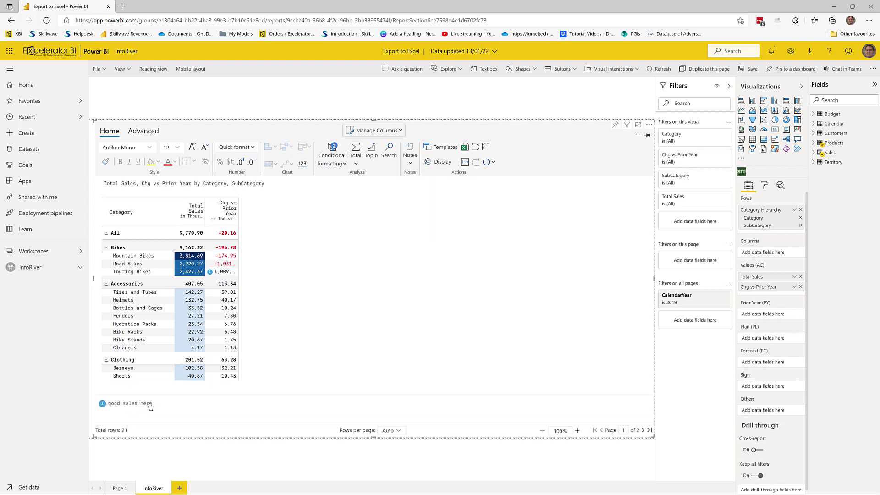
pyautogui.click(412, 164)
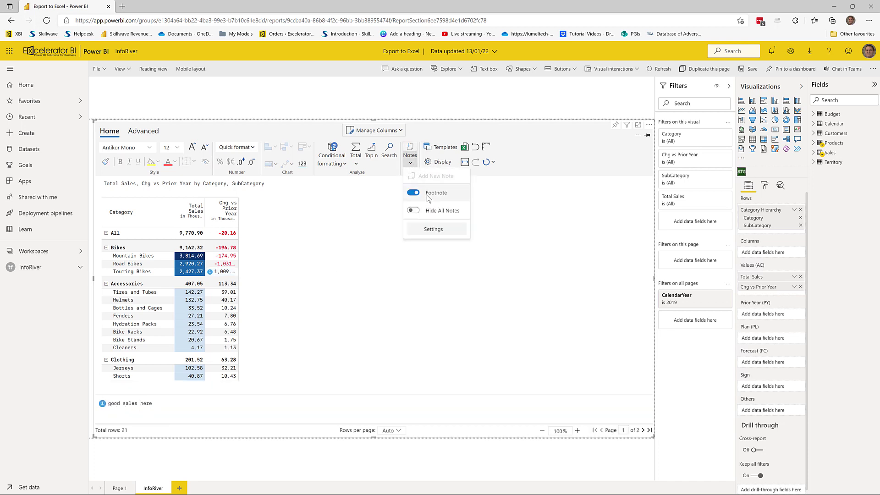
pyautogui.click(419, 197)
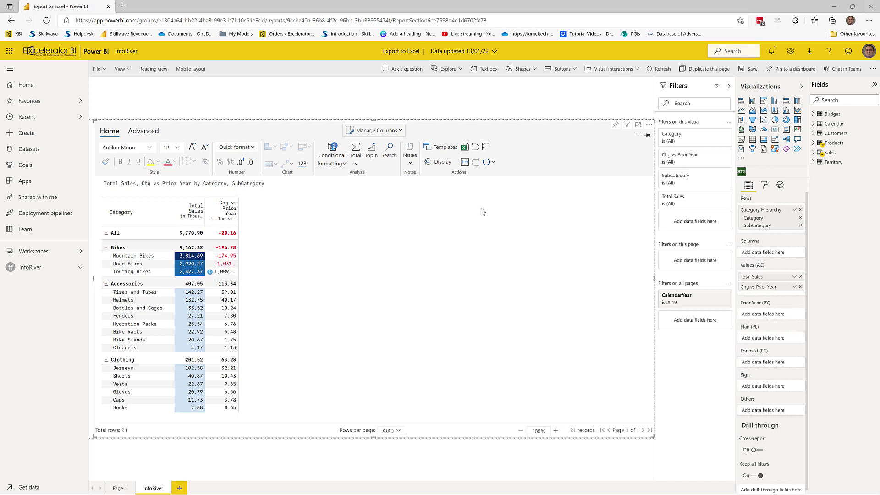
# - Save the report in reading view, then export the InfoRiver matrix to Excel, download the workbook and open it
pyautogui.click(754, 77)
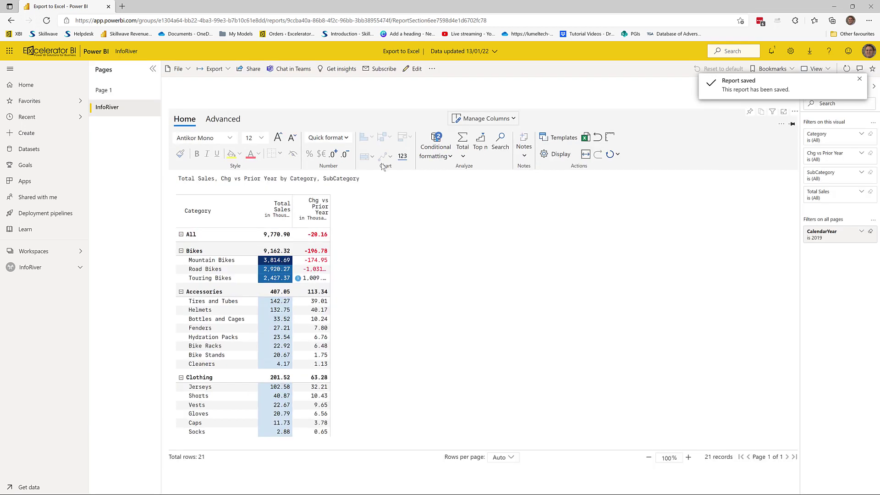
pyautogui.click(590, 139)
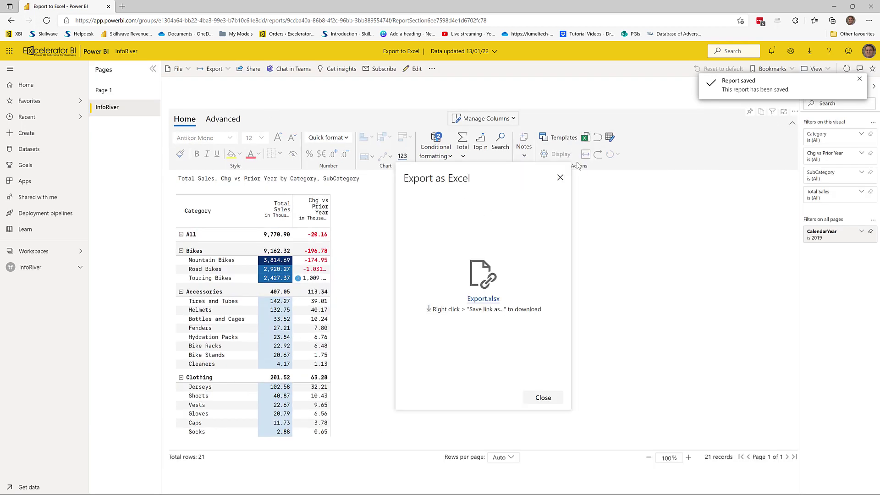
pyautogui.rightClick(490, 306)
pyautogui.click(509, 311)
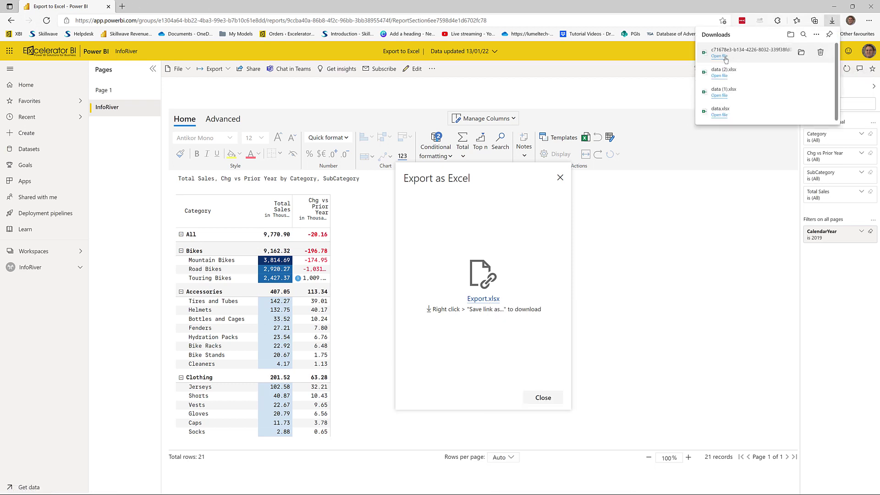
pyautogui.click(726, 57)
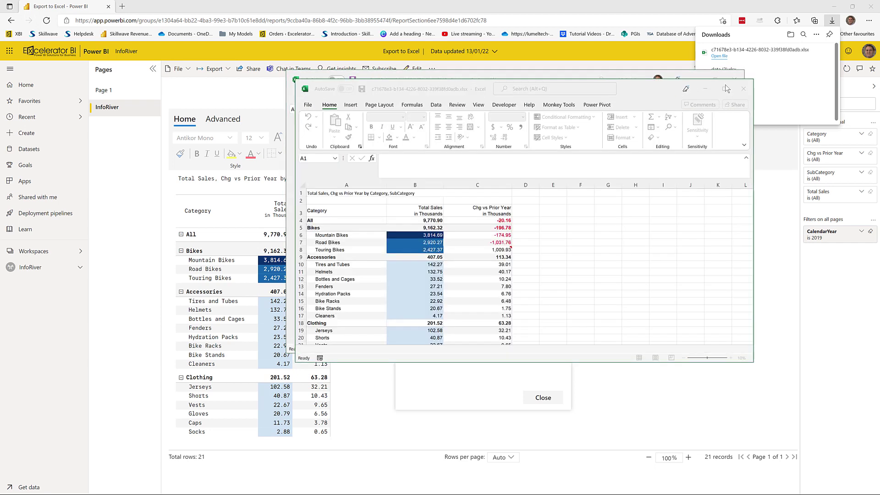
pyautogui.click(708, 118)
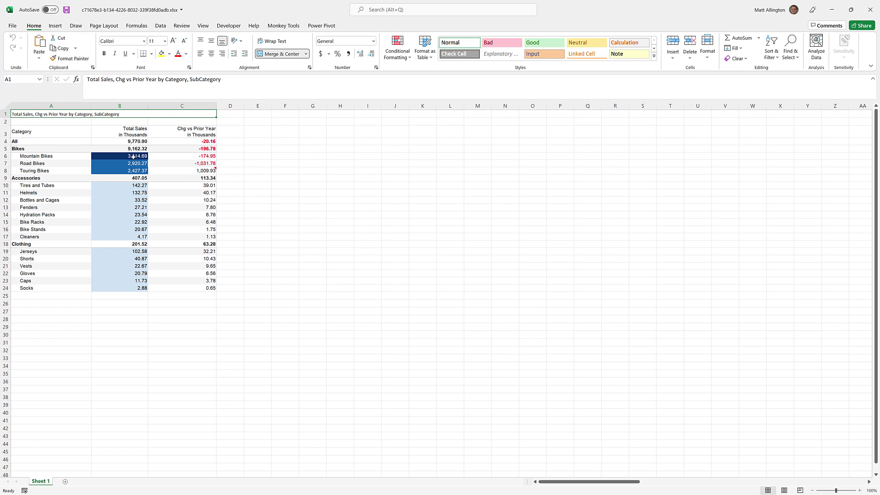
# - Examine the exported conditional formatting in both value columns and the note on the Touring Bikes Chg vs Prior Year cell
pyautogui.moveTo(133, 156); pyautogui.dragTo(137, 200)
pyautogui.moveTo(208, 141); pyautogui.dragTo(208, 163)
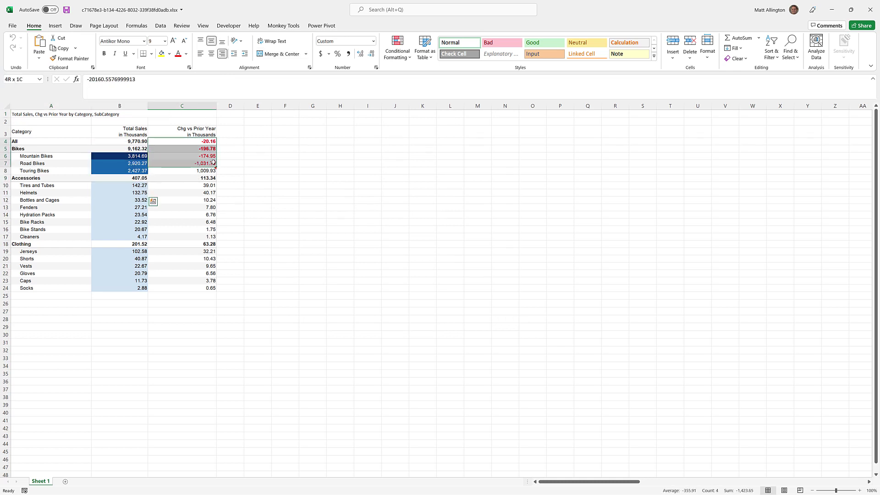
pyautogui.click(274, 150)
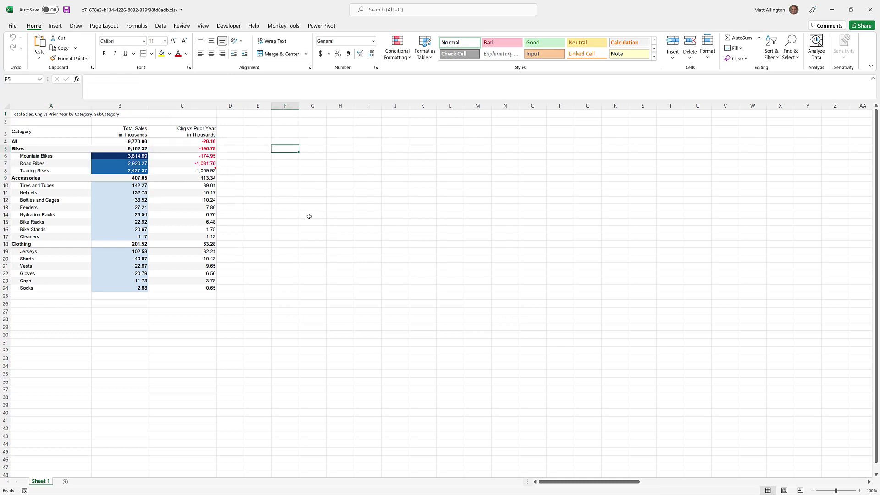
pyautogui.click(216, 170)
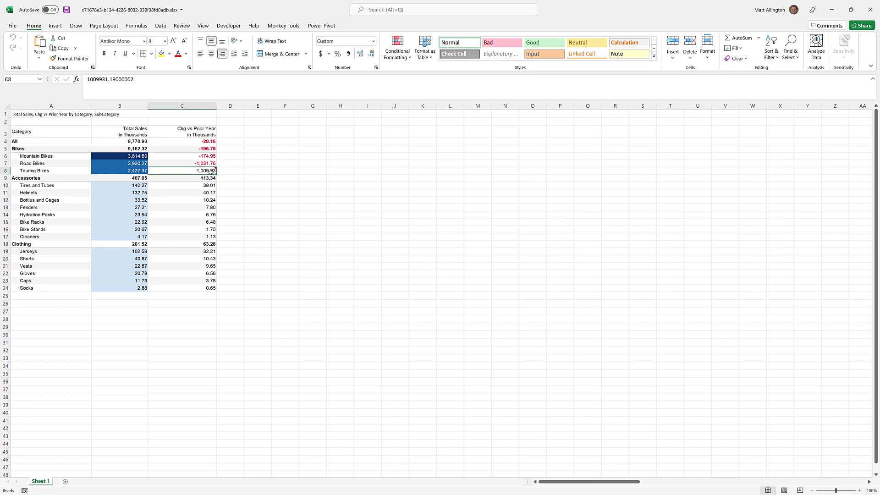
pyautogui.moveTo(209, 175)
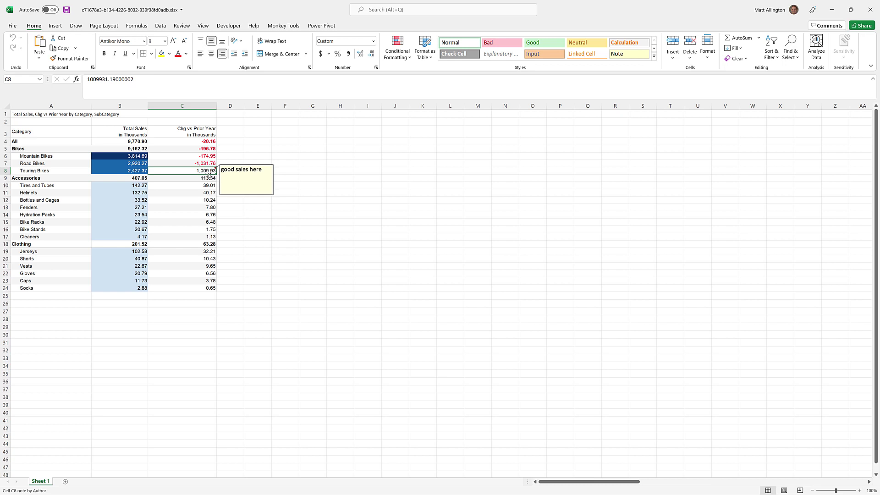
# - Inspect the custom fill colour of the Touring Bikes Total Sales cell and cancel without changing it
pyautogui.press('Left')
pyautogui.press('Up')
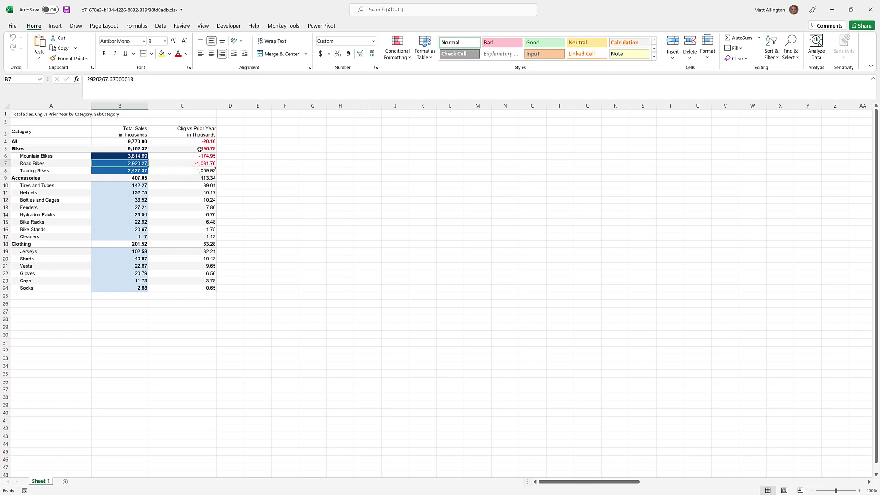
pyautogui.press('Down')
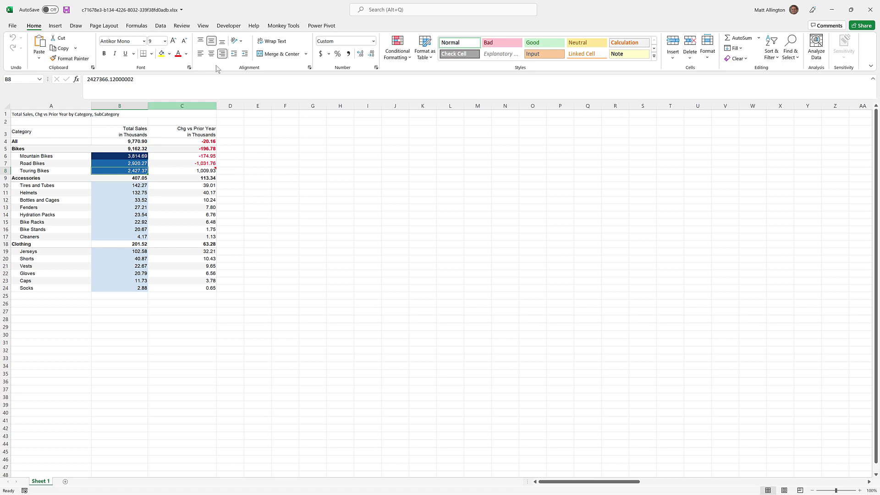
pyautogui.click(169, 53)
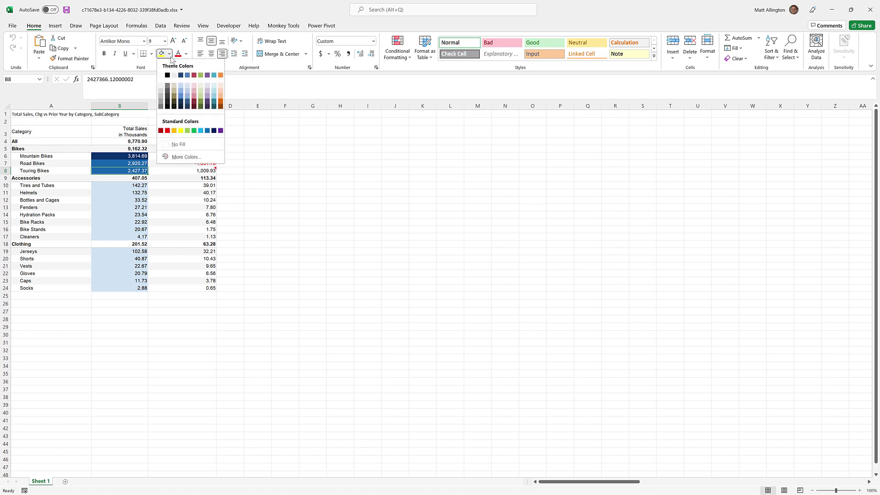
pyautogui.click(185, 157)
pyautogui.moveTo(567, 202); pyautogui.dragTo(454, 192)
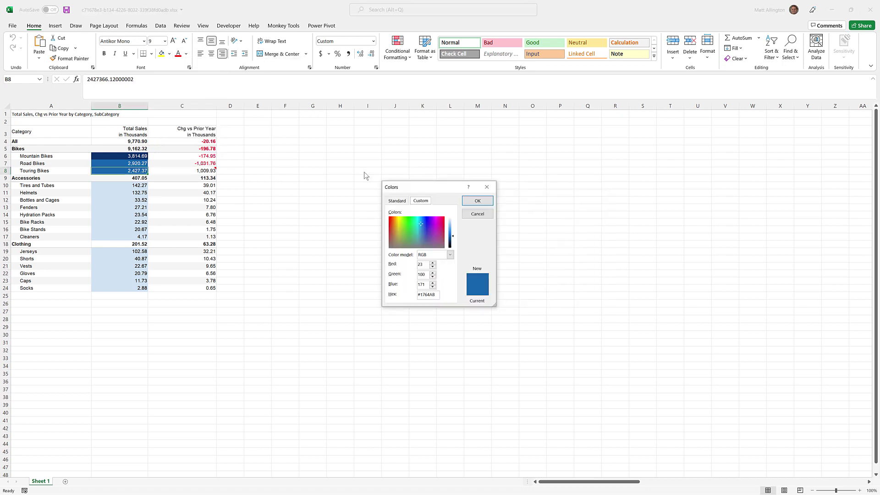
pyautogui.moveTo(389, 187); pyautogui.dragTo(221, 143)
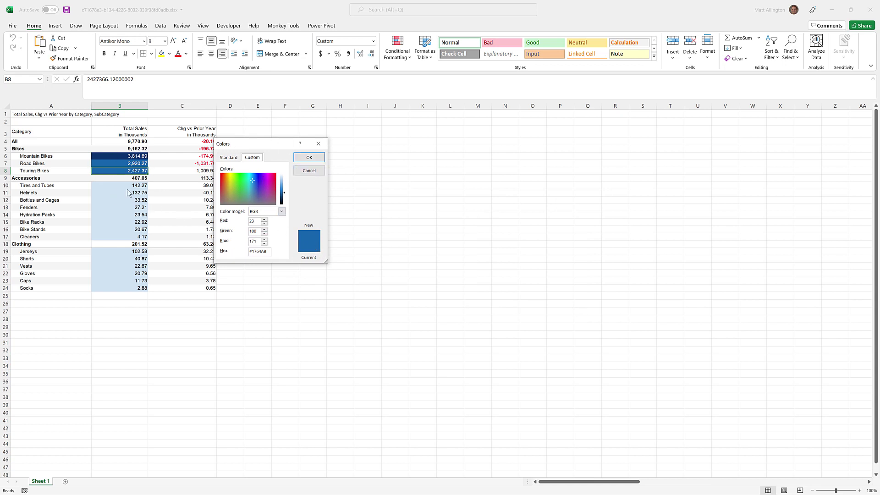
pyautogui.click(309, 170)
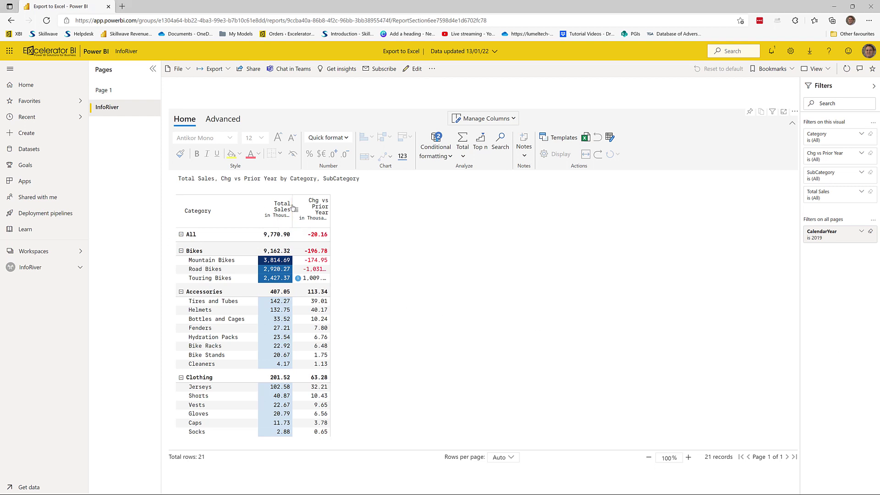
# - Back in Power BI, widen the matrix's value columns and apply the Native quick number format
pyautogui.moveTo(292, 203); pyautogui.dragTo(364, 218)
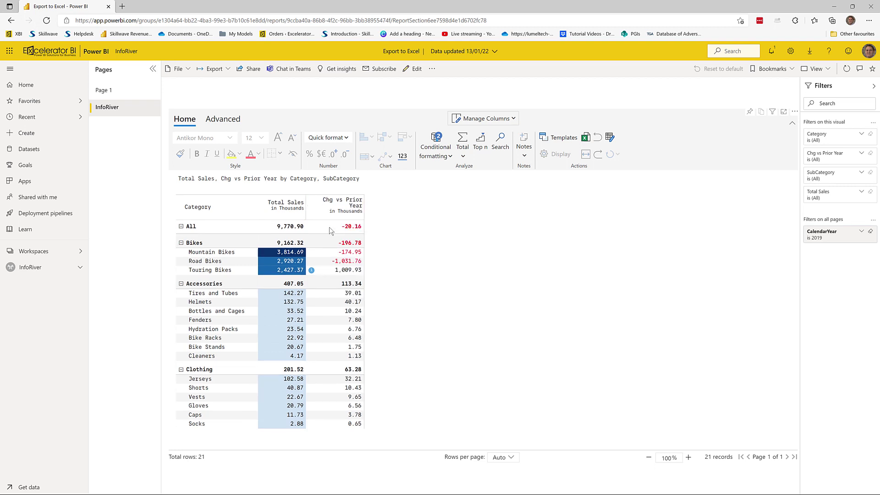
pyautogui.click(346, 138)
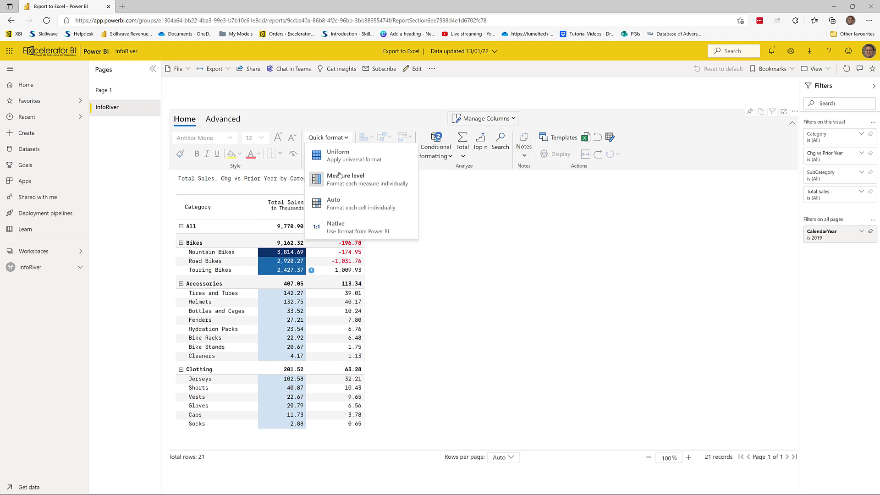
pyautogui.click(339, 227)
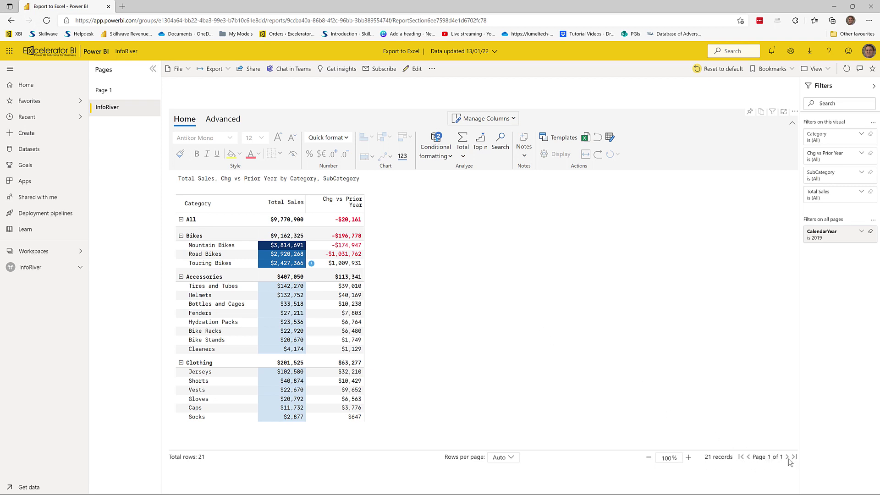
pyautogui.moveTo(287, 275)
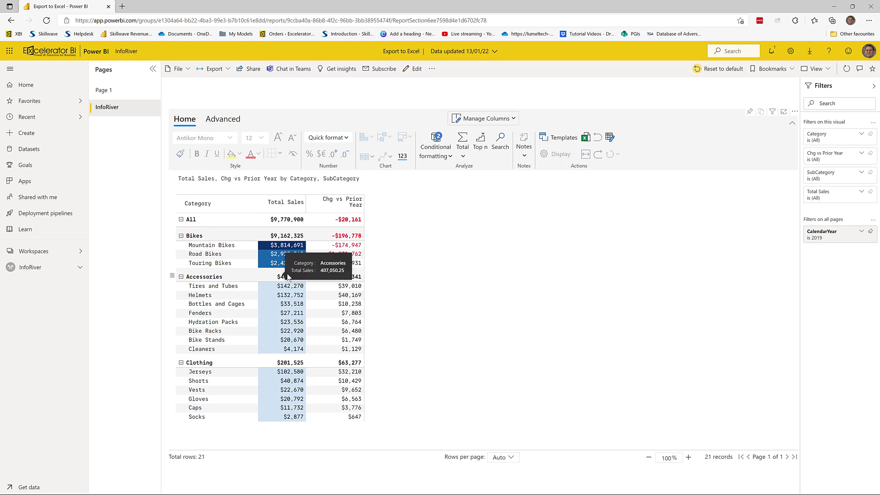
# - Insert a page break by Category in the matrix, page through to the last page and return to the first
pyautogui.click(218, 122)
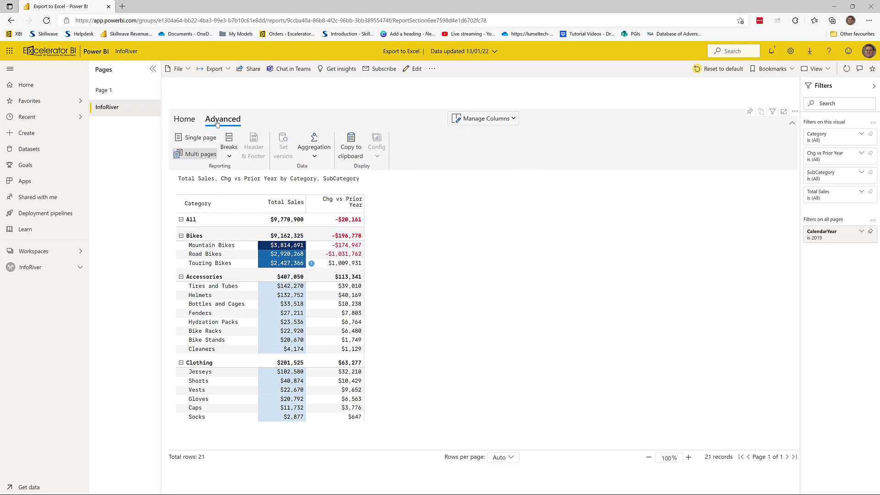
pyautogui.click(229, 155)
pyautogui.moveTo(234, 173)
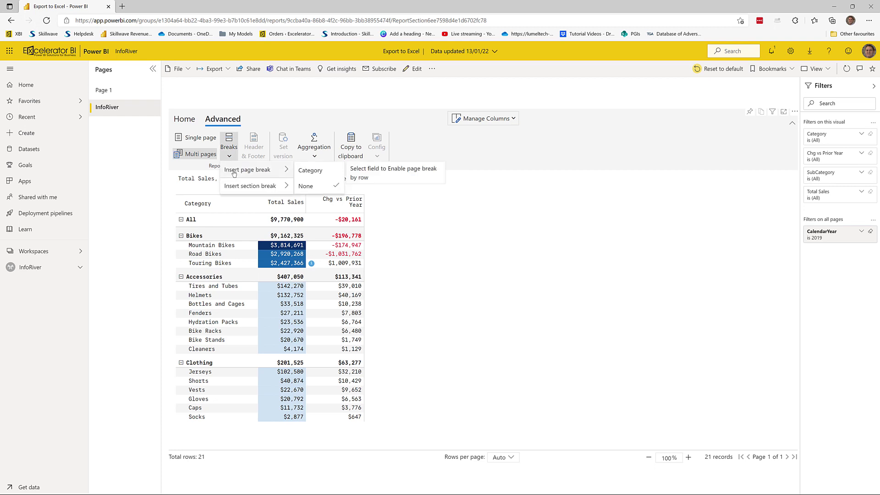
pyautogui.click(315, 172)
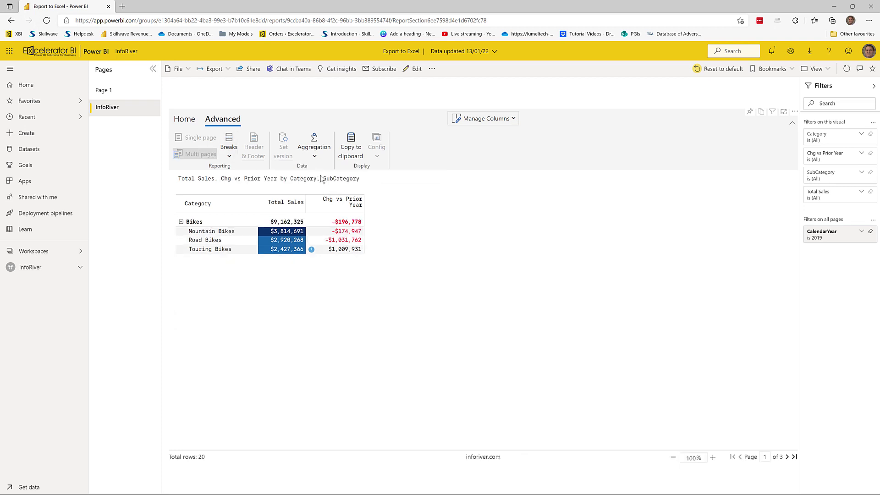
pyautogui.click(786, 458)
pyautogui.click(786, 458)
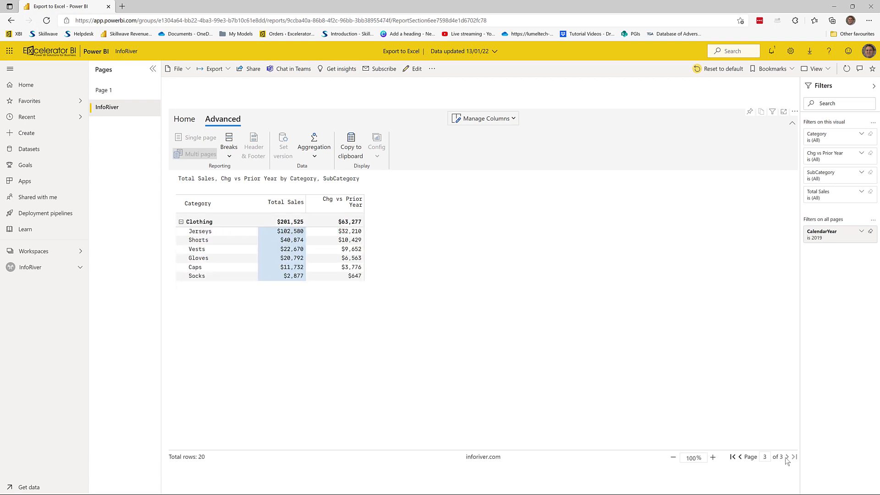
pyautogui.click(740, 457)
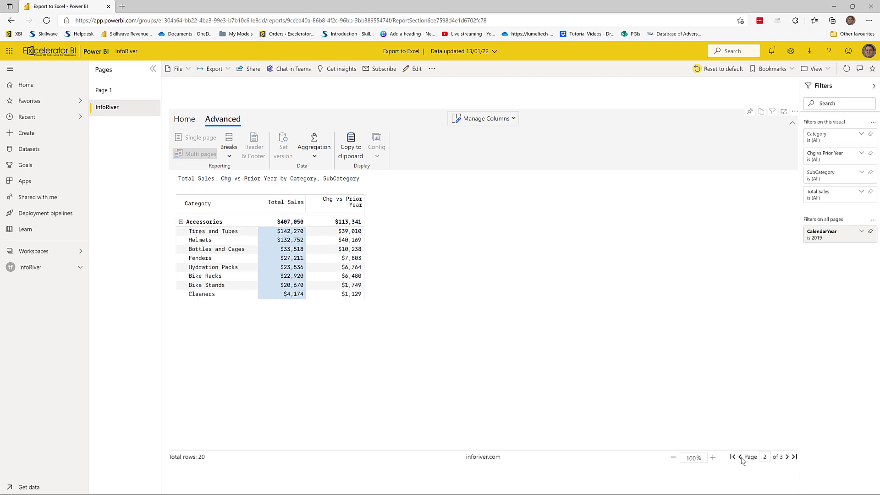
pyautogui.click(740, 458)
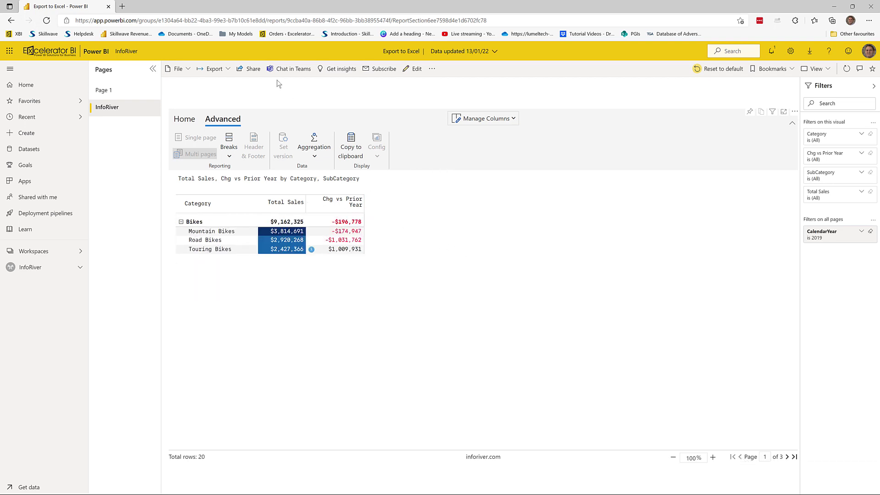
# - Export the paginated InfoRiver matrix to Excel, download the new workbook and open it
pyautogui.click(192, 121)
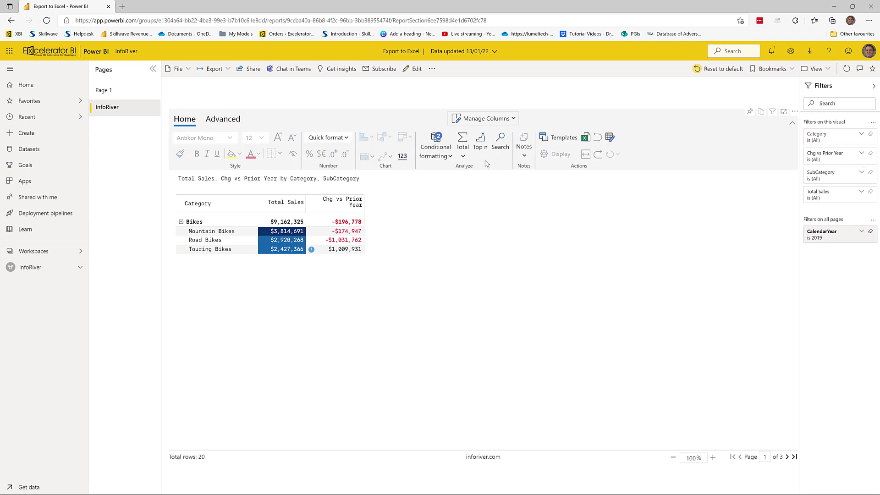
pyautogui.rightClick(586, 137)
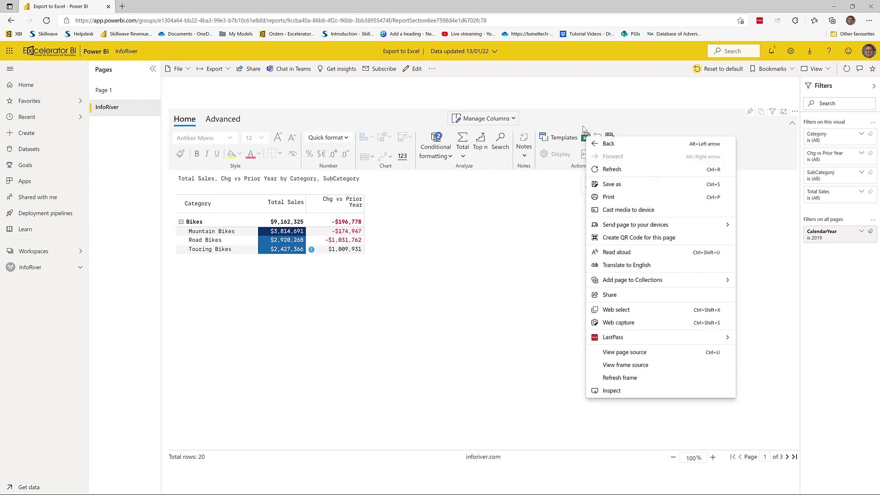
pyautogui.click(583, 130)
pyautogui.click(587, 143)
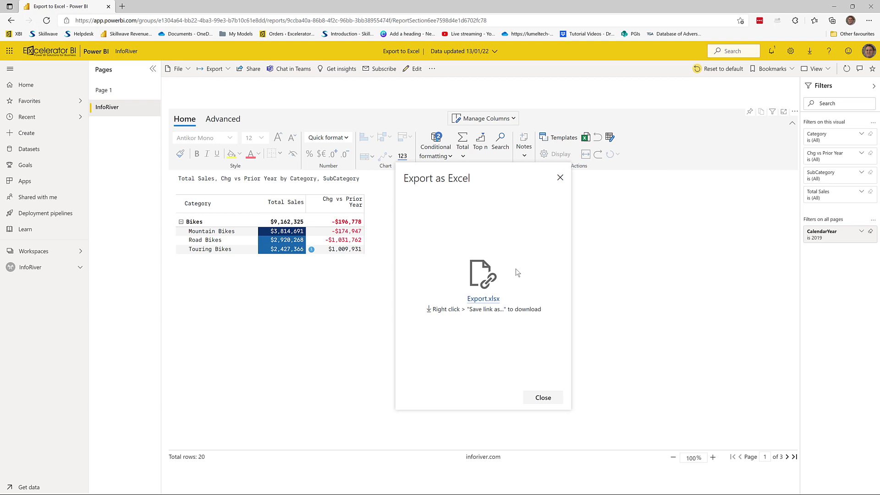
pyautogui.rightClick(494, 299)
pyautogui.click(512, 308)
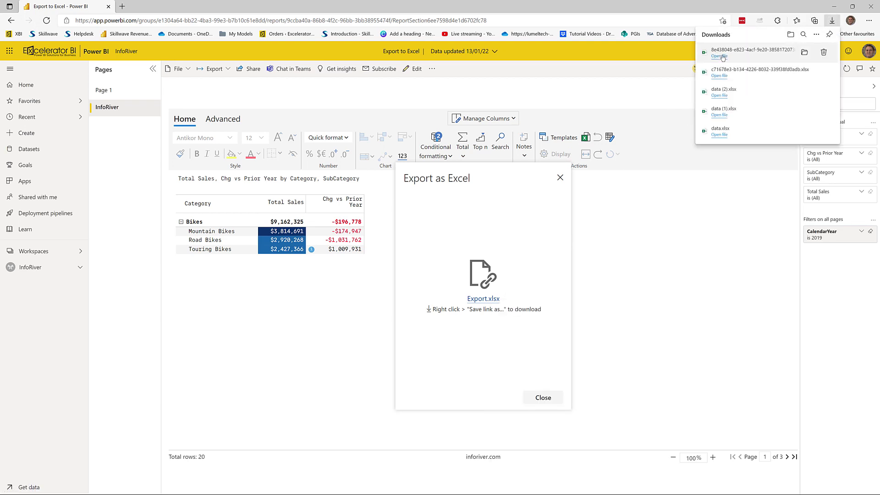
pyautogui.click(719, 56)
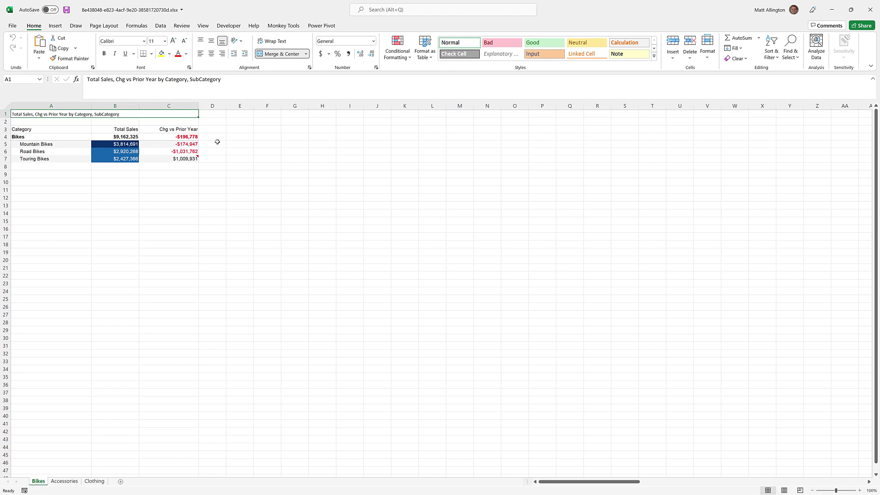
# - Examine the exported number formatting and the Bikes, Accessories and Clothing sheets of the workbook
pyautogui.moveTo(130, 136); pyautogui.dragTo(179, 160)
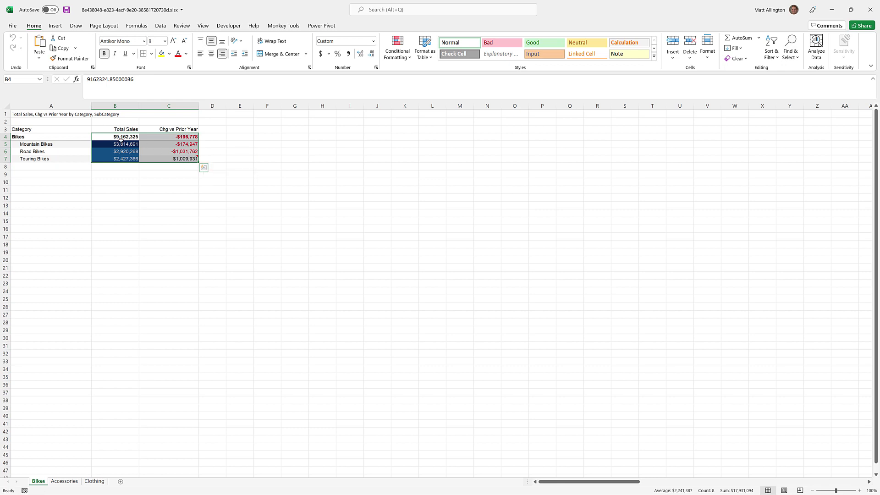
pyautogui.click(158, 212)
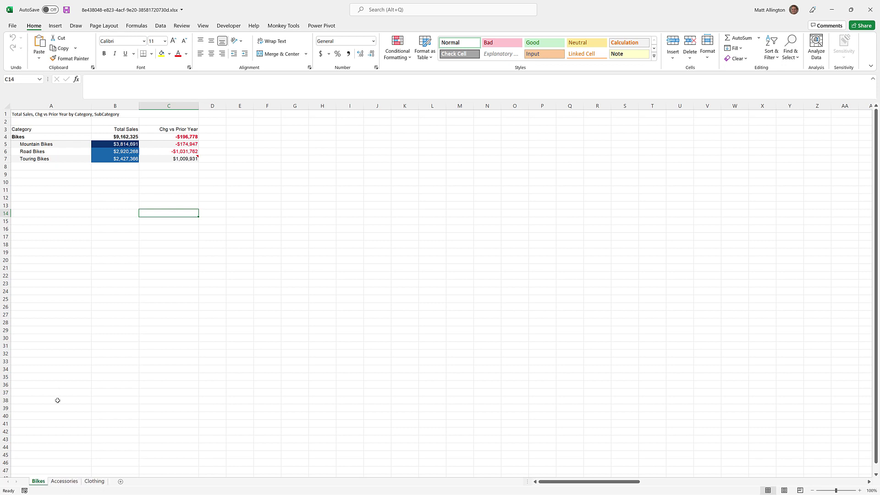
pyautogui.click(61, 482)
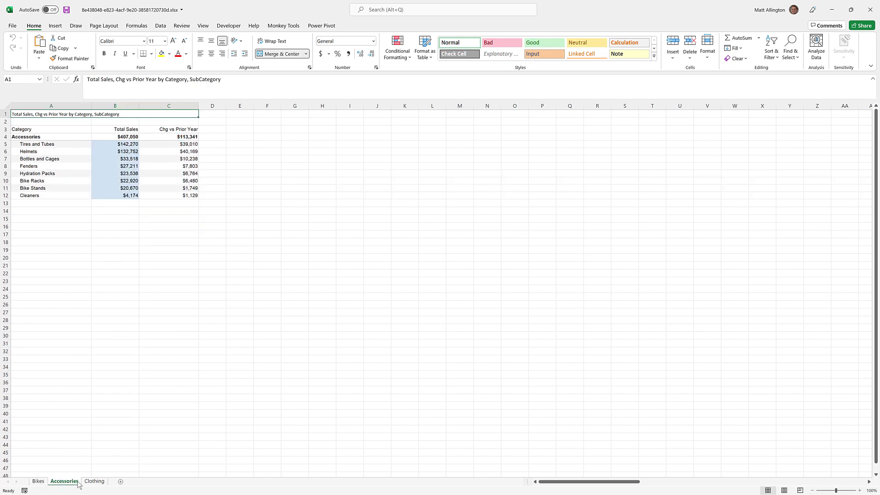
pyautogui.click(89, 482)
pyautogui.click(63, 481)
pyautogui.click(37, 482)
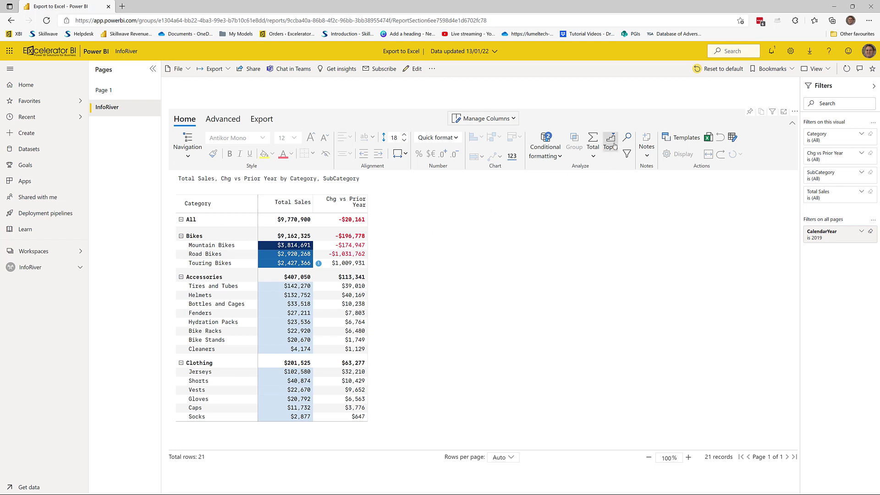
# - Show the Notes column in the matrix and enter "note" for the Accessories row
pyautogui.click(646, 156)
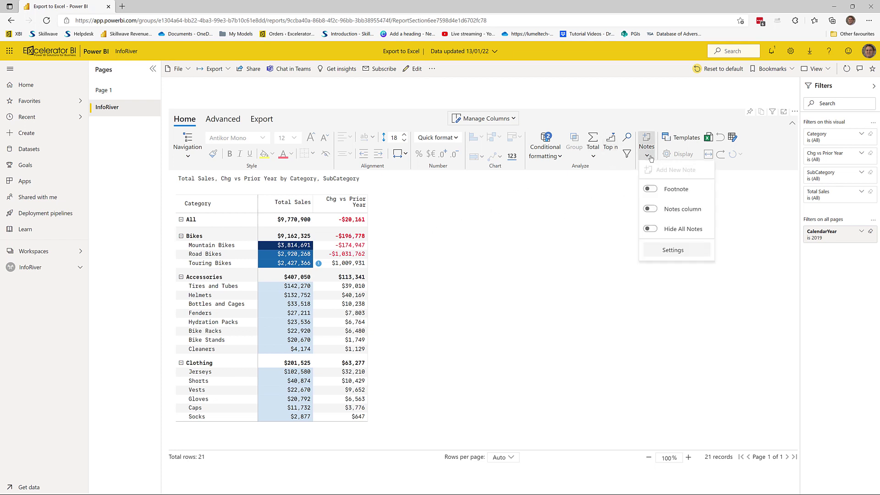
pyautogui.click(651, 210)
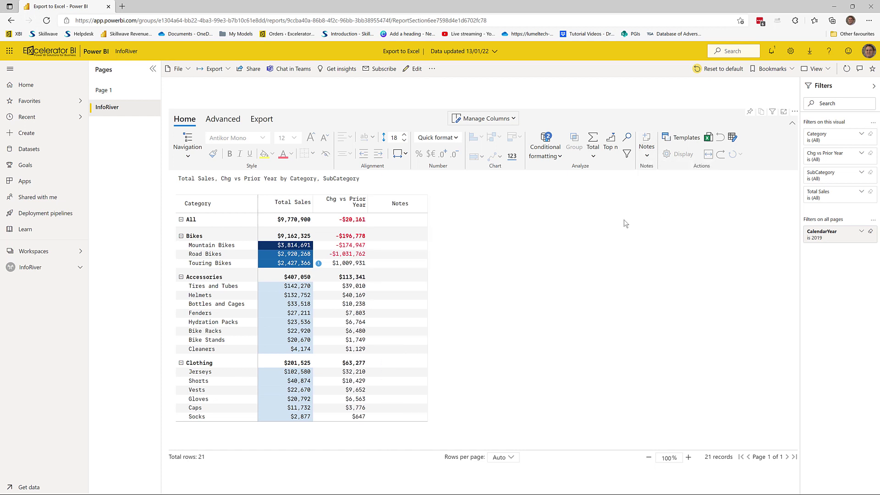
pyautogui.click(403, 276)
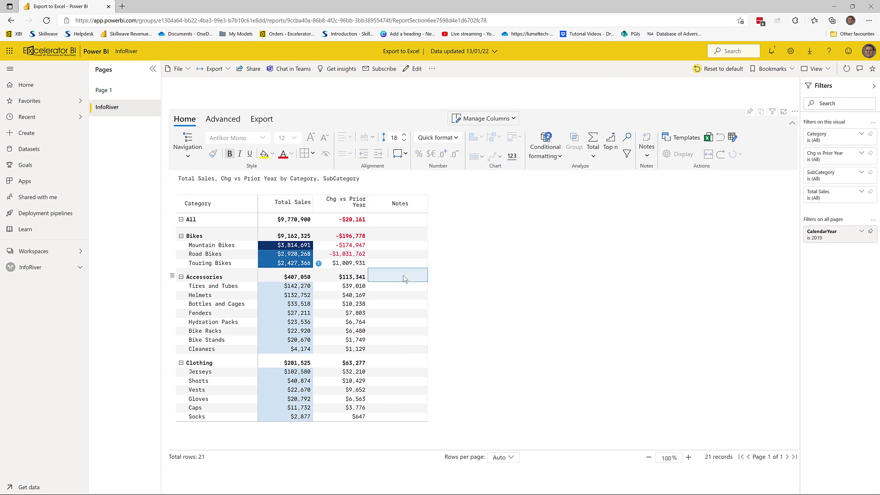
pyautogui.write('note')
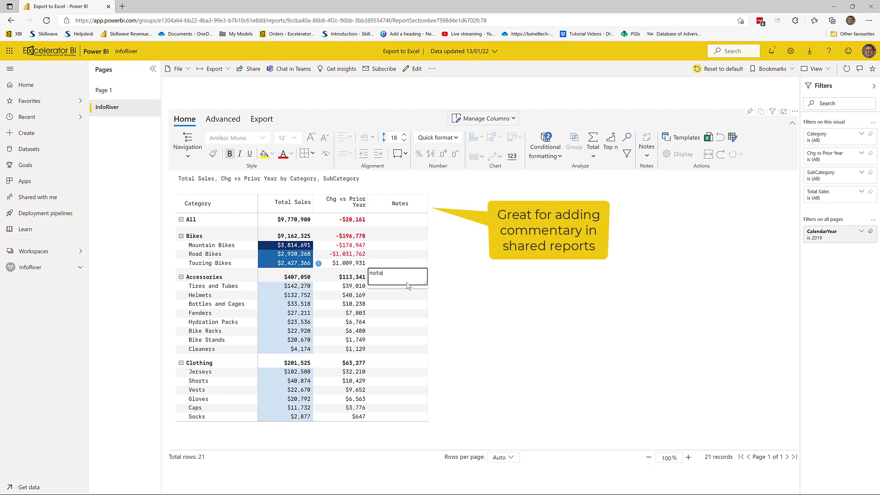
pyautogui.press('Return')
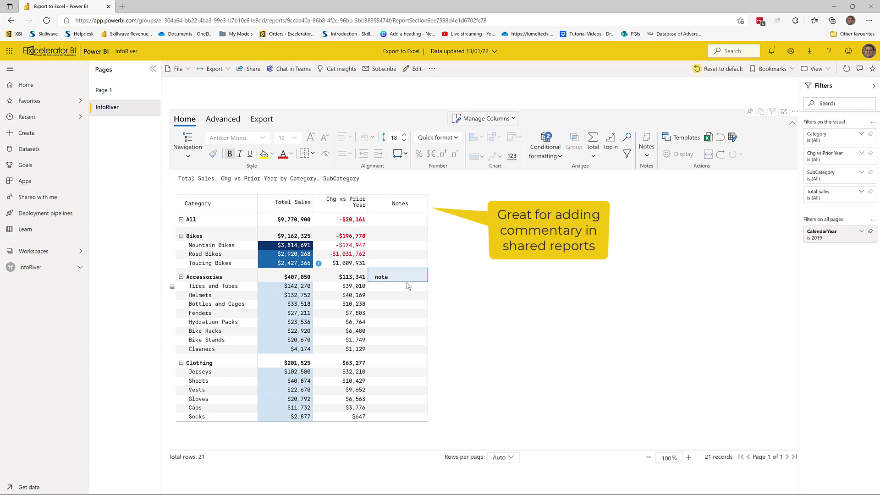
# - Enter "more notes" for the Bottles and Cages row, and sort the matrix by Total Sales ascending and back to descending
pyautogui.click(393, 306)
pyautogui.click(395, 306)
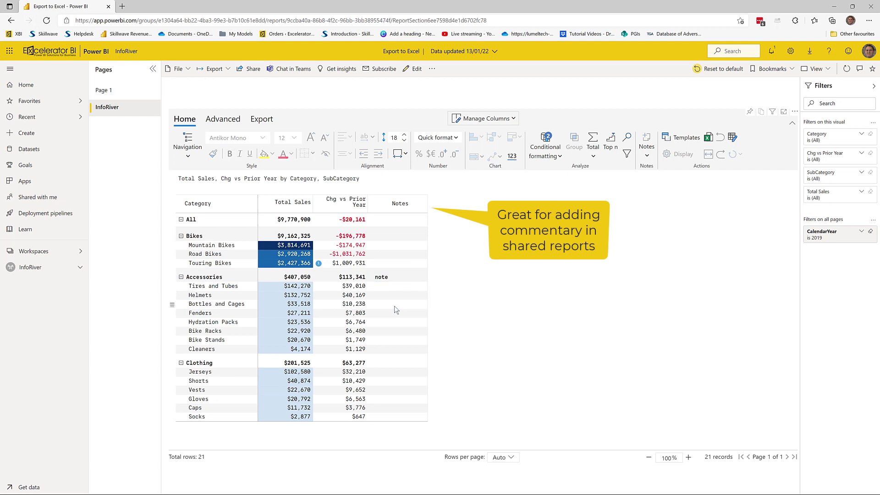
pyautogui.click(394, 306)
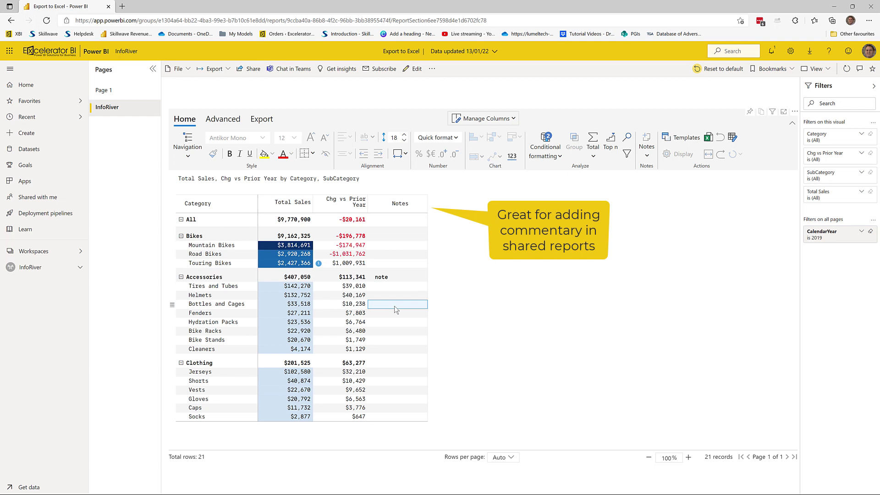
pyautogui.write('more notes')
pyautogui.click(291, 207)
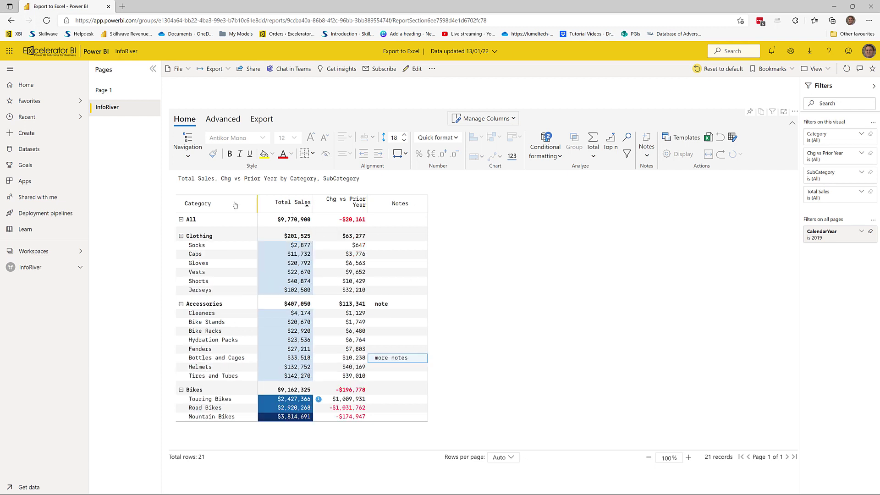
pyautogui.click(291, 209)
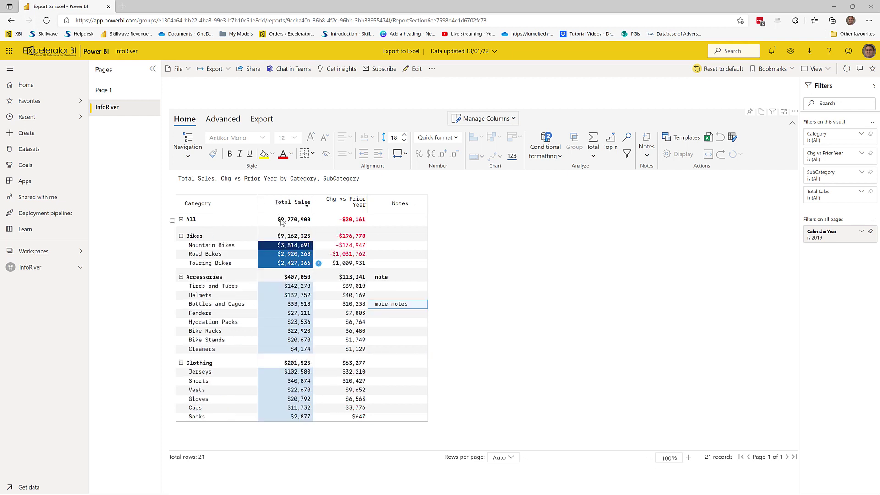
# - Switch the report to edit mode and delete conditional formatting Rule 1 on Total Sales
pyautogui.click(414, 69)
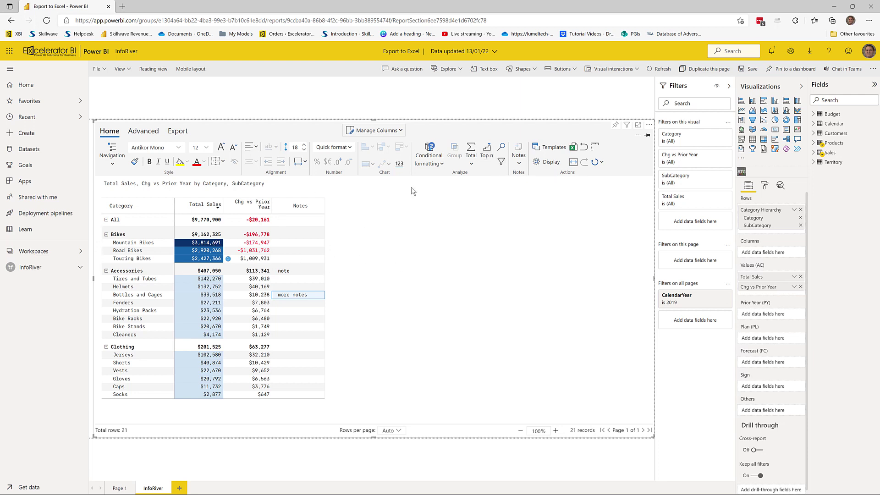
pyautogui.click(437, 164)
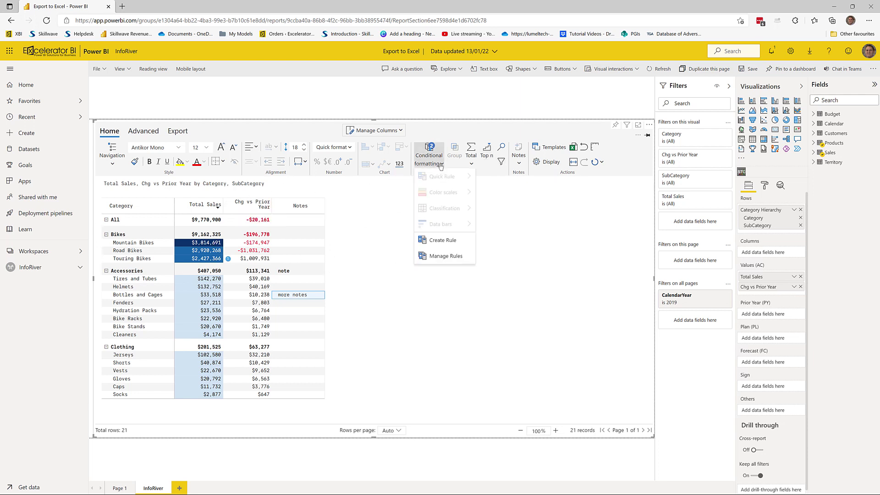
pyautogui.click(447, 256)
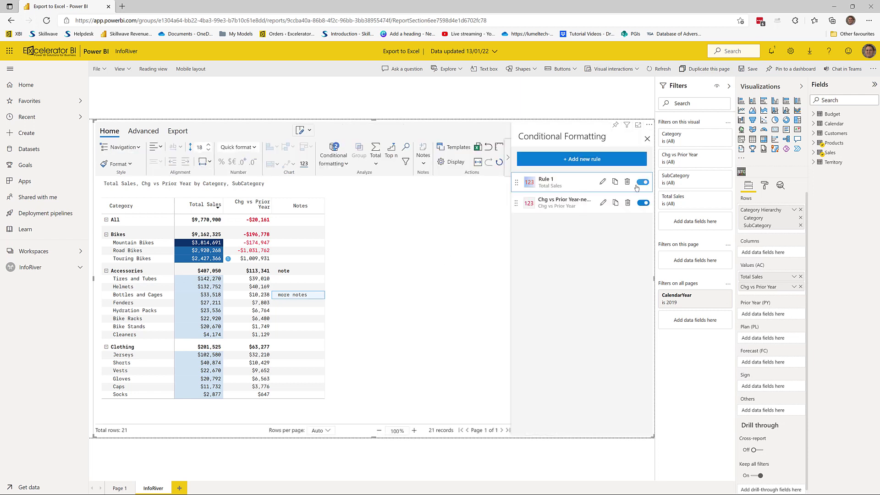
pyautogui.click(628, 182)
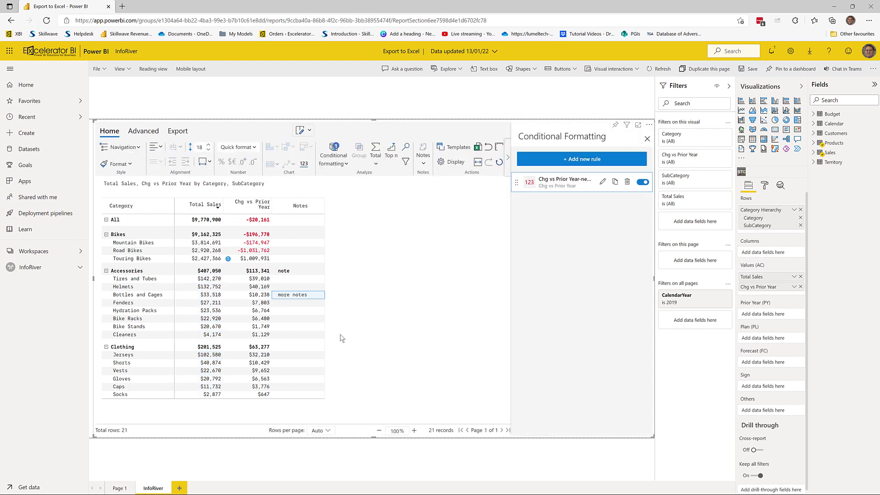
# - Apply blue conditional formatting data bars to the Total Sales column and save the report
pyautogui.click(202, 207)
pyautogui.click(344, 164)
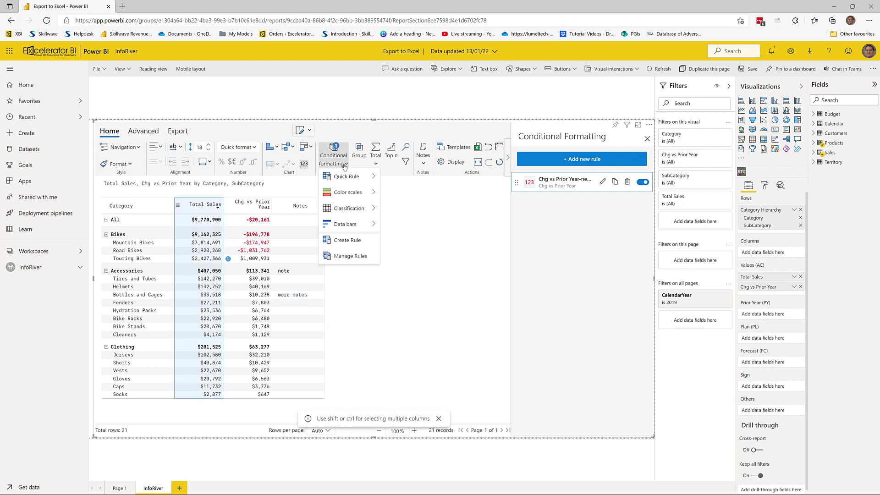
pyautogui.moveTo(349, 217)
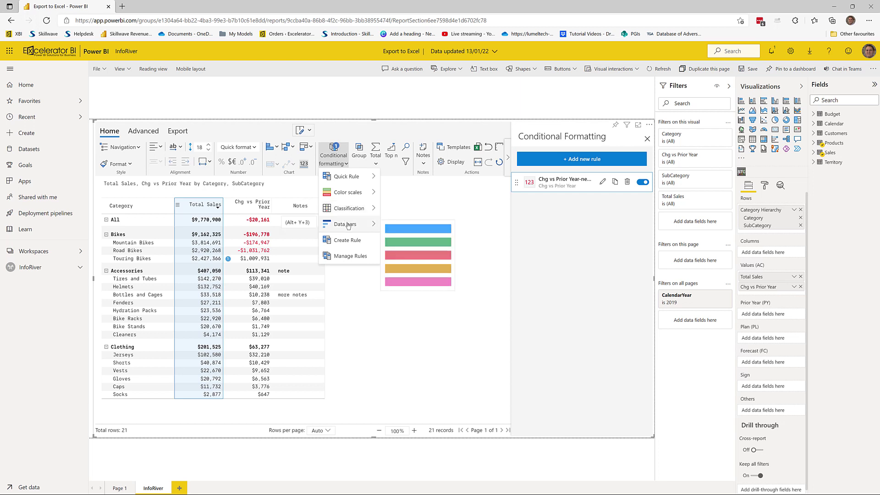
pyautogui.click(406, 226)
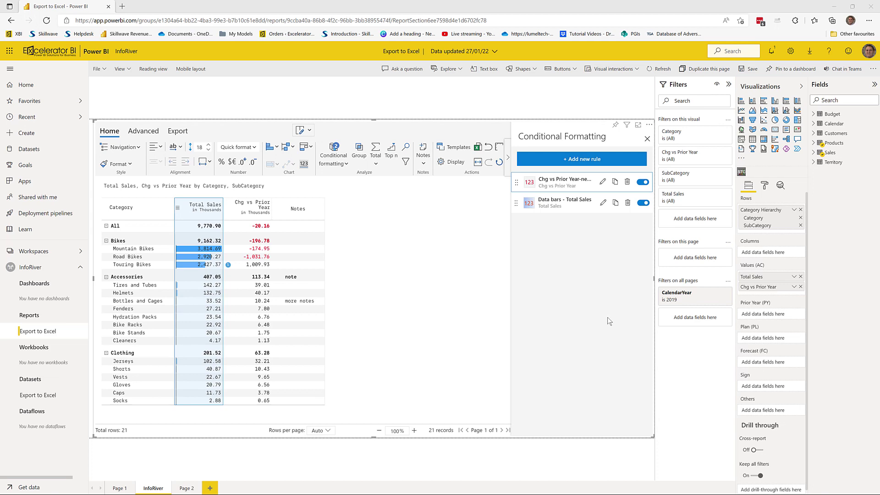
pyautogui.click(646, 138)
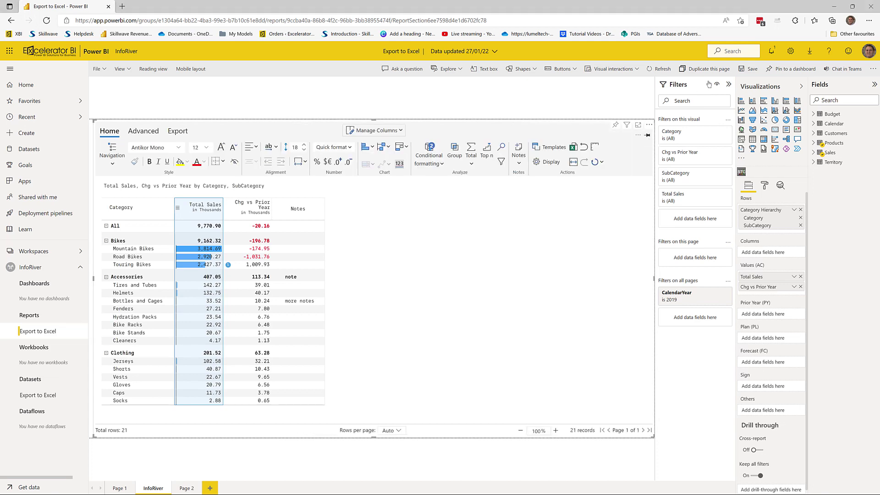
pyautogui.click(751, 69)
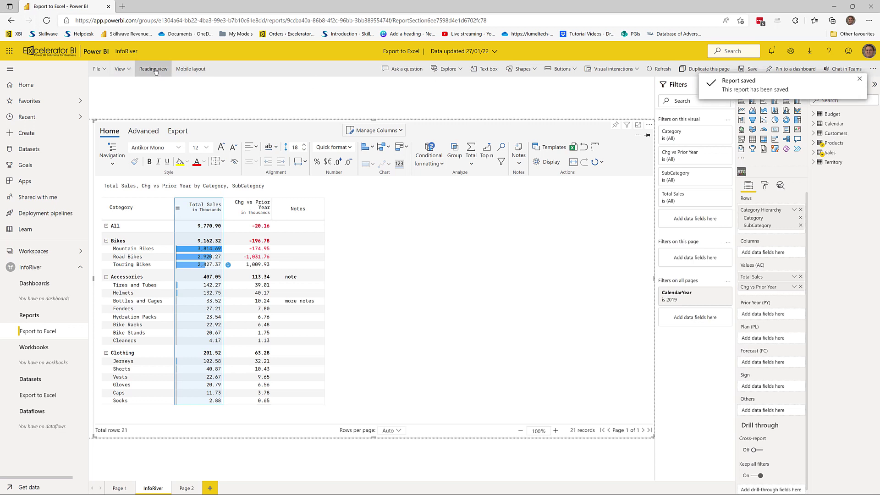
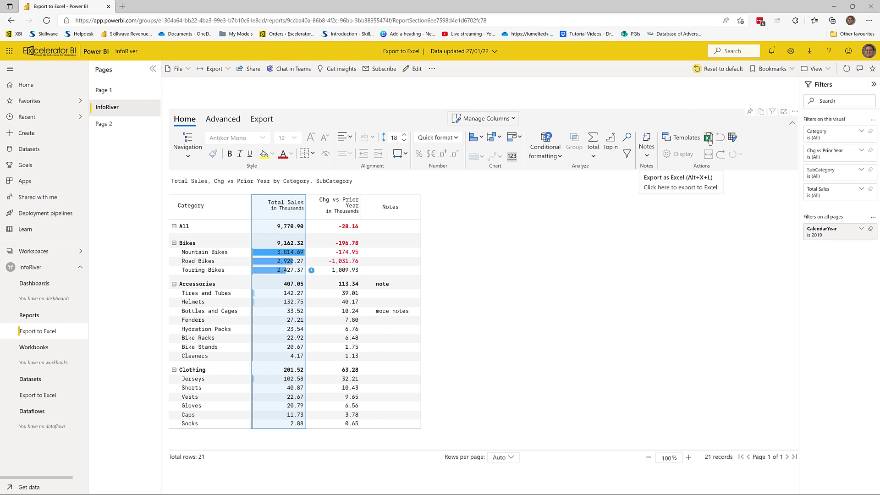
# - Set the Excel export's row hierarchies option to With Expand/Collapse
pyautogui.click(261, 120)
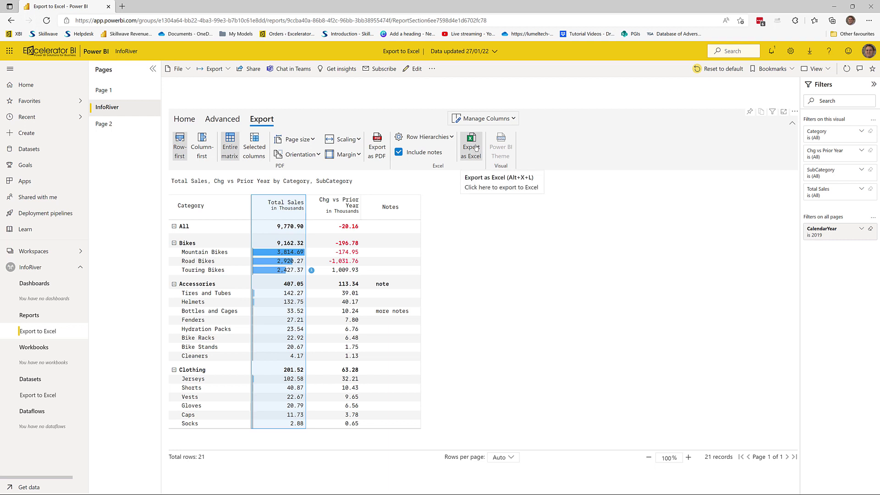
pyautogui.click(186, 121)
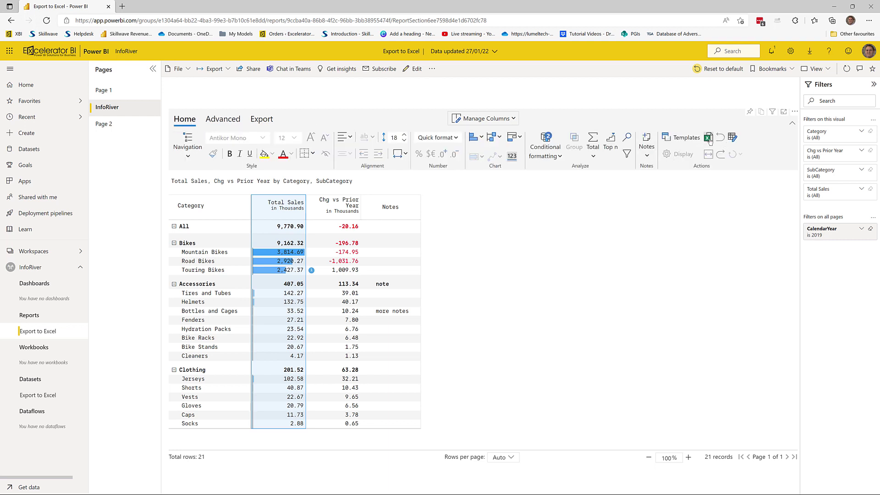
pyautogui.click(262, 120)
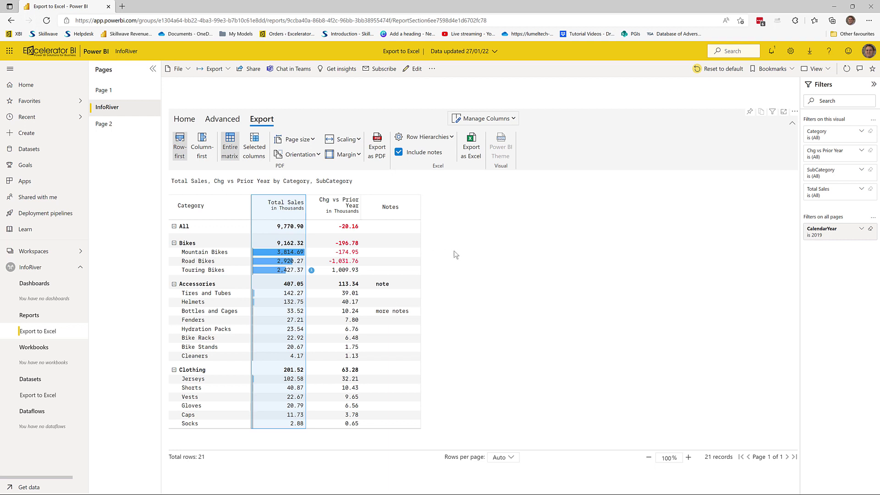
pyautogui.click(452, 139)
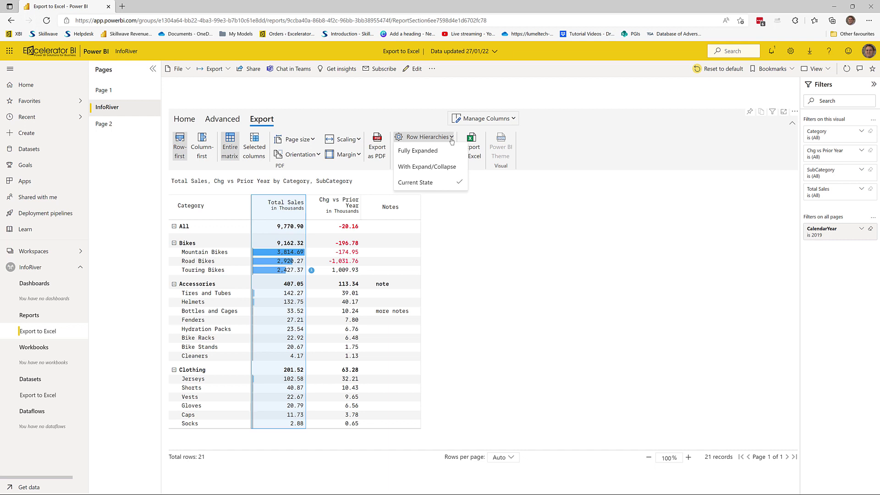
pyautogui.click(433, 168)
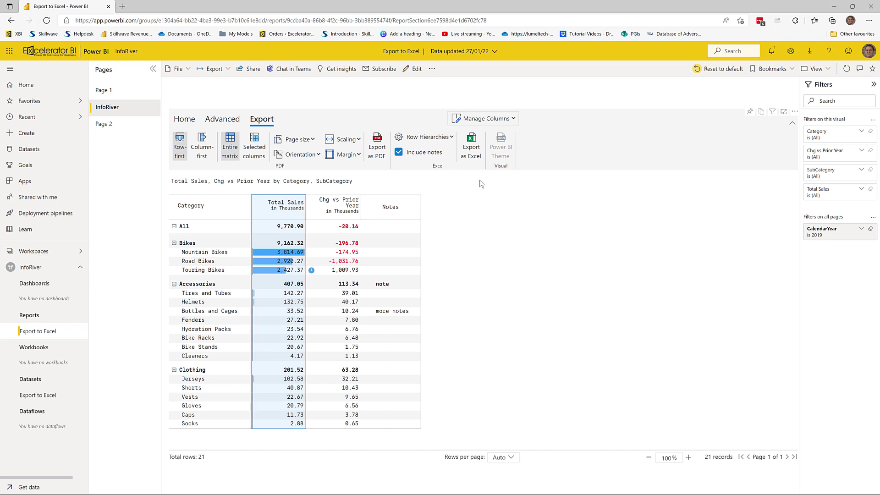
# - Export the annotated matrix with data bars to Excel, download the workbook and open it
pyautogui.click(473, 148)
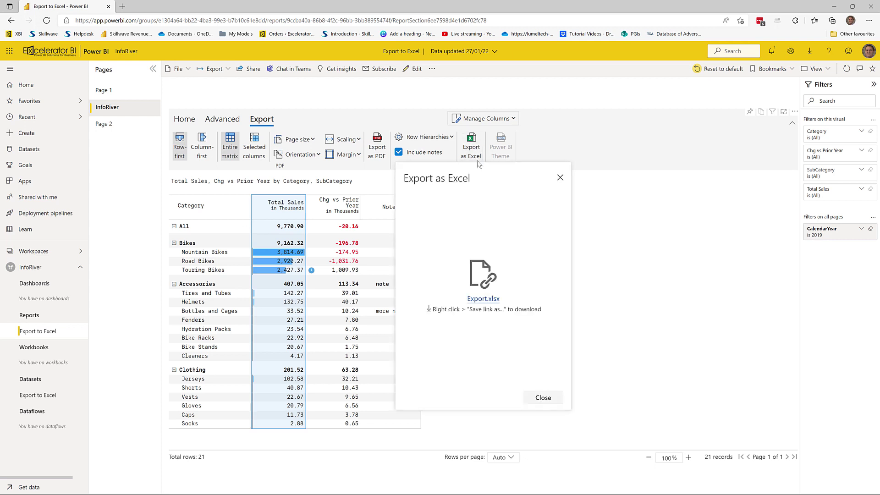
pyautogui.rightClick(494, 301)
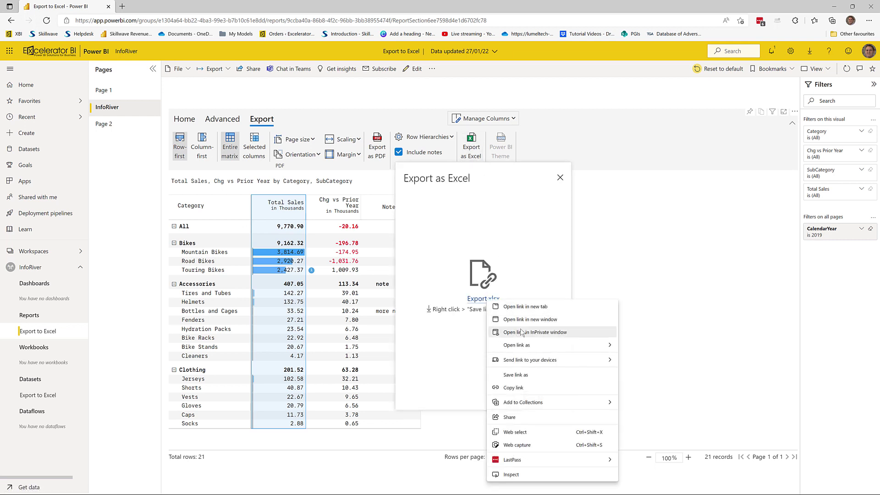
pyautogui.click(526, 306)
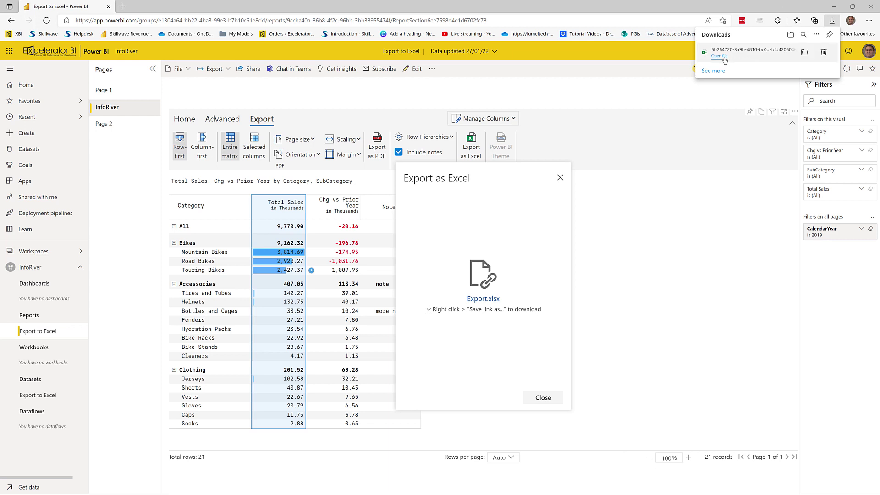
pyautogui.click(724, 57)
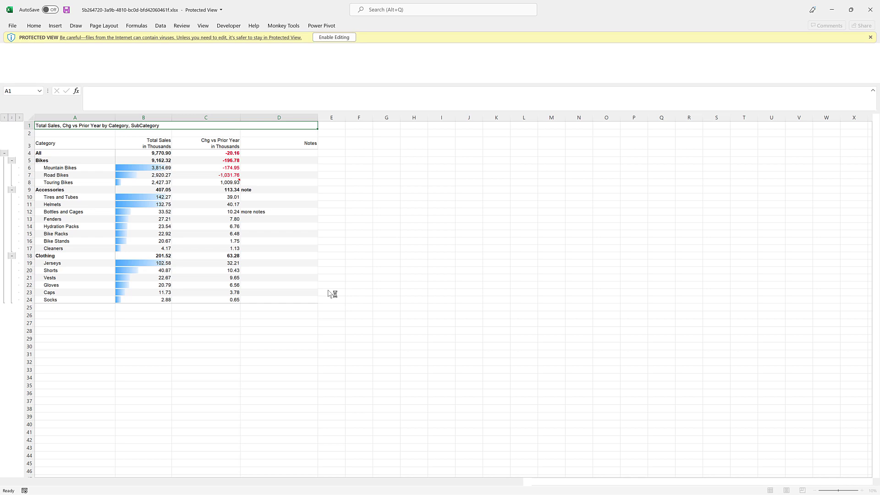
# - Restore the exported workbook to a smaller window, inspect the underlying Chg vs Prior Year values and enable editing
pyautogui.doubleClick(278, 9)
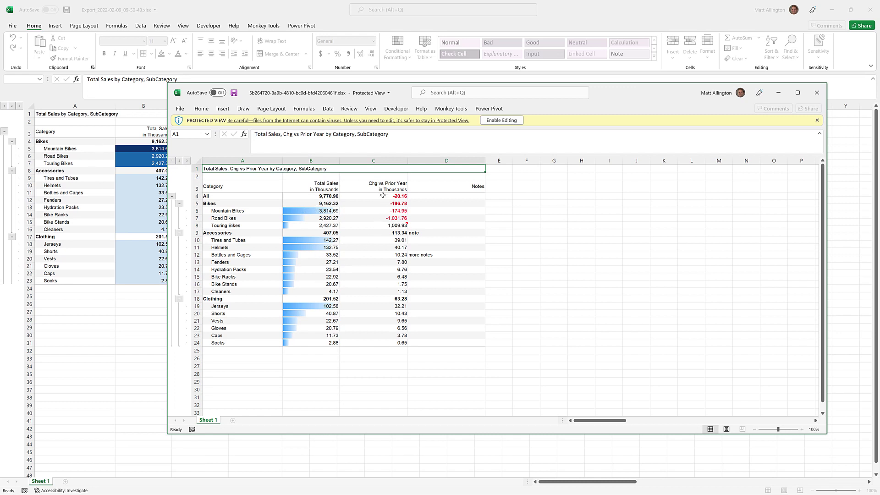
pyautogui.moveTo(382, 195); pyautogui.dragTo(383, 226)
pyautogui.click(386, 260)
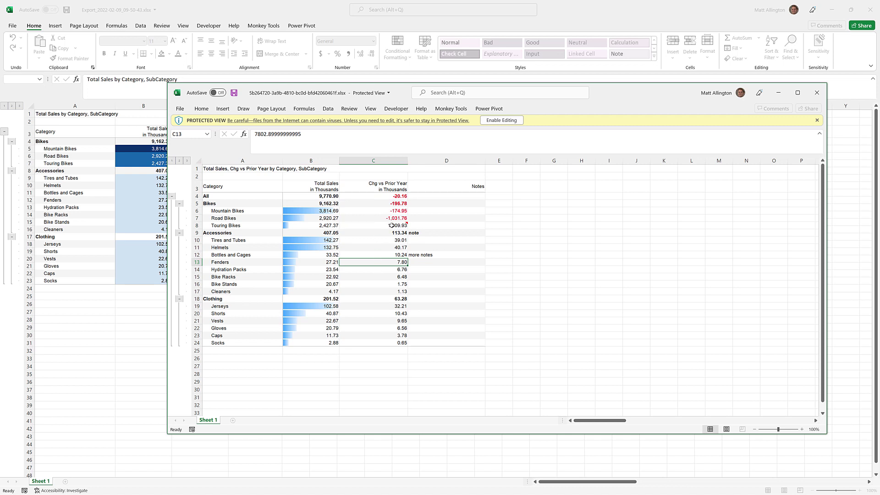
pyautogui.click(391, 225)
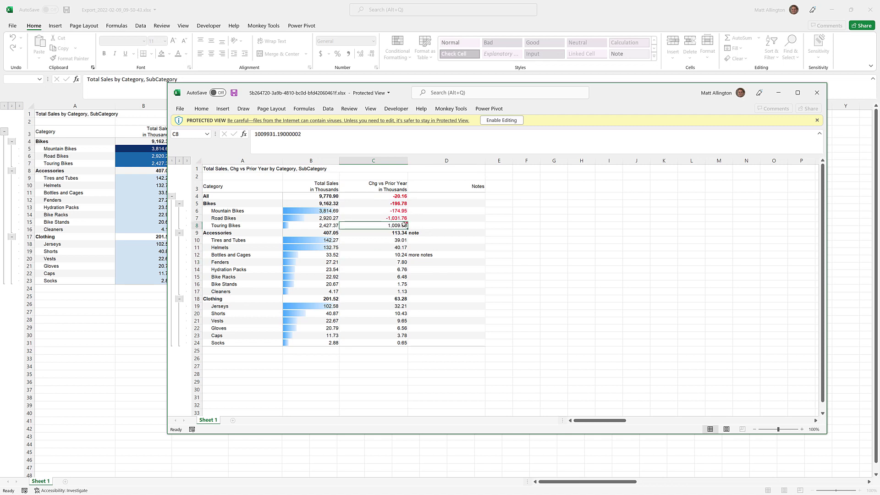
pyautogui.click(495, 120)
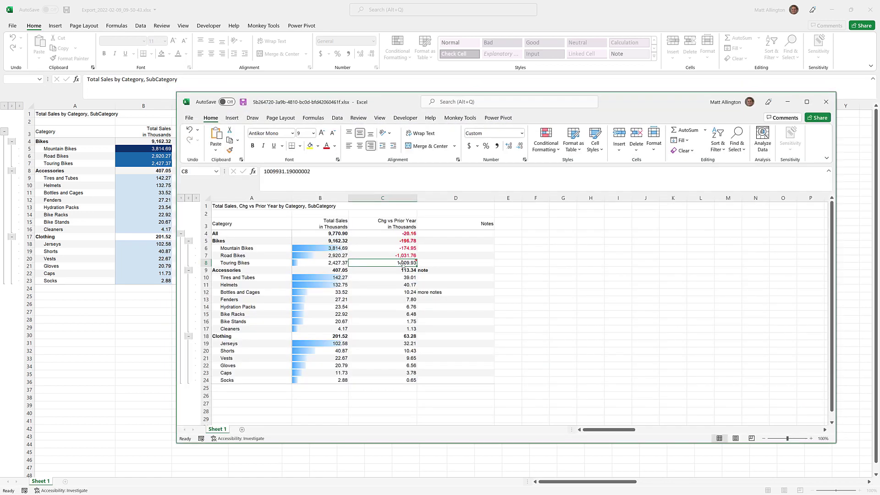
# - Examine the exported Notes column entries and the cell note on the Touring Bikes Chg vs Prior Year value
pyautogui.click(433, 300)
pyautogui.moveTo(434, 262); pyautogui.dragTo(441, 308)
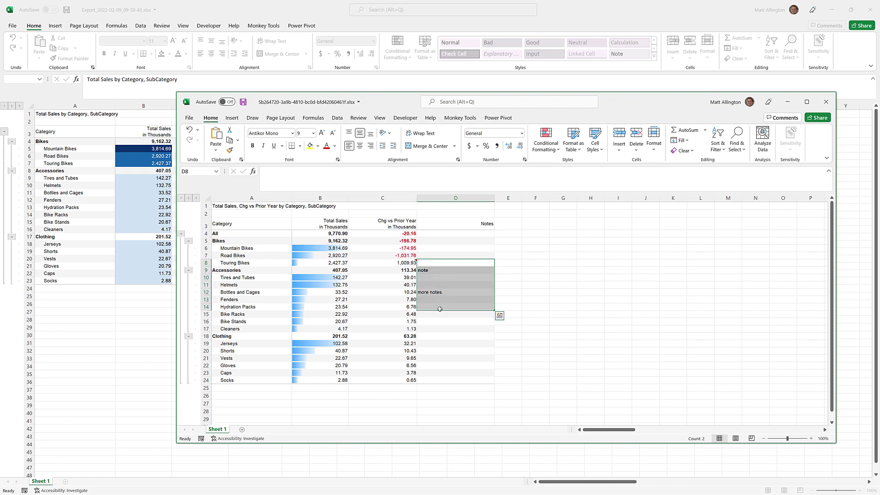
pyautogui.moveTo(408, 261)
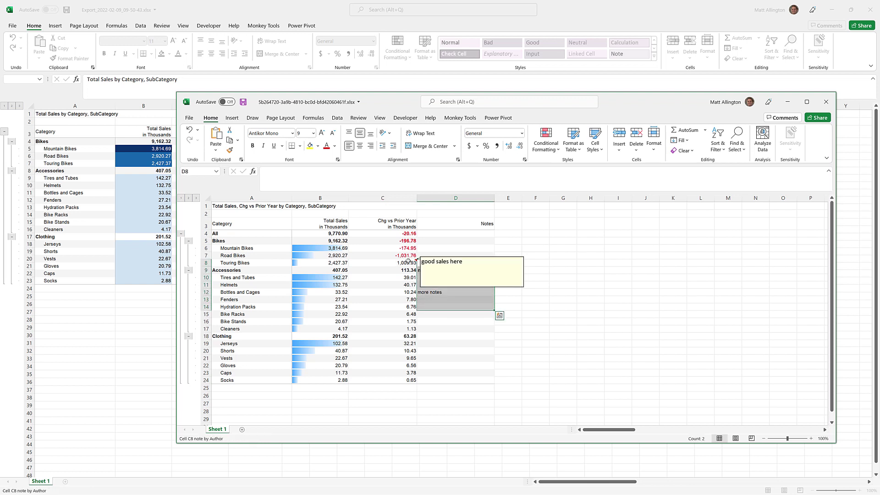
pyautogui.click(614, 277)
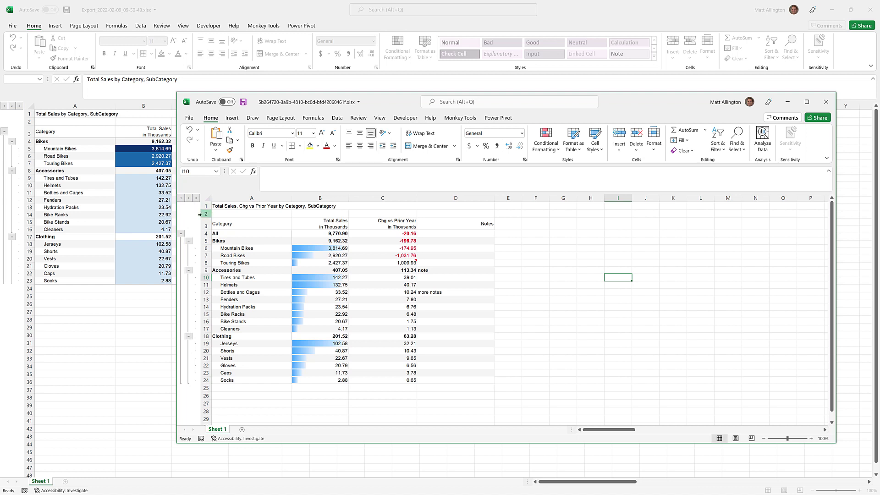
# - Check the exported outline by collapsing it to the All row, showing the category level, and toggling the Accessories group
pyautogui.click(182, 198)
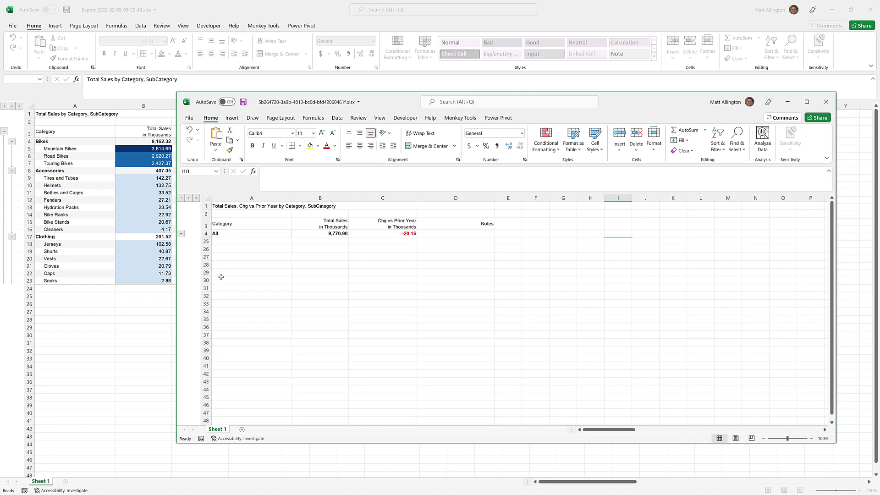
pyautogui.click(189, 199)
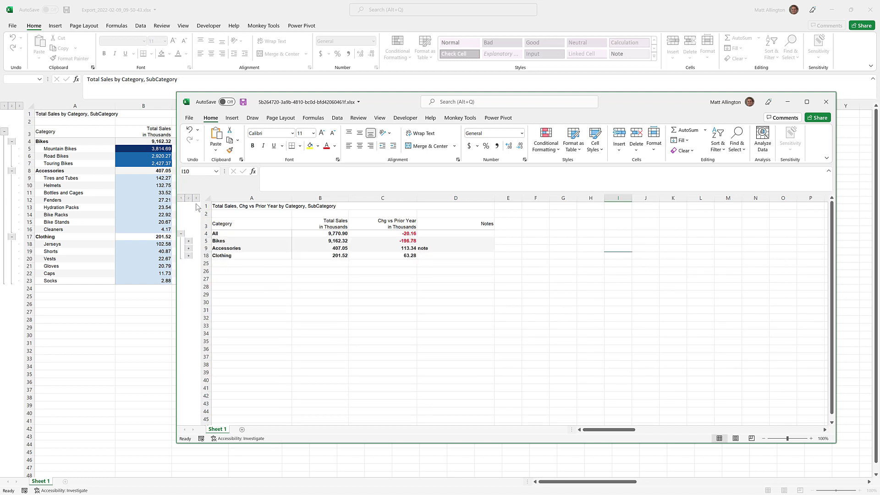
pyautogui.click(189, 248)
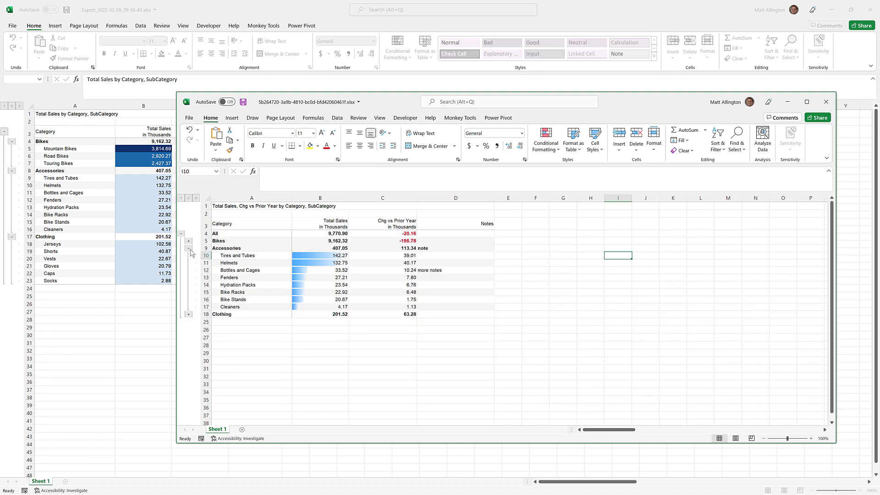
pyautogui.click(189, 248)
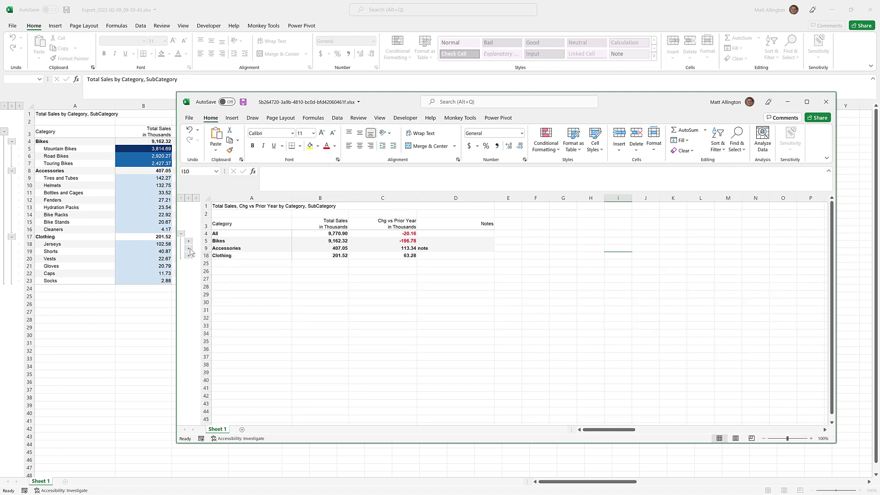
pyautogui.click(189, 248)
# - Inspect the conditional formatting rule behind the data bar on the Tires and Tubes Total Sales value
pyautogui.click(324, 255)
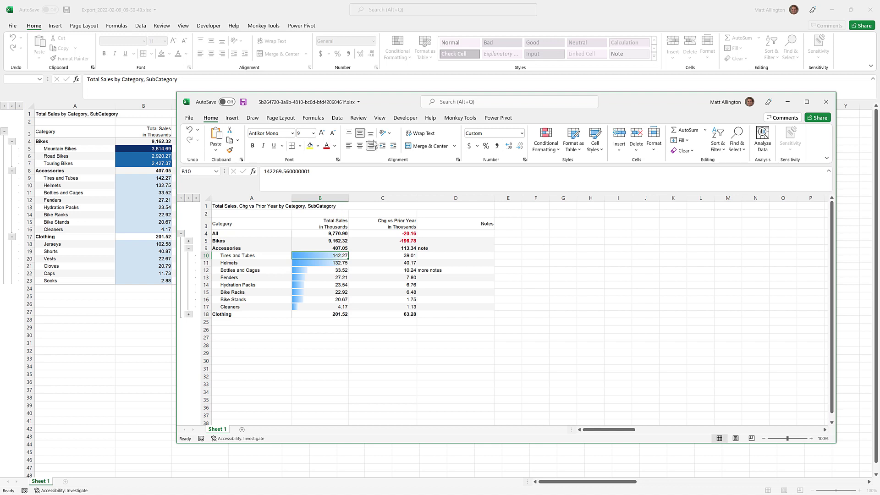
pyautogui.click(559, 149)
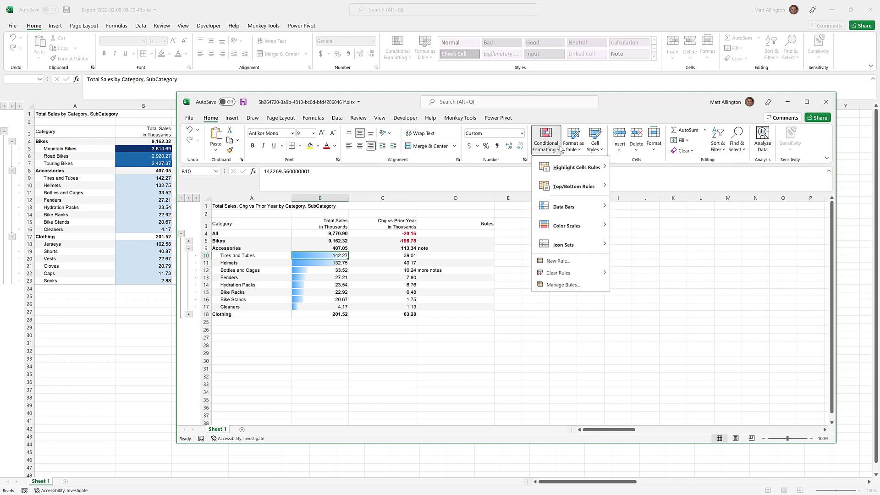
pyautogui.click(570, 285)
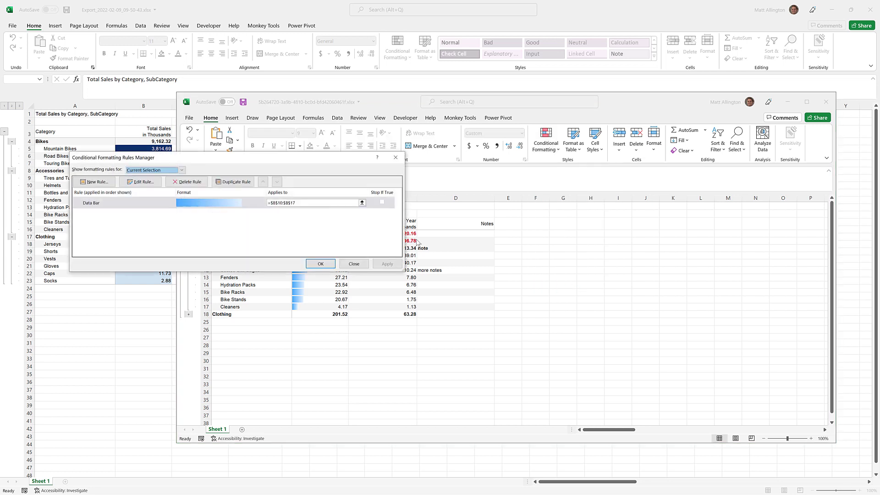
pyautogui.moveTo(278, 158); pyautogui.dragTo(678, 180)
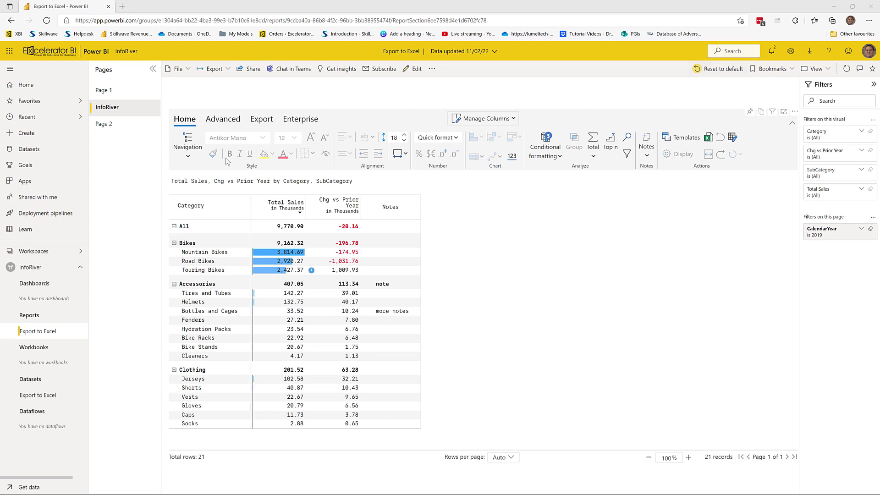
# - Open the Power BI report for editing and add a new page named Budget
pyautogui.click(224, 119)
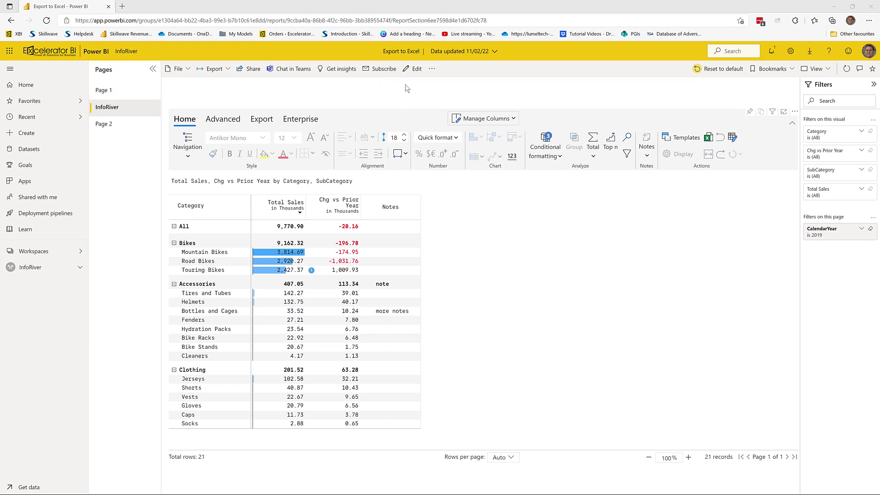
pyautogui.click(417, 70)
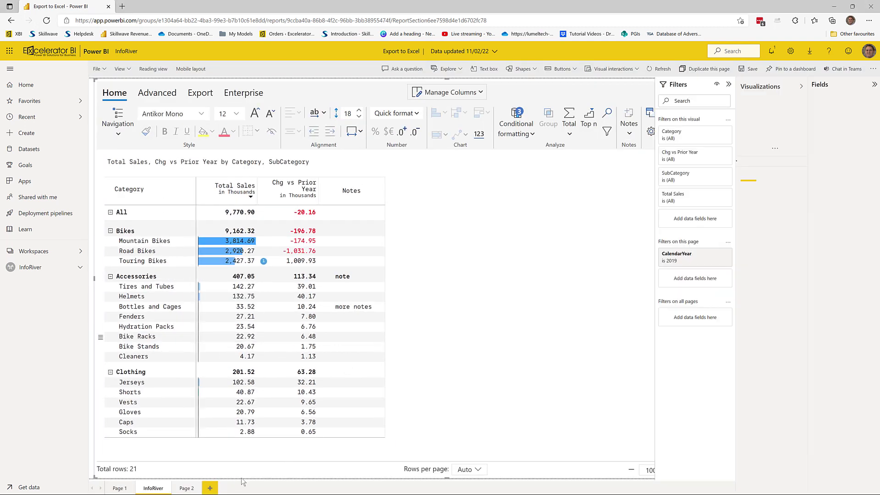
pyautogui.click(211, 489)
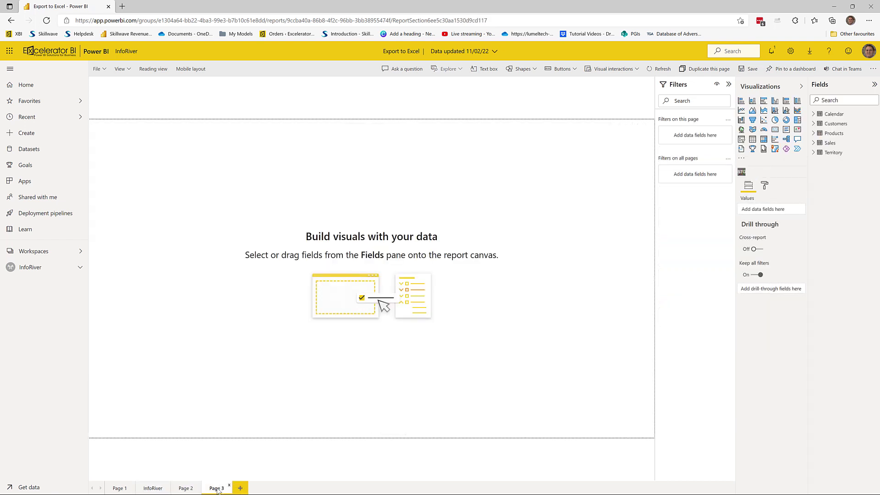
pyautogui.write('Budget')
pyautogui.press('Return')
# - Place an Inforiver visual filling the Budget page and use the Products table's Category Hierarchy as its rows
pyautogui.click(741, 172)
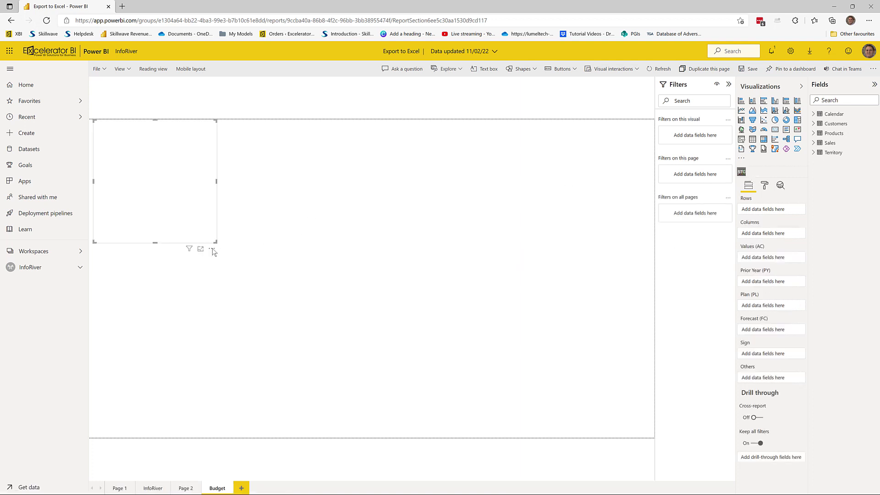
pyautogui.moveTo(216, 242); pyautogui.dragTo(644, 433)
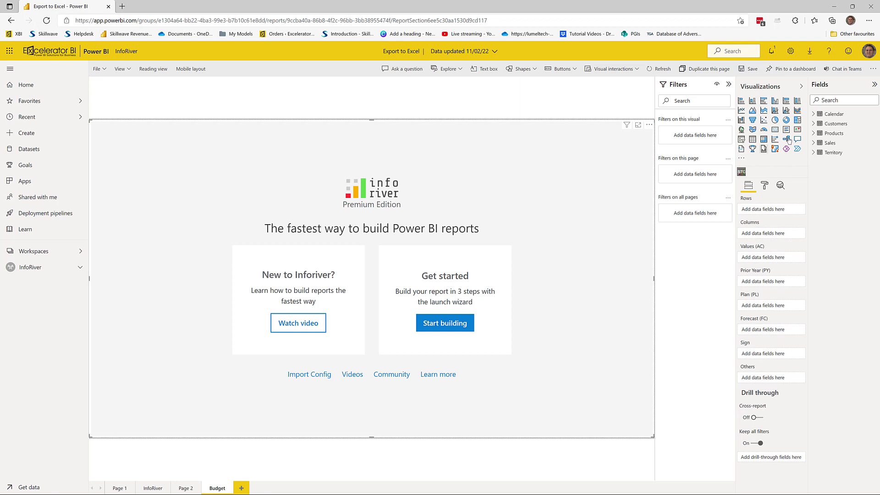
pyautogui.click(827, 134)
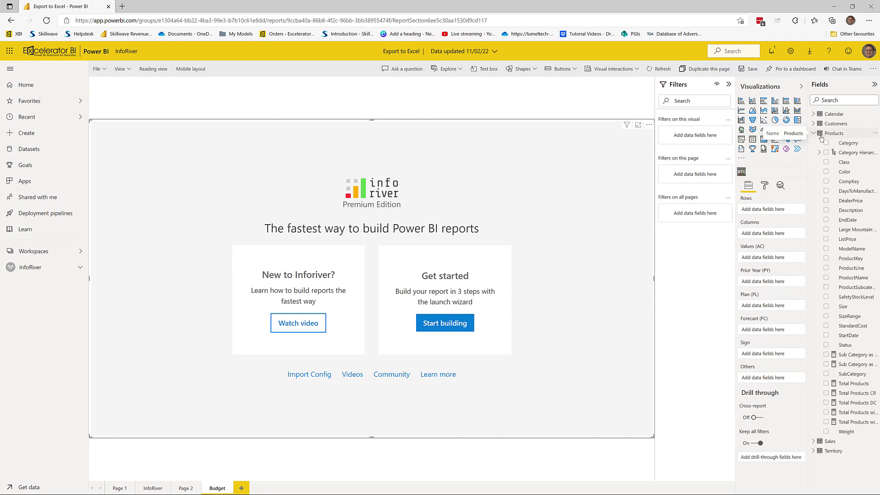
pyautogui.click(826, 153)
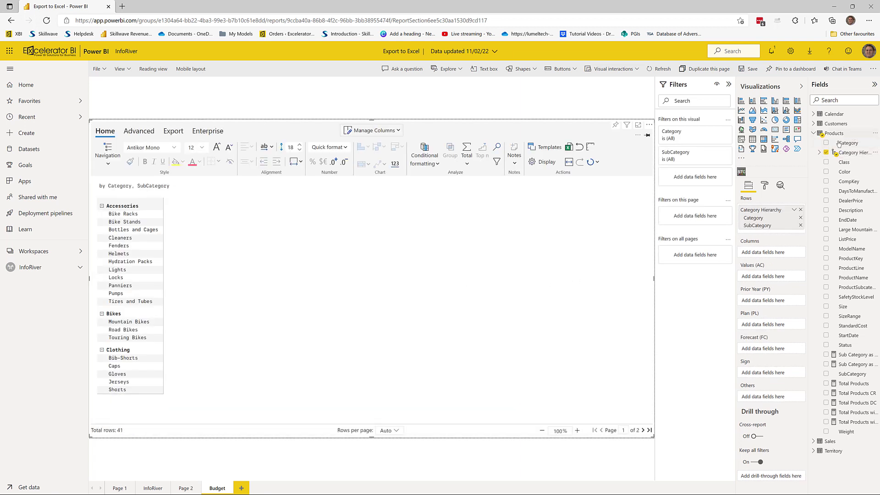
# - Add Total Sales as the visual's values and MonthNumberOfYear from the Calendar table as its columns
pyautogui.click(813, 134)
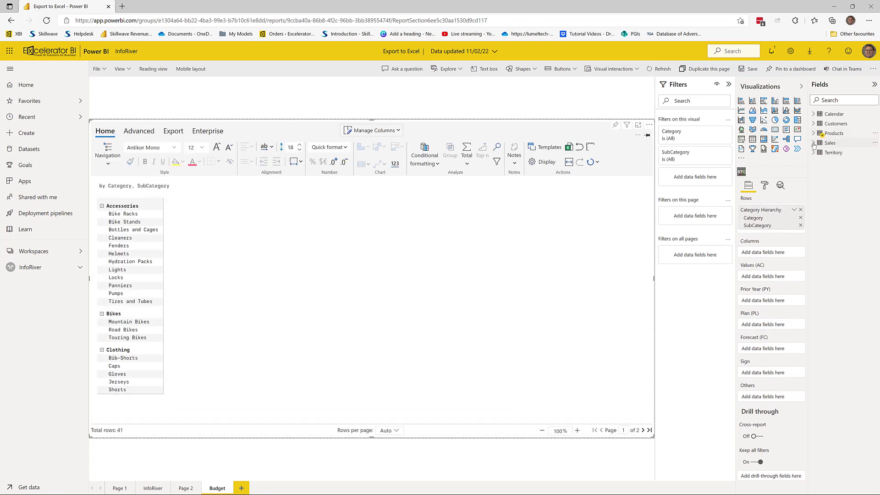
pyautogui.click(813, 143)
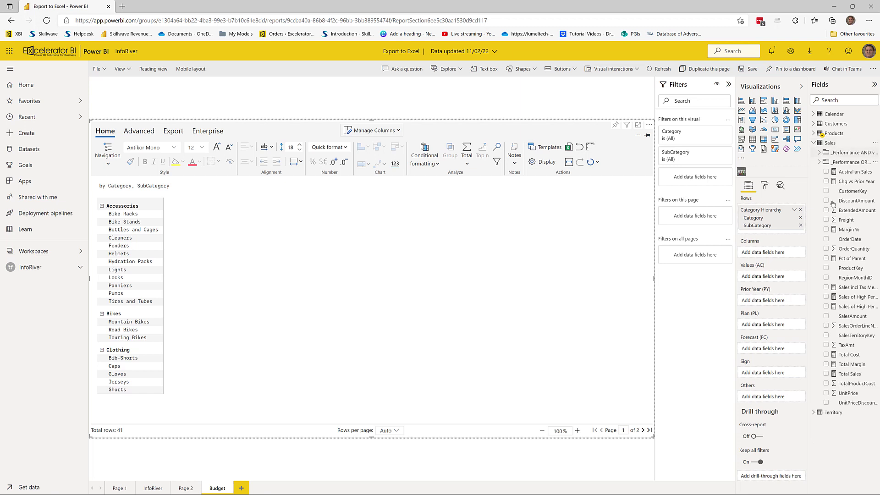
pyautogui.click(826, 374)
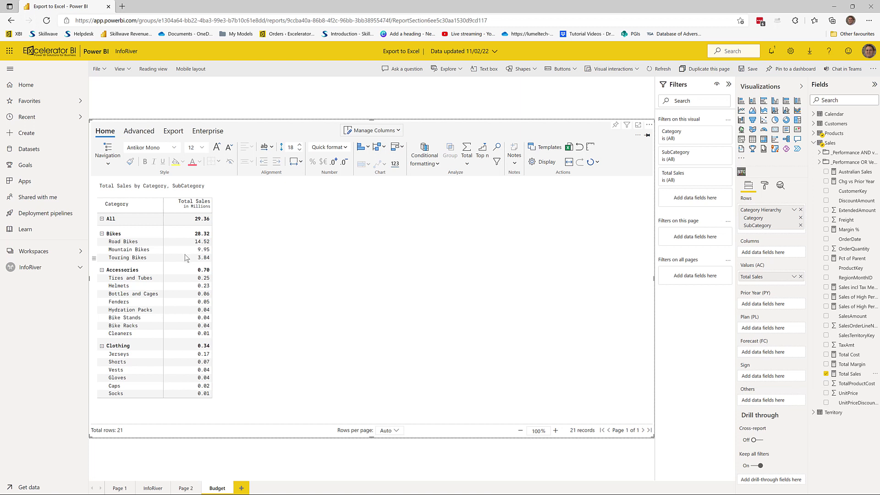
pyautogui.click(813, 114)
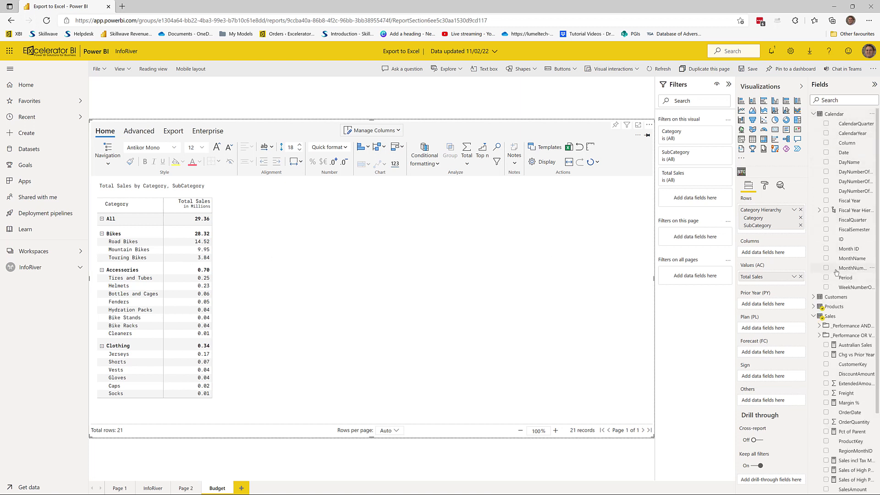
pyautogui.moveTo(832, 271); pyautogui.dragTo(765, 252)
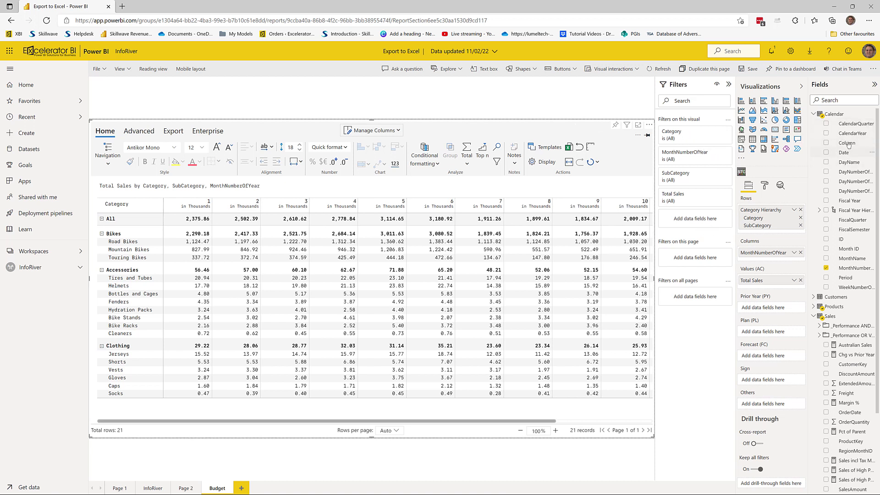
# - Filter the Budget page to Fiscal Year 2018 and collapse the filter pane
pyautogui.moveTo(850, 201); pyautogui.dragTo(694, 256)
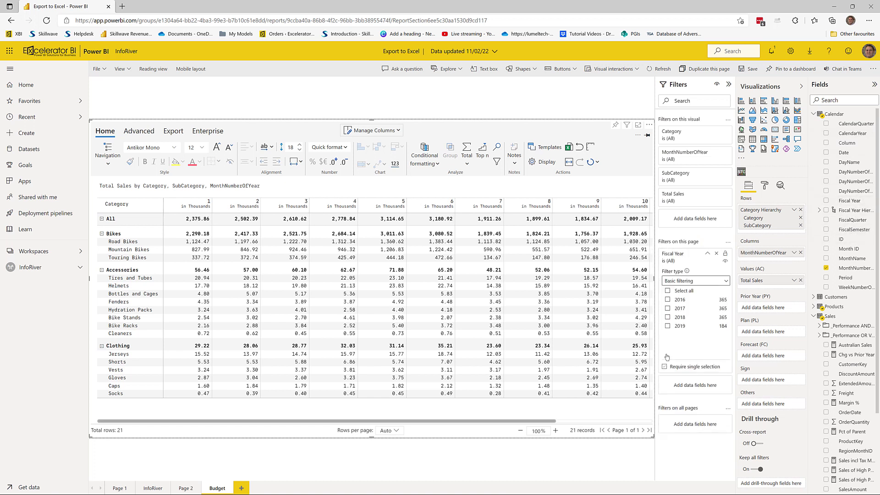
pyautogui.click(668, 318)
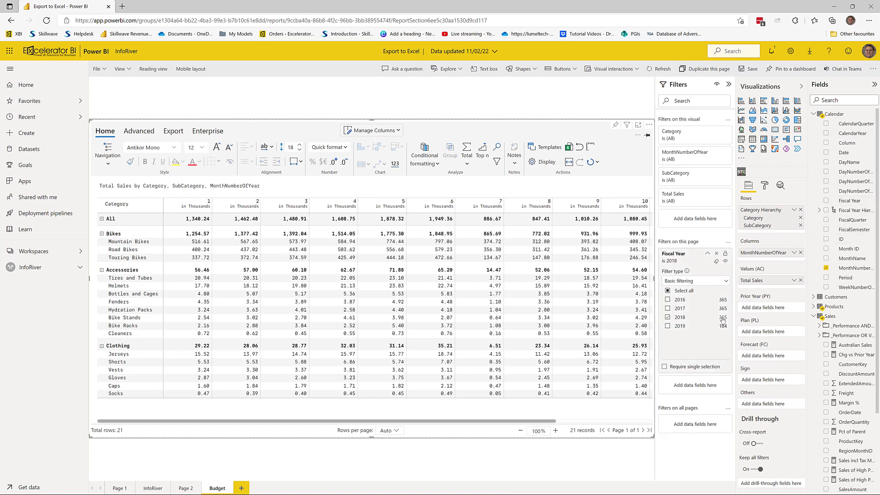
pyautogui.click(709, 254)
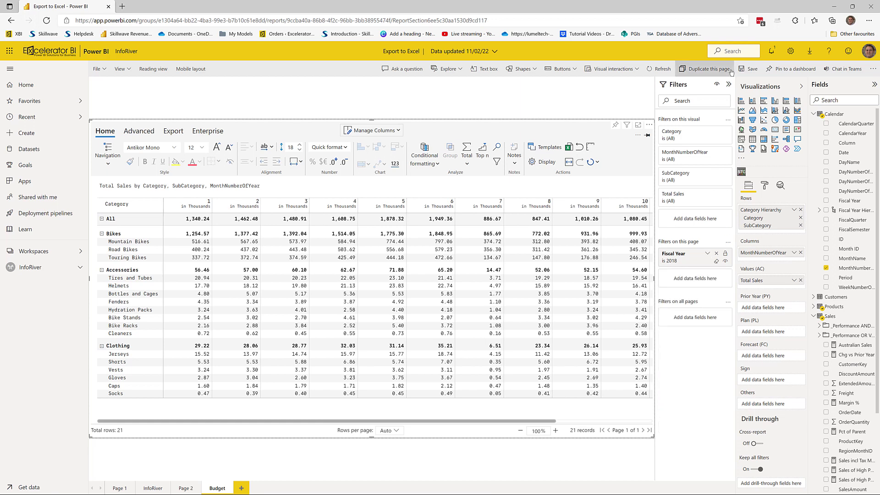
pyautogui.click(728, 84)
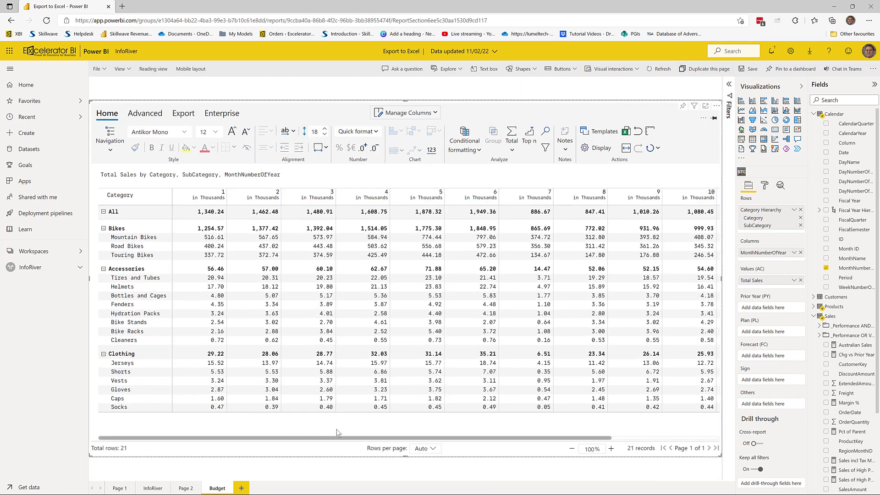
# - Review the twelve month columns and change the matrix's navigation layout from Hierarchy to Table
pyautogui.hscroll(3, 366, 437)
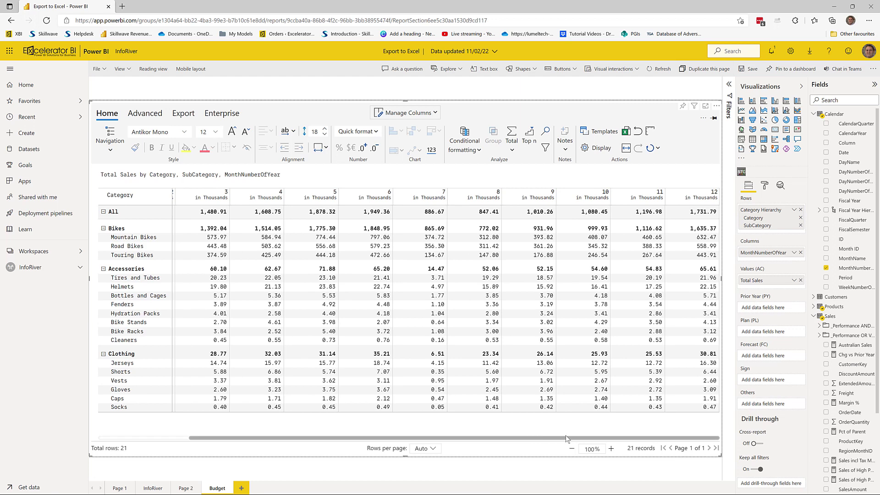
pyautogui.hscroll(-2, 339, 437)
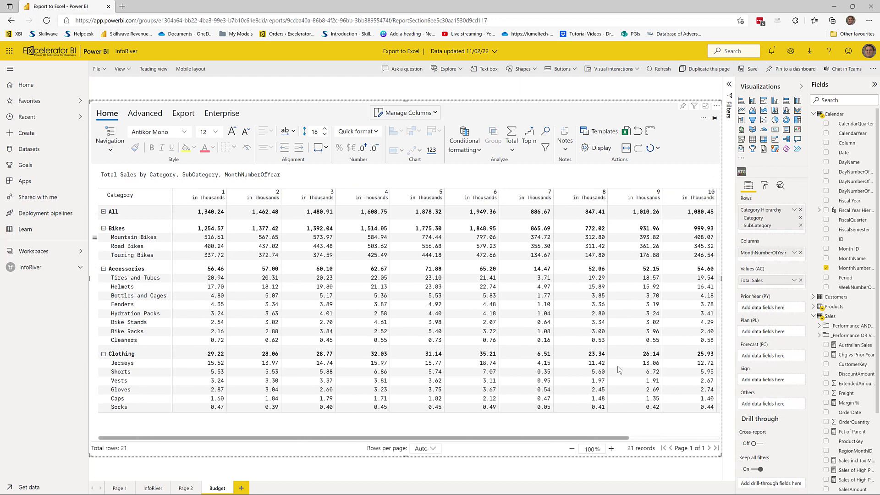
pyautogui.click(112, 152)
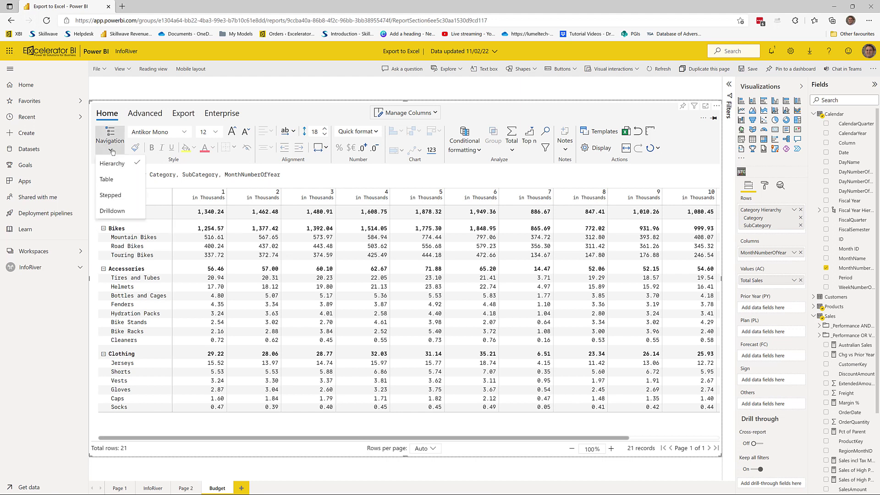
pyautogui.click(114, 184)
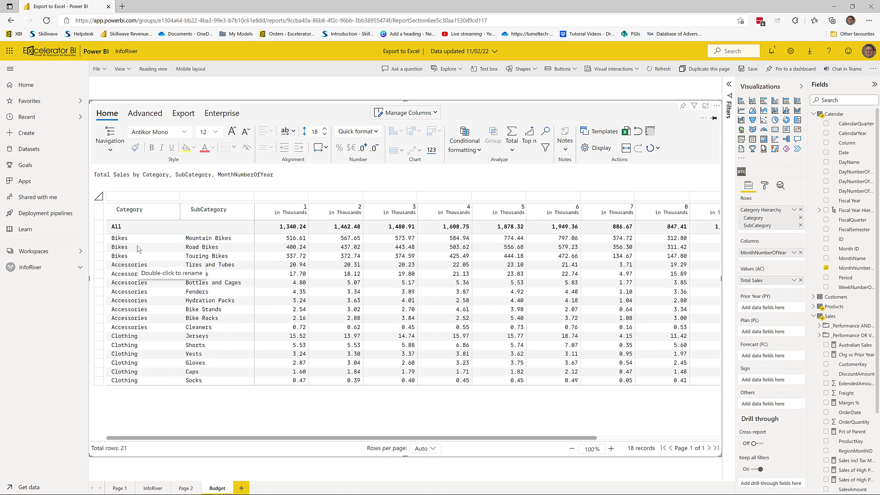
# - Show Category Hierarchy items with no data, set the matrix to single-page display and look through its rows and months
pyautogui.click(795, 210)
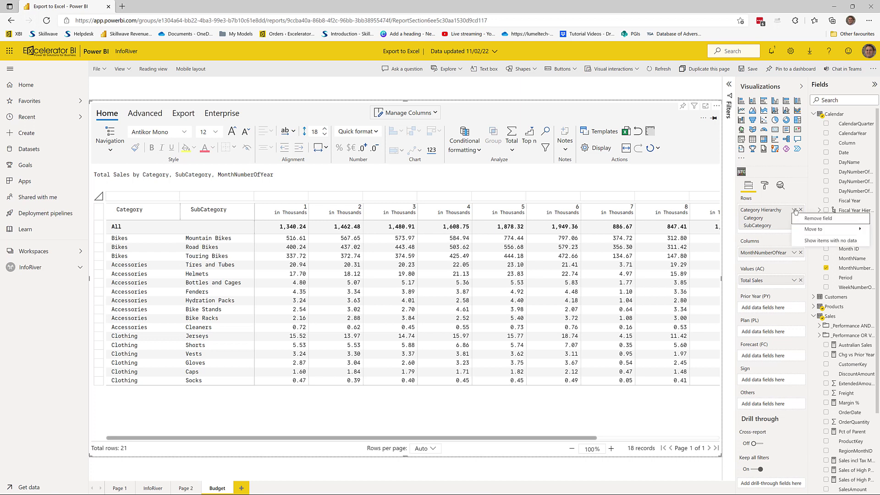
pyautogui.click(822, 243)
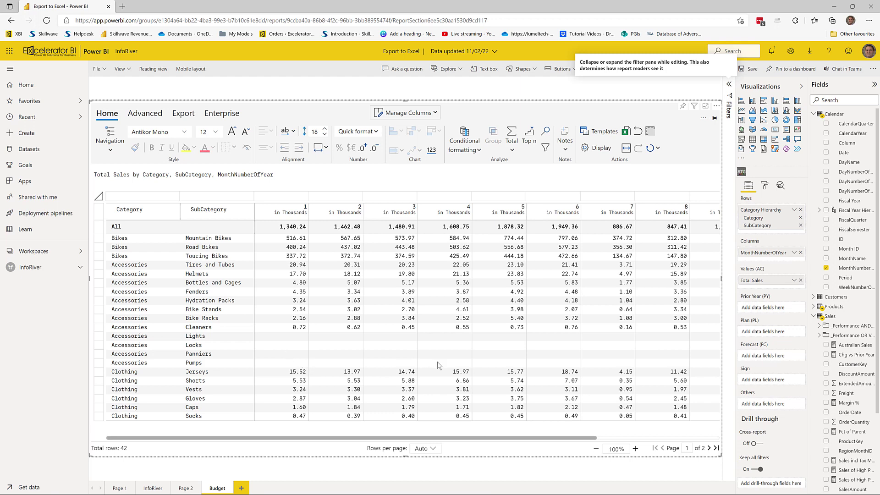
pyautogui.click(137, 117)
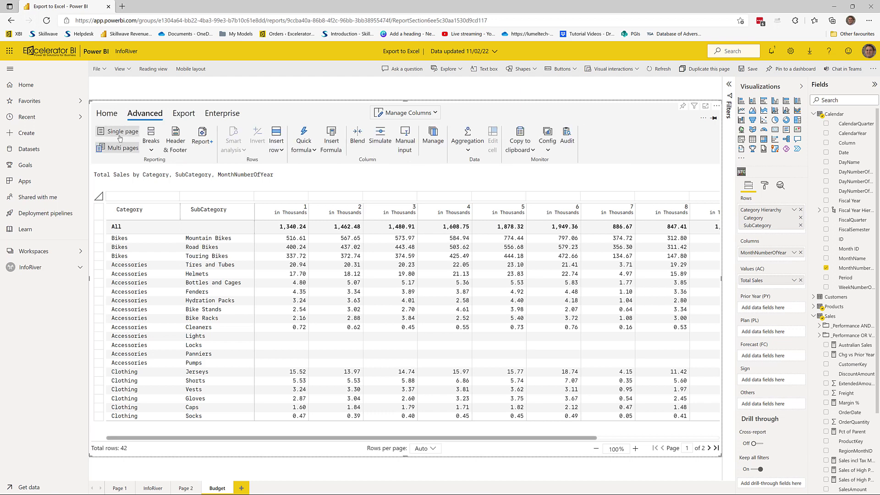
pyautogui.click(119, 137)
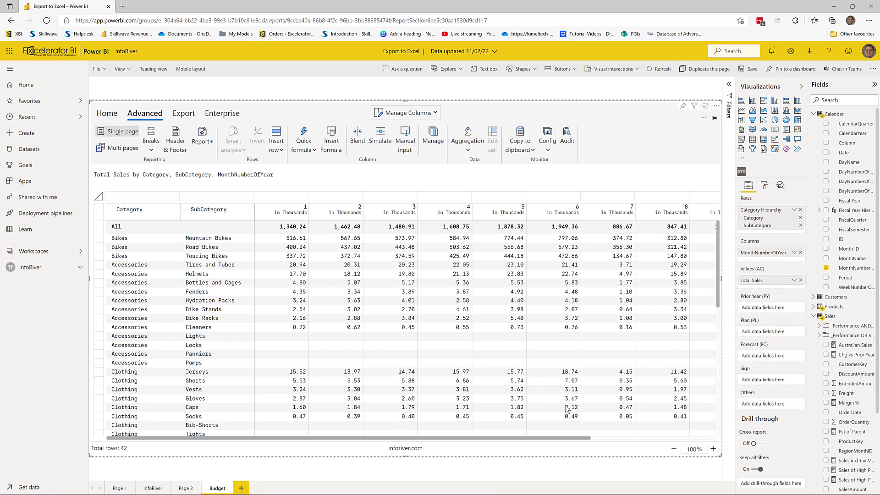
pyautogui.scroll(-3, 483, 374)
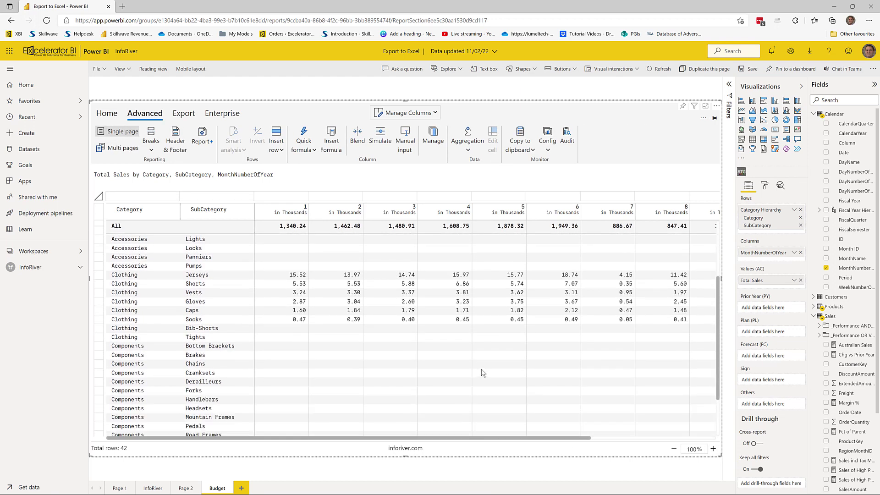
pyautogui.moveTo(572, 438); pyautogui.dragTo(705, 434)
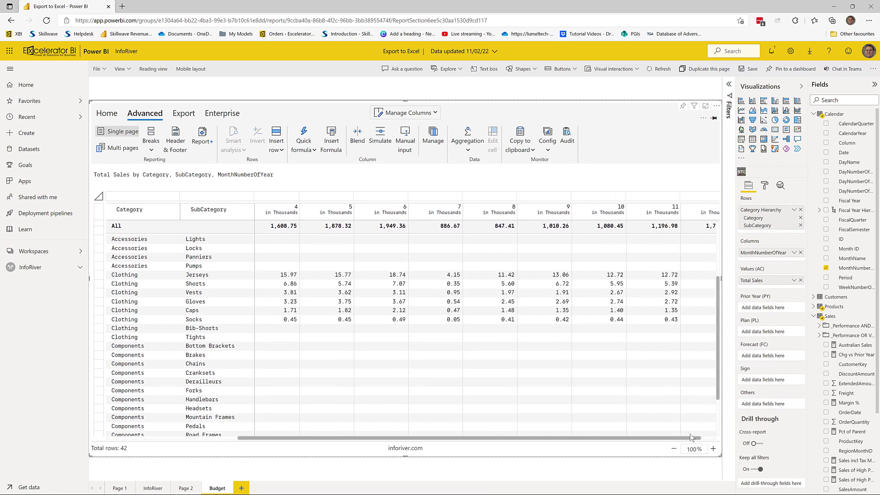
pyautogui.scroll(3, 641, 391)
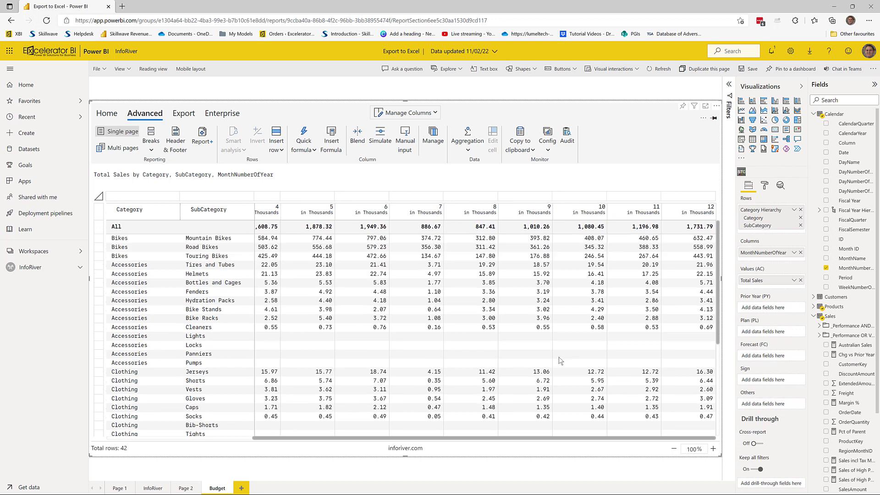
# - Insert a manual-input visual measure with Sum row aggregation that distributes parent values to children
pyautogui.scroll(-3, 371, 321)
pyautogui.hscroll(-5, 372, 438)
pyautogui.scroll(3, 380, 285)
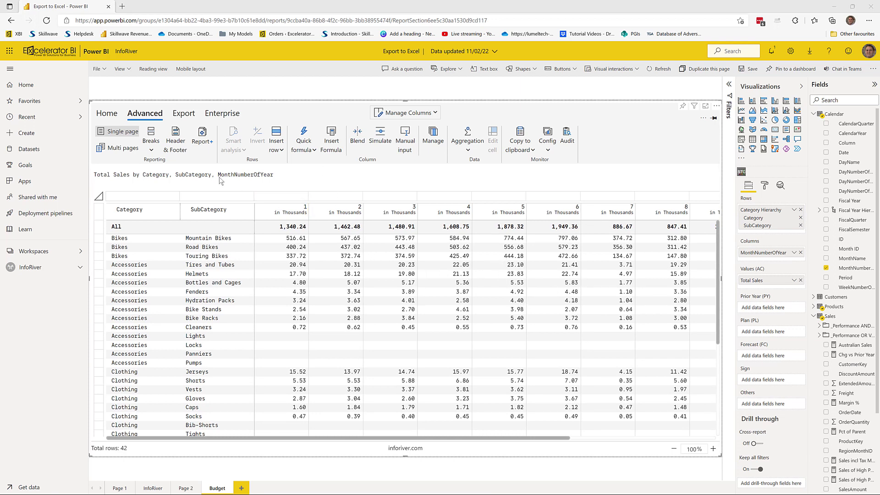
pyautogui.click(405, 140)
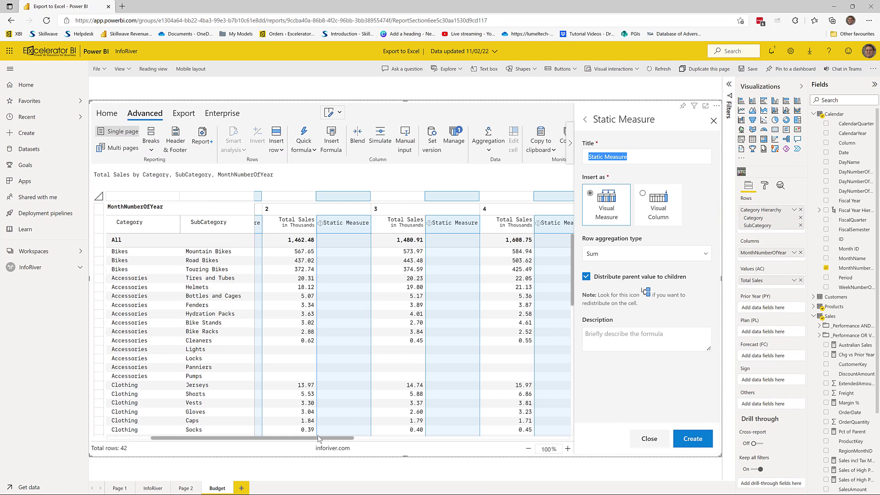
pyautogui.moveTo(319, 439); pyautogui.dragTo(229, 434)
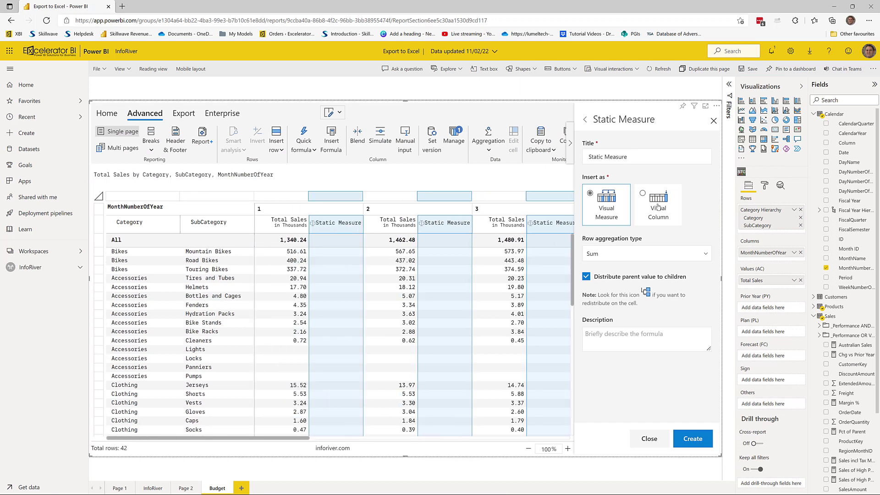
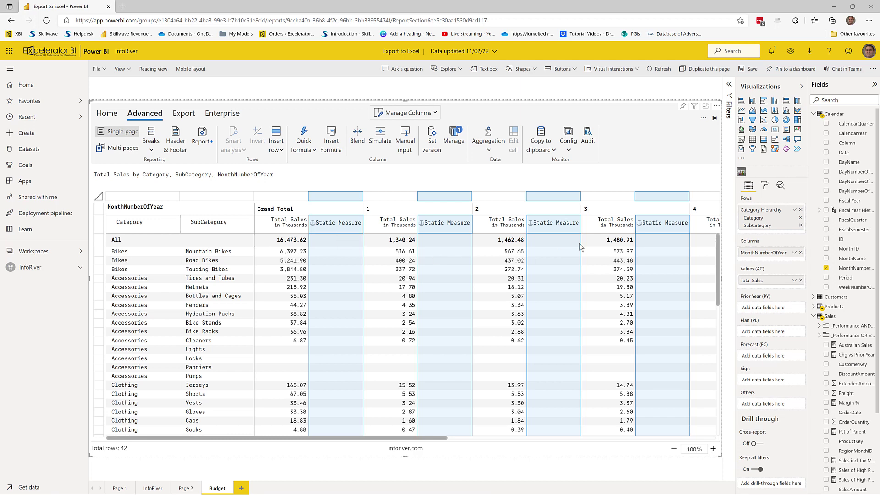
# - Rename the inserted static measure as FY 2019 Budget
pyautogui.click(455, 146)
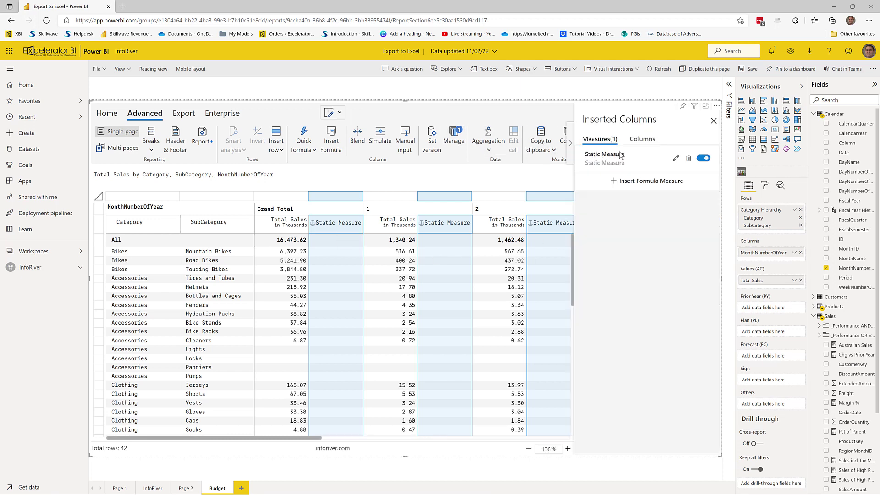
pyautogui.click(675, 159)
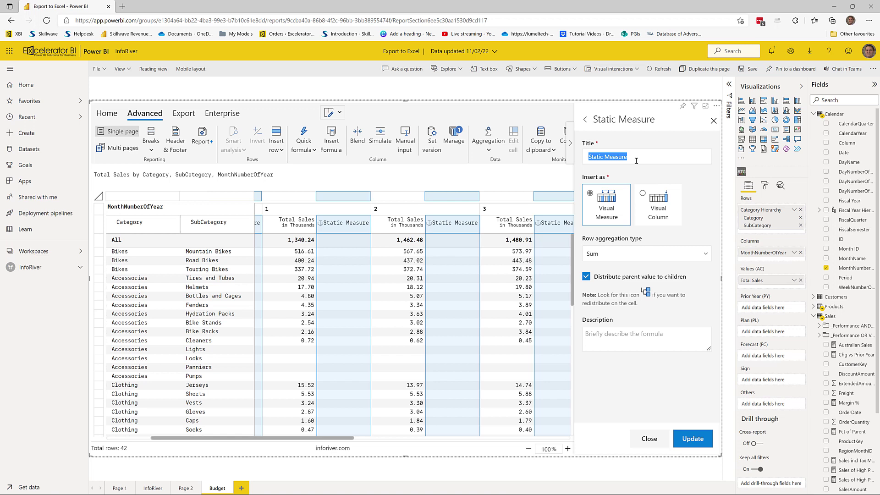
pyautogui.write('FY 2019 Budget')
pyautogui.click(701, 439)
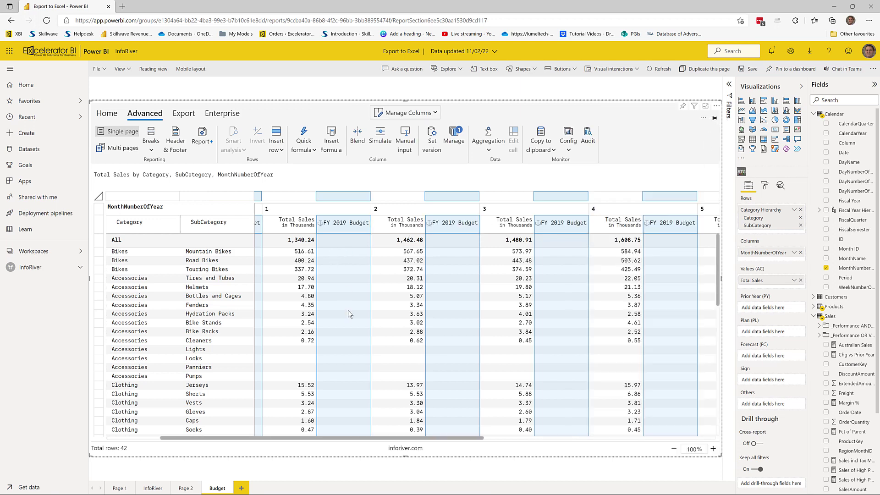
# - Set the FY 2019 Budget for the All row under Grand Total to 17m
pyautogui.moveTo(340, 438); pyautogui.dragTo(286, 437)
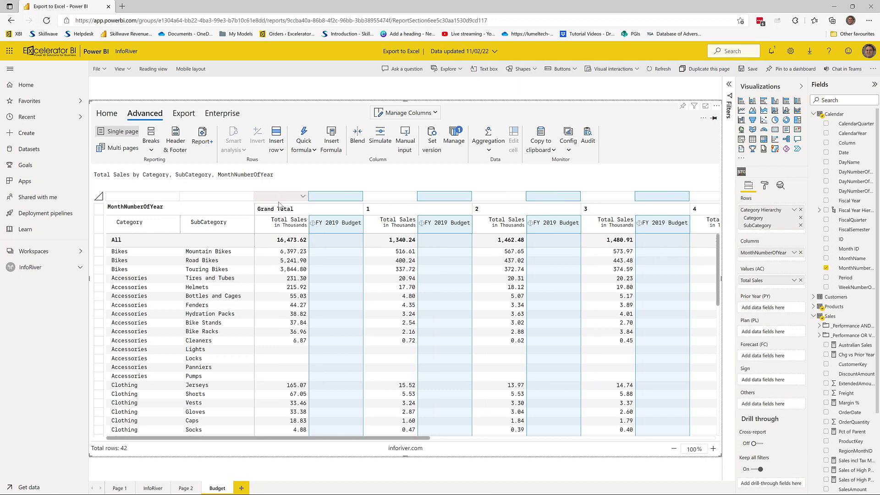
pyautogui.click(284, 242)
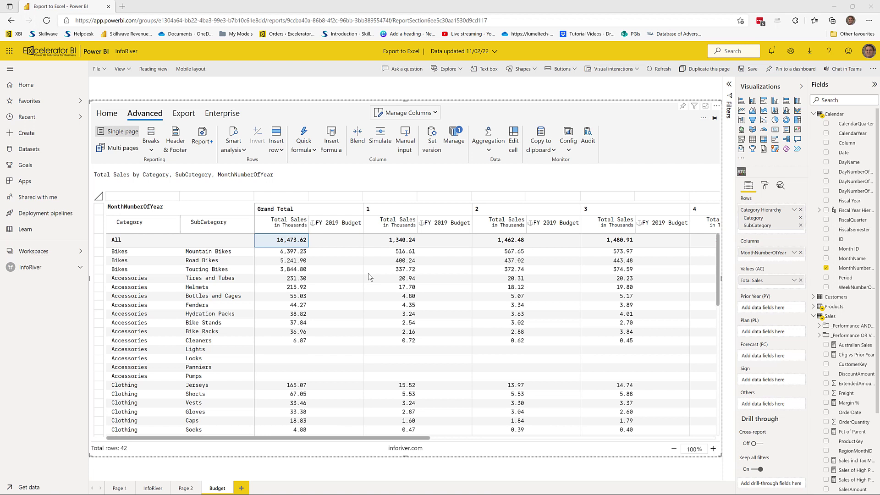
pyautogui.click(339, 242)
pyautogui.write('=17')
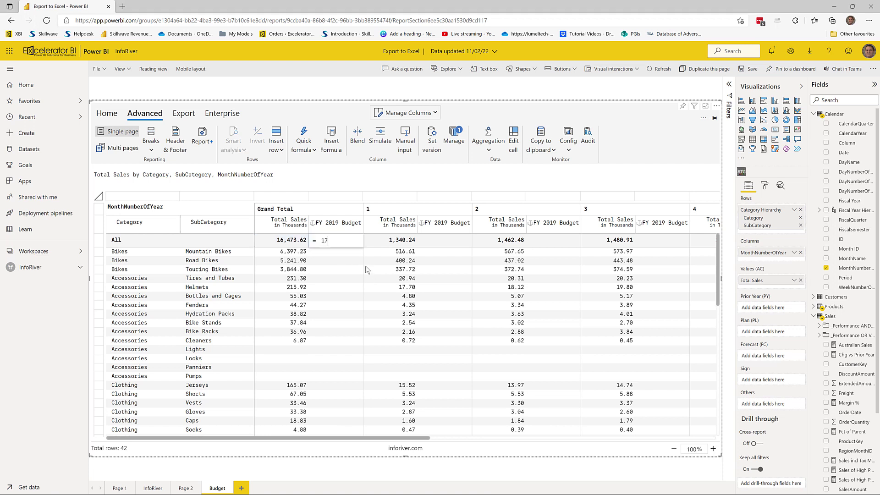
pyautogui.write('m')
pyautogui.press('Return')
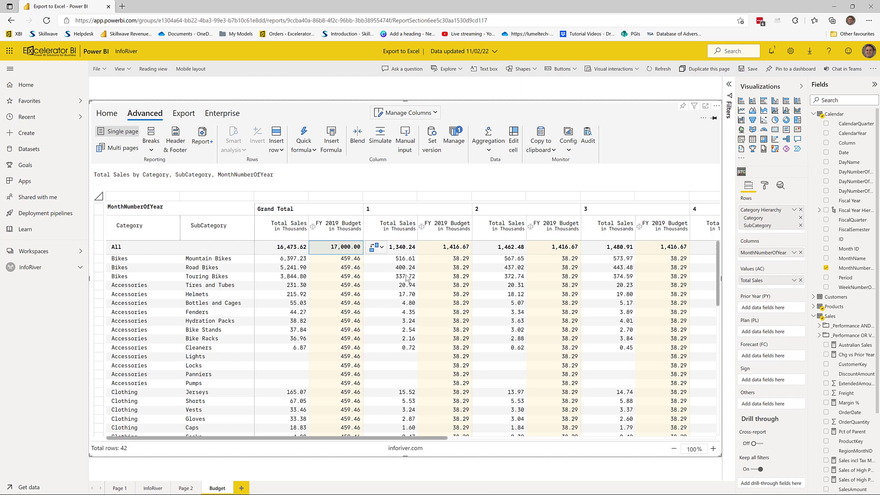
# - Distribute the overall FY 2019 Budget across categories and months by the weights of Total Sales
pyautogui.click(461, 259)
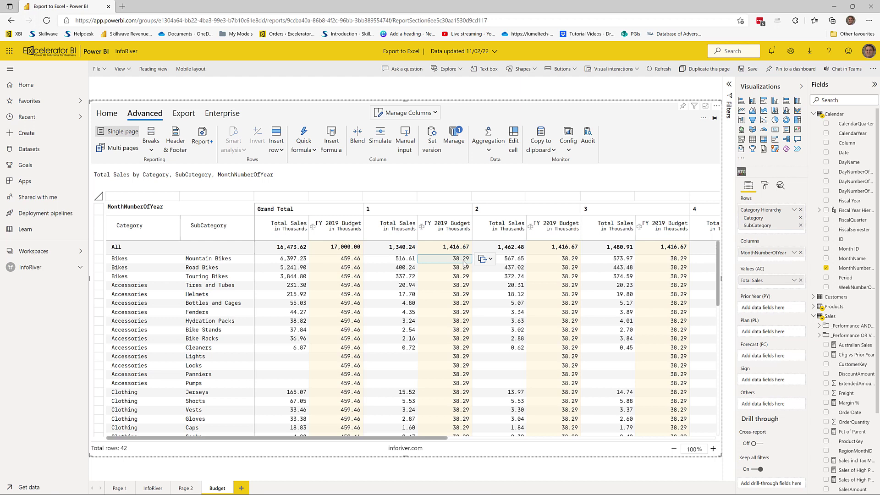
pyautogui.click(360, 251)
pyautogui.click(381, 247)
pyautogui.moveTo(397, 278)
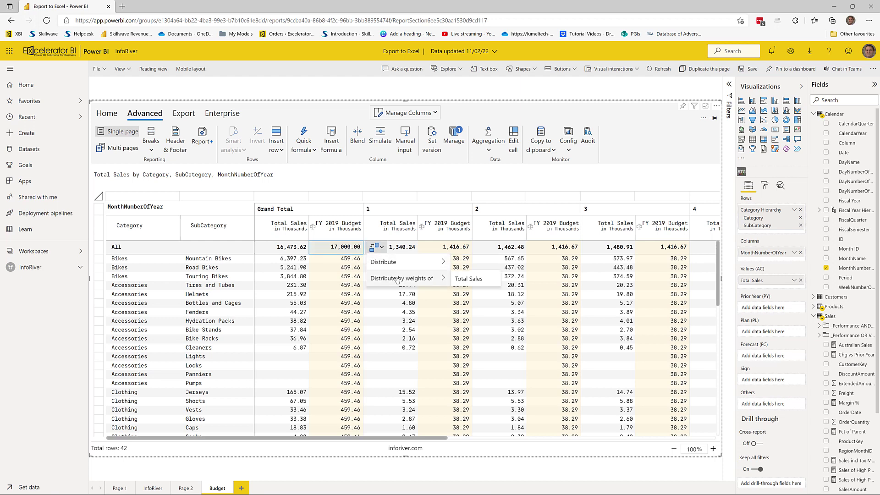
pyautogui.click(466, 279)
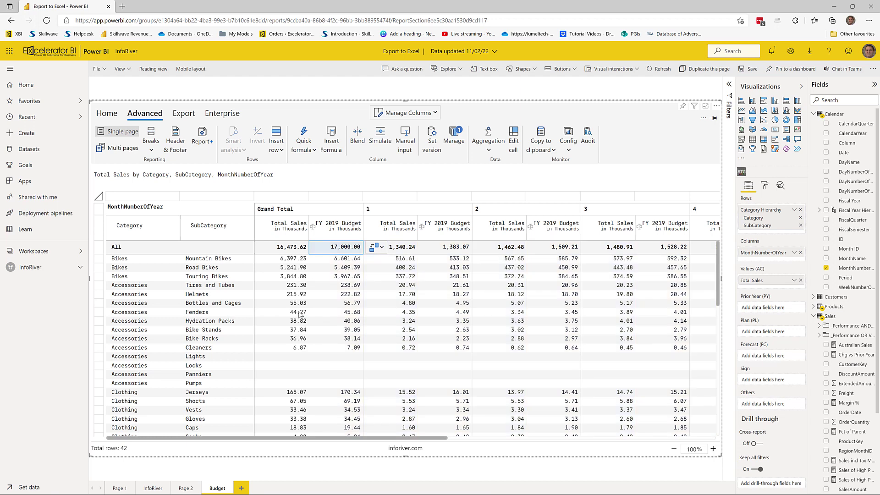
# - Set the Grand Total FY 2019 Budget for Bottles and Cages to 70k
pyautogui.click(353, 271)
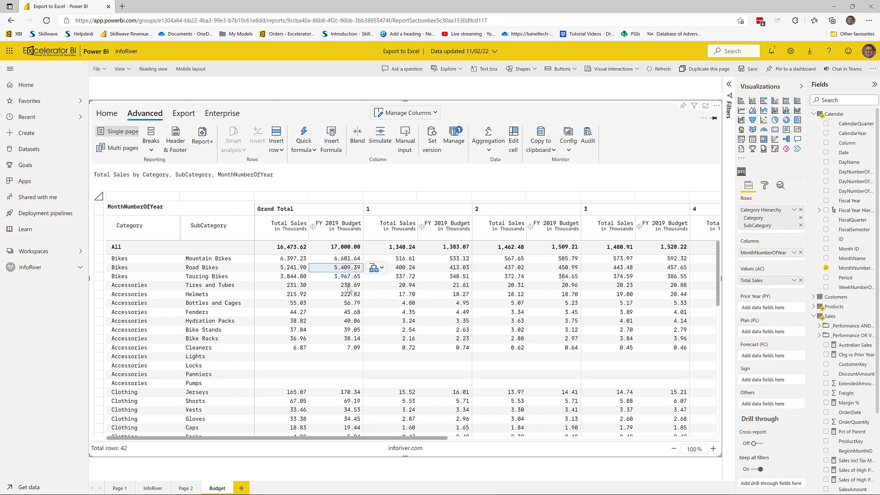
pyautogui.click(347, 303)
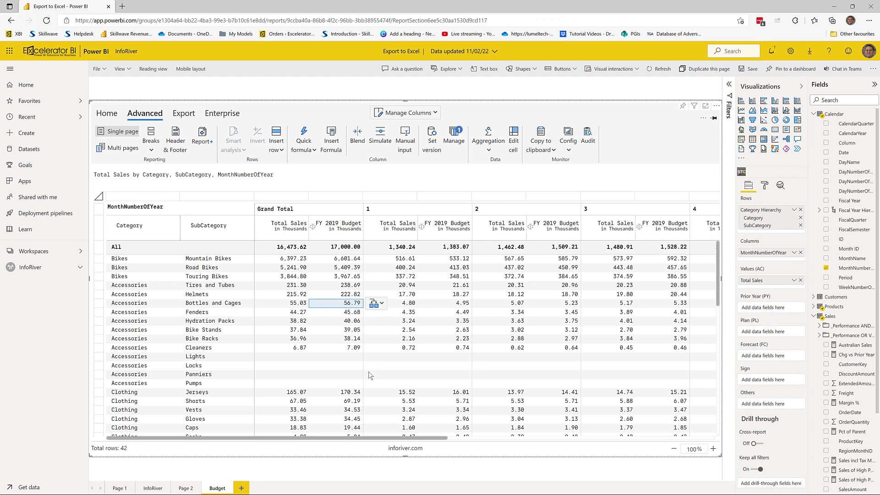
pyautogui.write('70k')
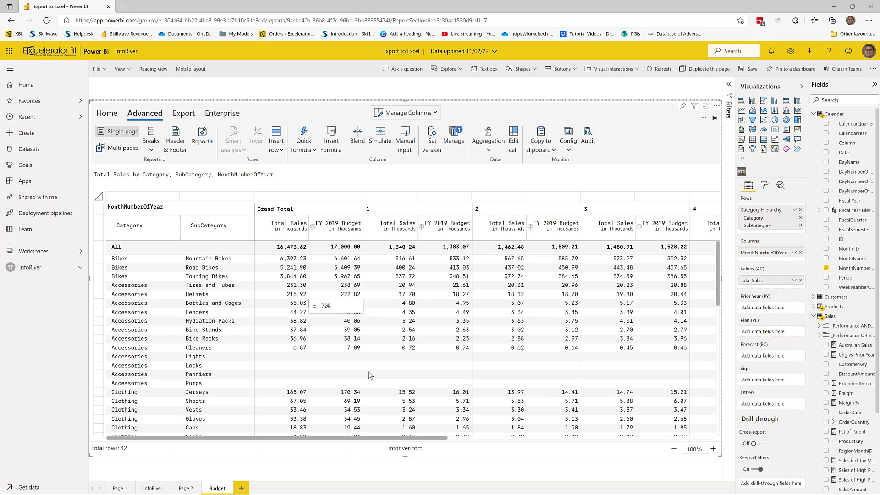
pyautogui.press('Return')
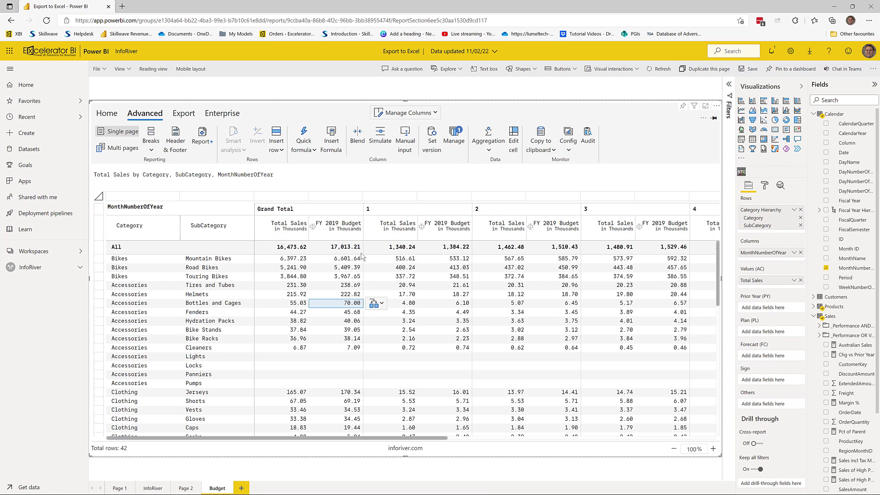
# - Enter 40k as the Grand Total FY 2019 Budget for the empty Lights subcategory
pyautogui.click(339, 356)
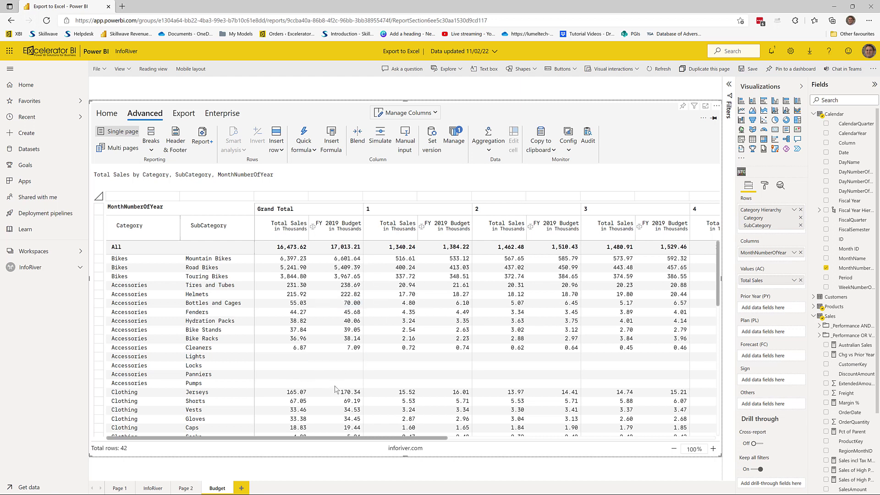
pyautogui.click(348, 384)
pyautogui.click(348, 359)
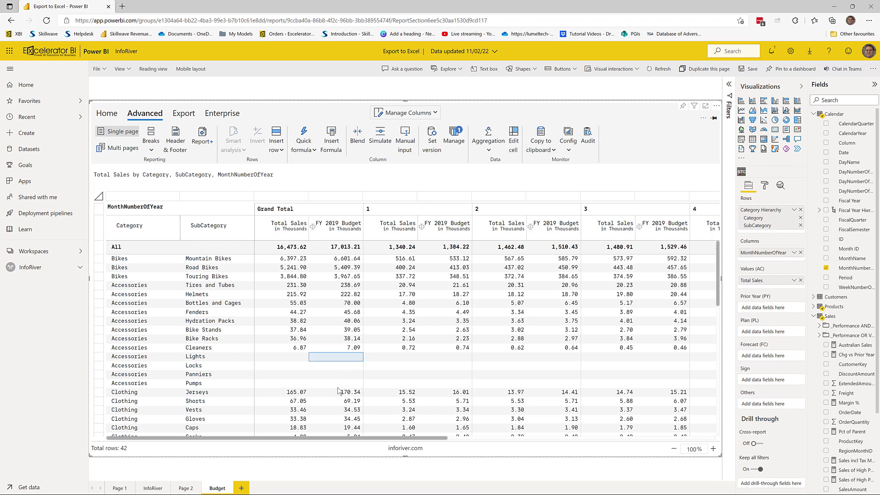
pyautogui.click(345, 384)
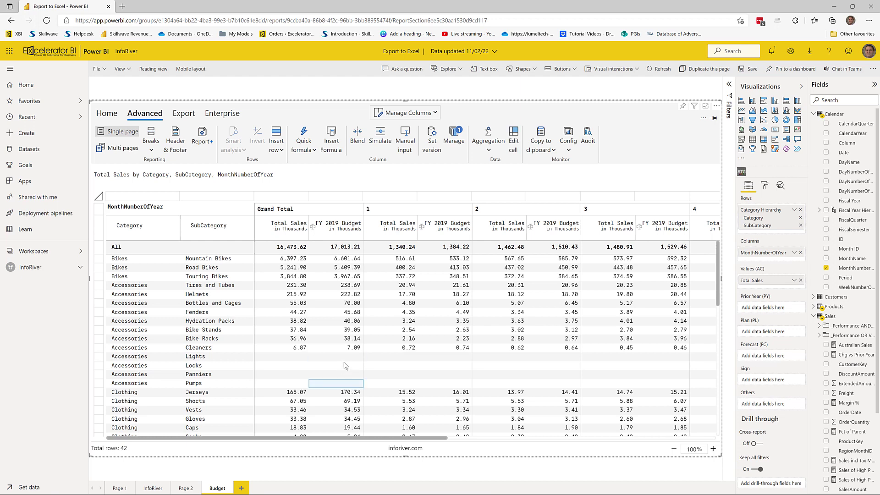
pyautogui.click(349, 357)
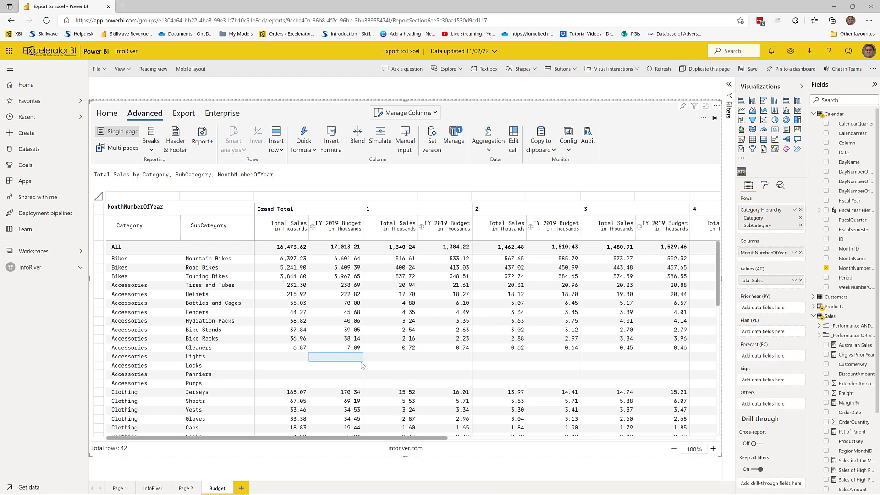
pyautogui.write('40k')
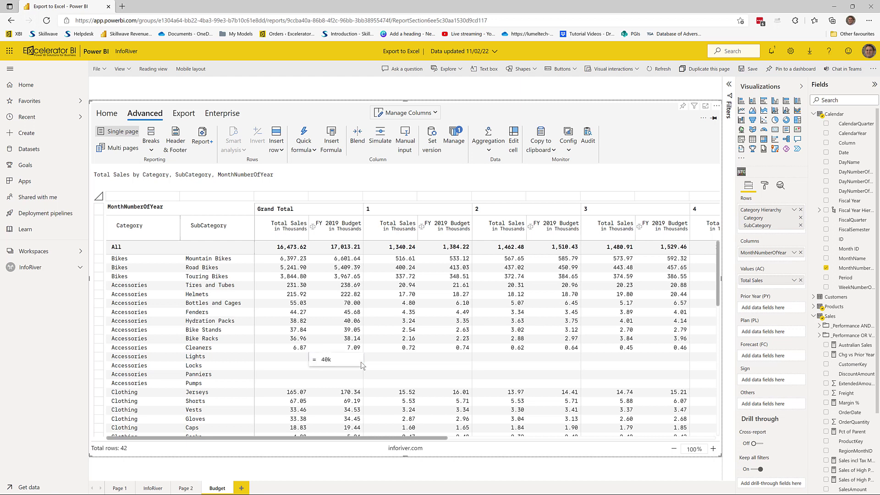
pyautogui.press('Return')
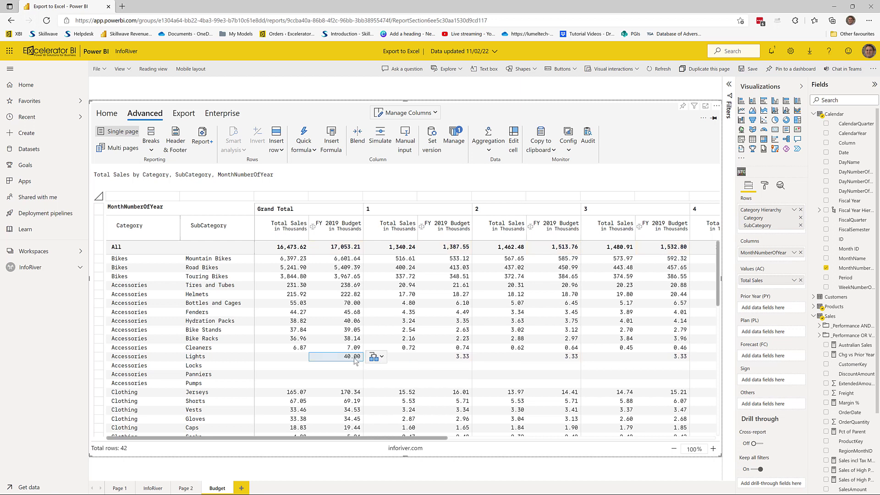
# - Distribute the Lights budget to the month columns with an upward trend and check the monthly values
pyautogui.click(382, 358)
pyautogui.moveTo(397, 390)
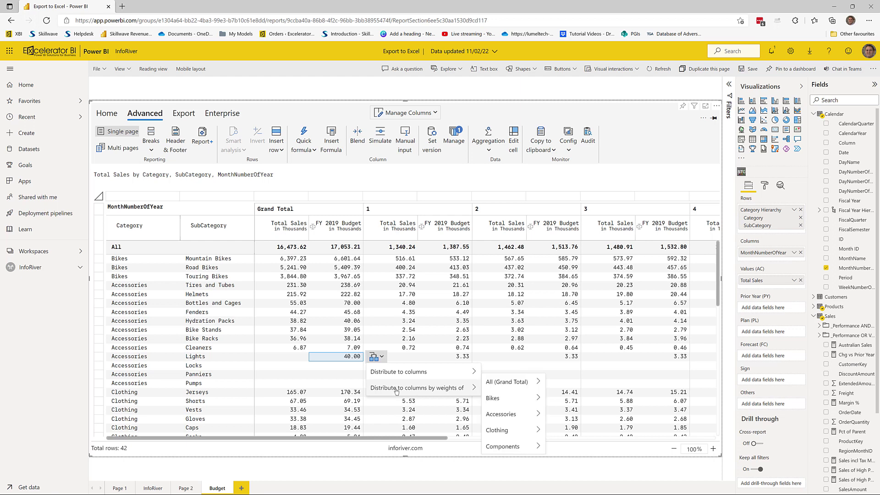
pyautogui.moveTo(402, 373)
pyautogui.moveTo(516, 391)
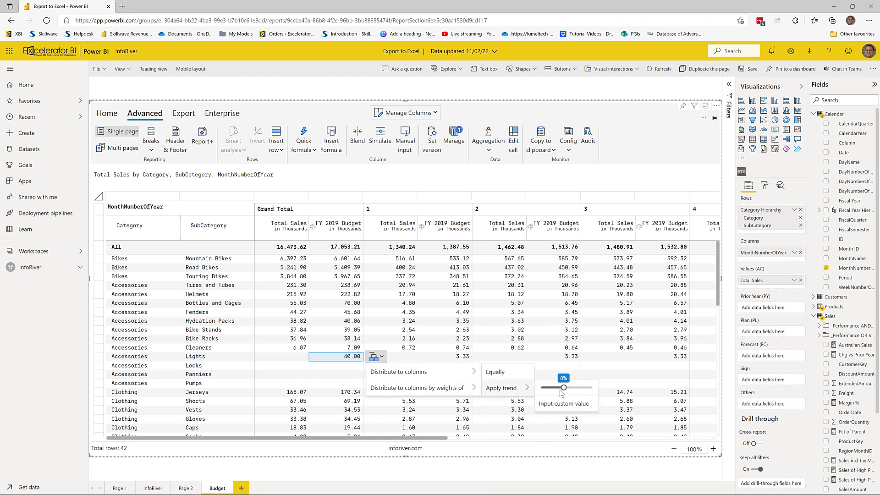
pyautogui.moveTo(564, 388); pyautogui.dragTo(564, 388)
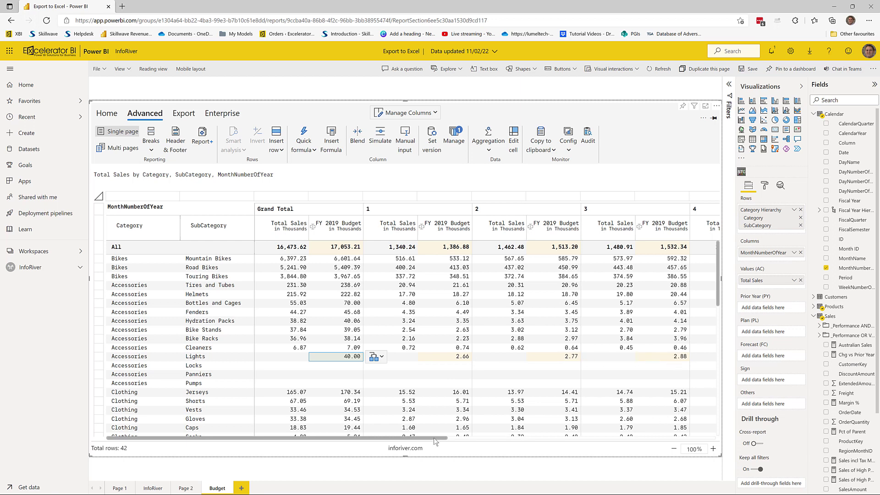
pyautogui.moveTo(437, 441); pyautogui.dragTo(467, 439)
pyautogui.click(360, 359)
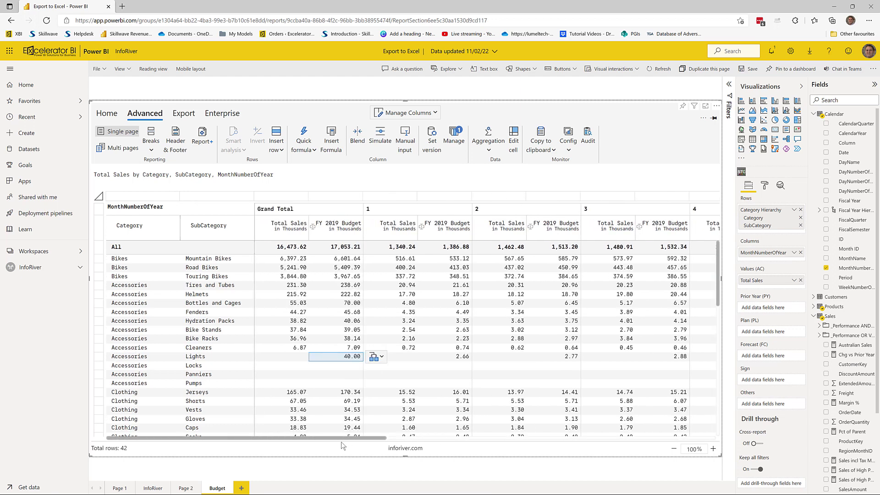
# - Enter 30k as the Grand Total FY 2019 Budget for the Pumps subcategory
pyautogui.click(350, 385)
pyautogui.write('30k')
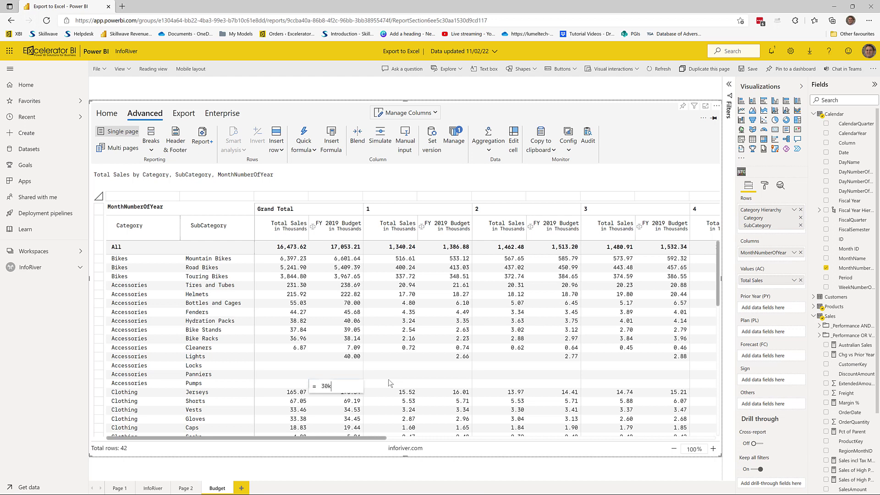
pyautogui.press('Return')
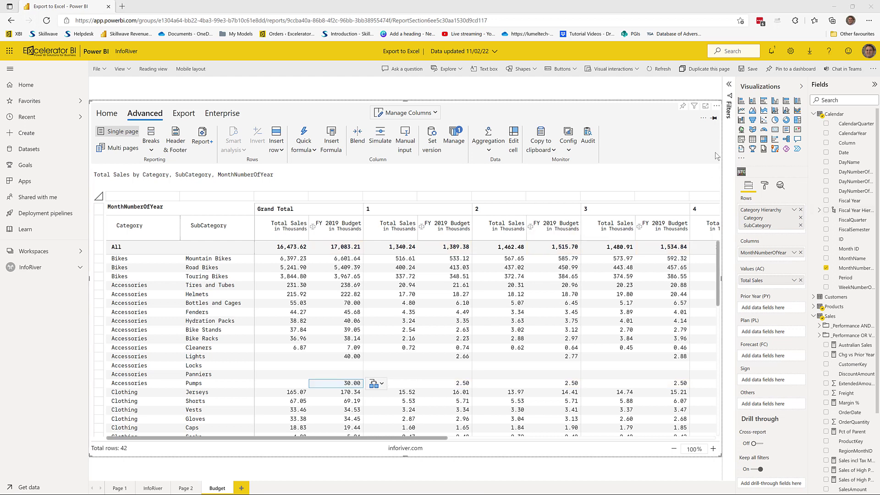
# - Save the report and view the Budget page in reading view
pyautogui.click(748, 70)
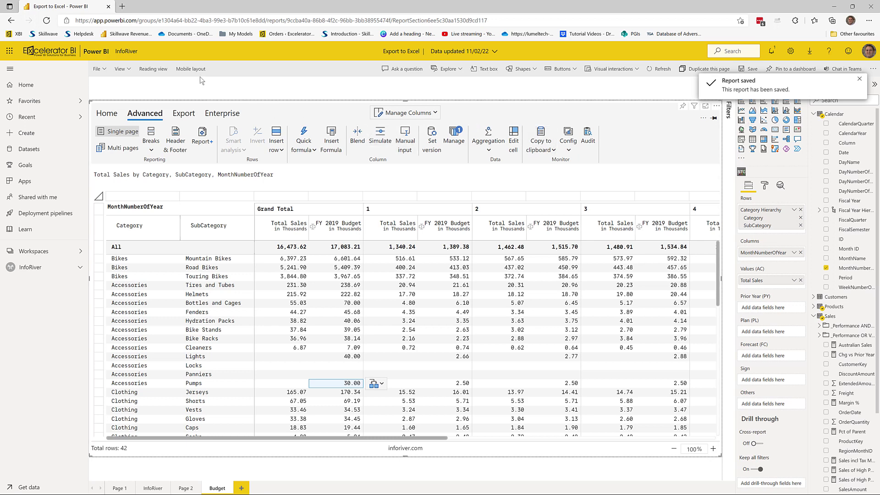
pyautogui.click(153, 69)
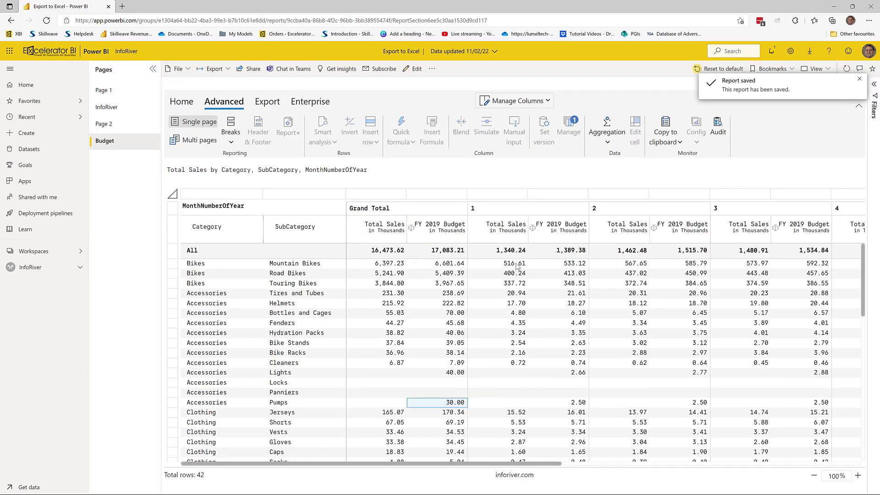
pyautogui.moveTo(516, 266)
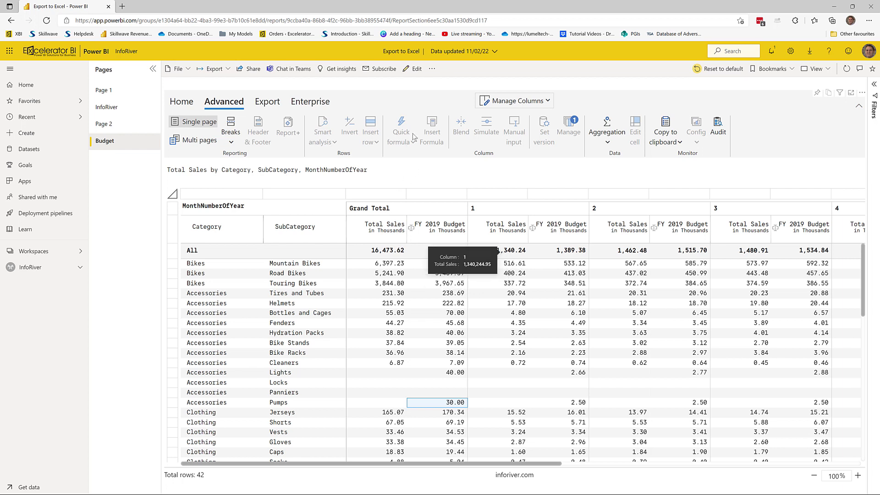
# - Return the report to editing and remove Total Sales from the matrix's values
pyautogui.click(414, 70)
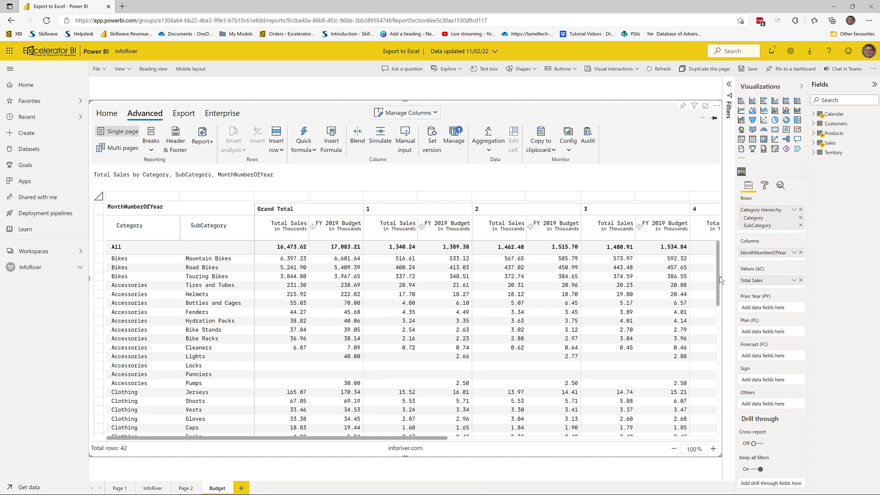
pyautogui.click(800, 281)
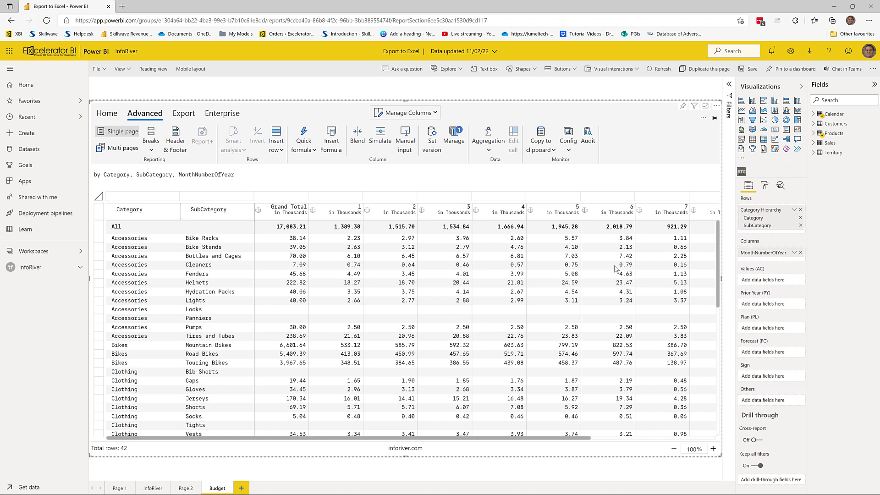
# - Move MonthNumberOfYear from the matrix's columns to its rows, below SubCategory, and save the report
pyautogui.moveTo(778, 248); pyautogui.dragTo(777, 234)
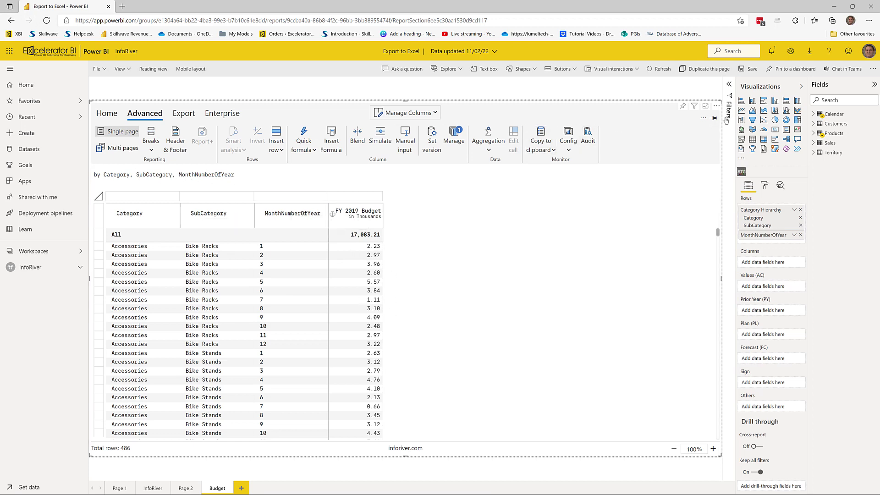
pyautogui.click(752, 70)
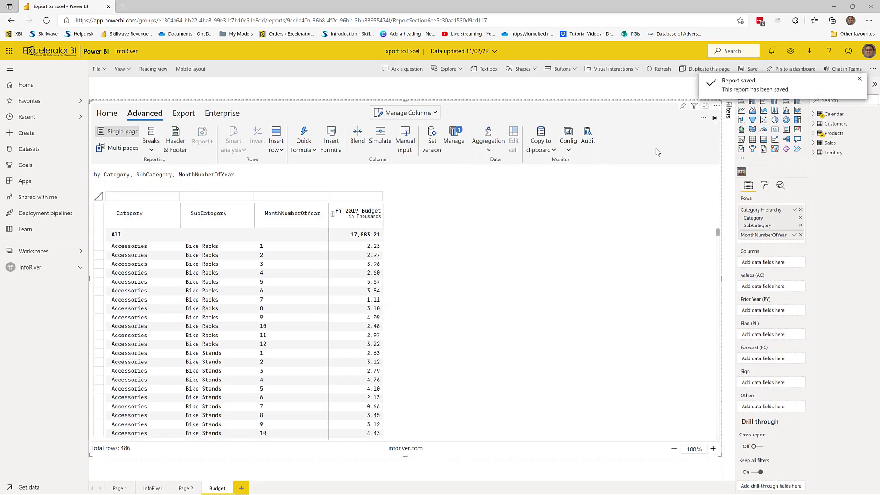
# - Export the budget matrix as an Excel file, download it, and open the workbook in Excel with editing enabled
pyautogui.click(184, 113)
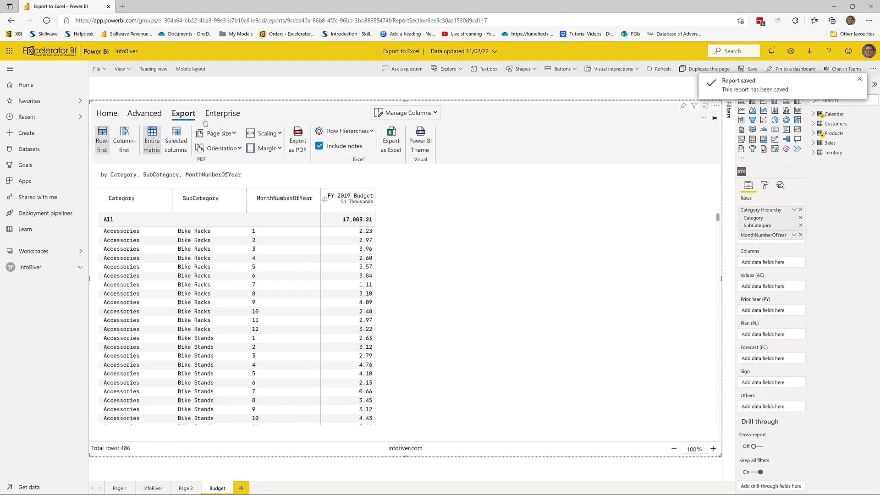
pyautogui.click(390, 144)
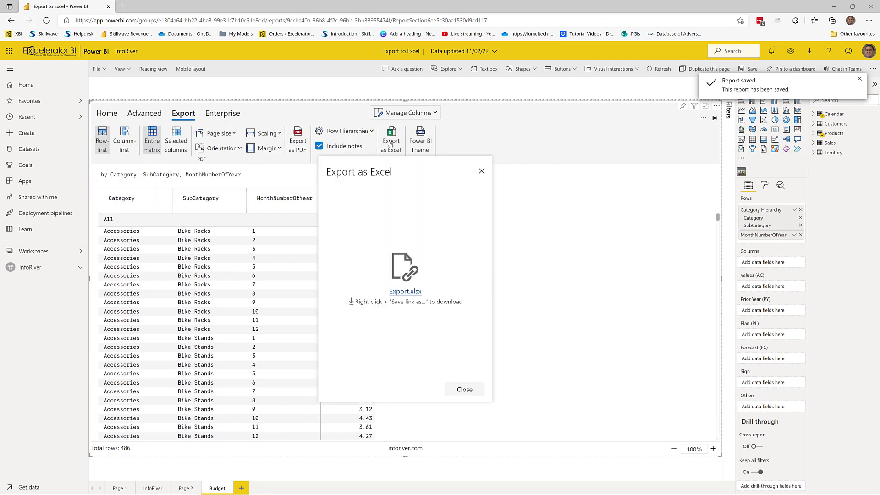
pyautogui.rightClick(417, 292)
pyautogui.click(445, 302)
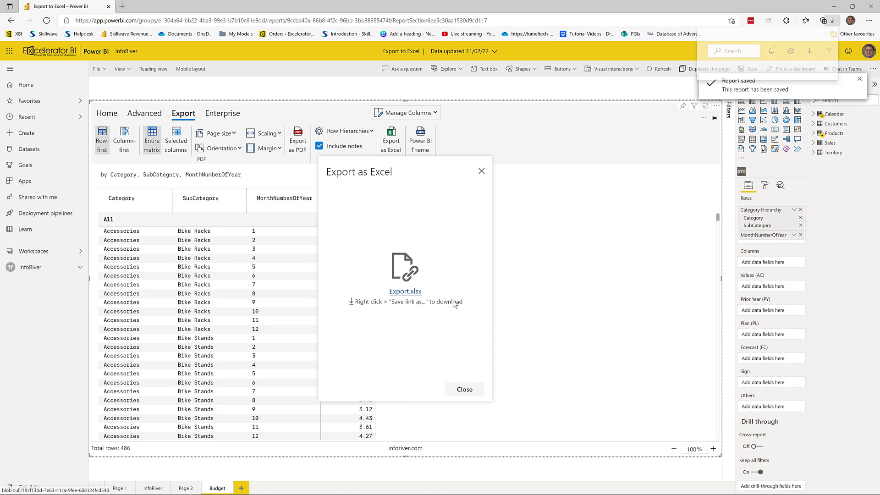
pyautogui.click(719, 56)
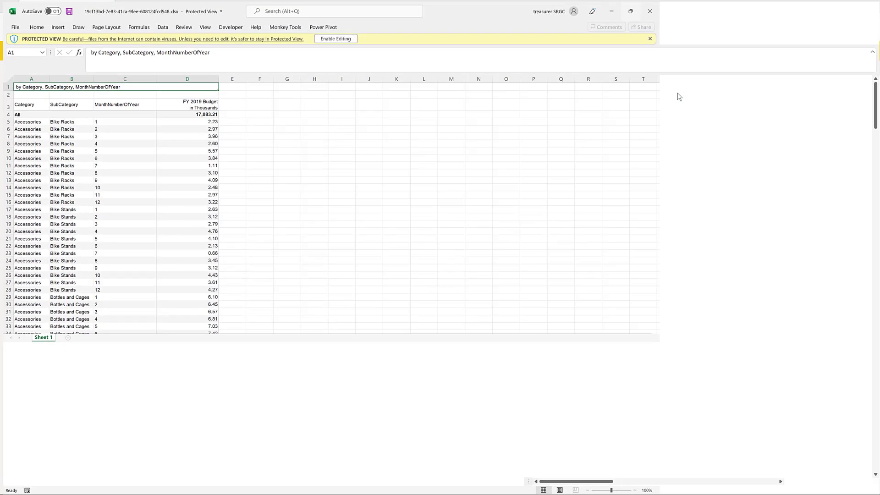
pyautogui.click(338, 38)
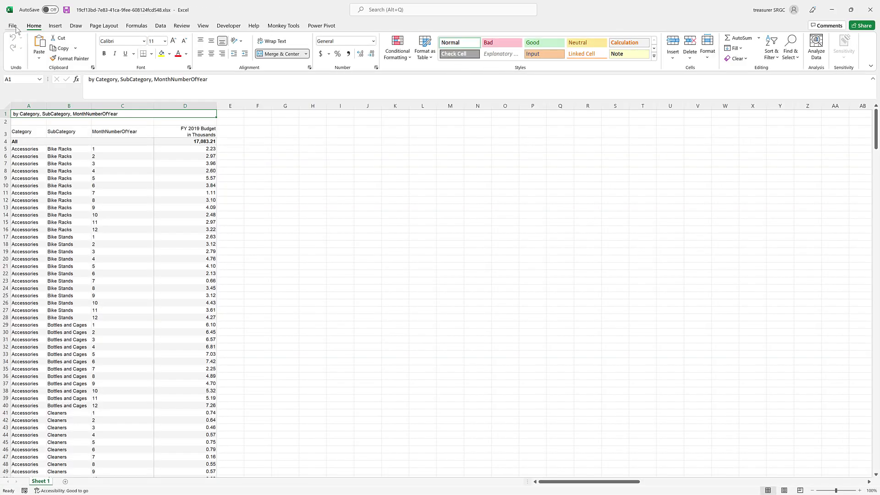
# - Save the exported workbook in Downloads as budget ver 1, then close the workbook and the export dialog
pyautogui.click(12, 26)
pyautogui.click(25, 130)
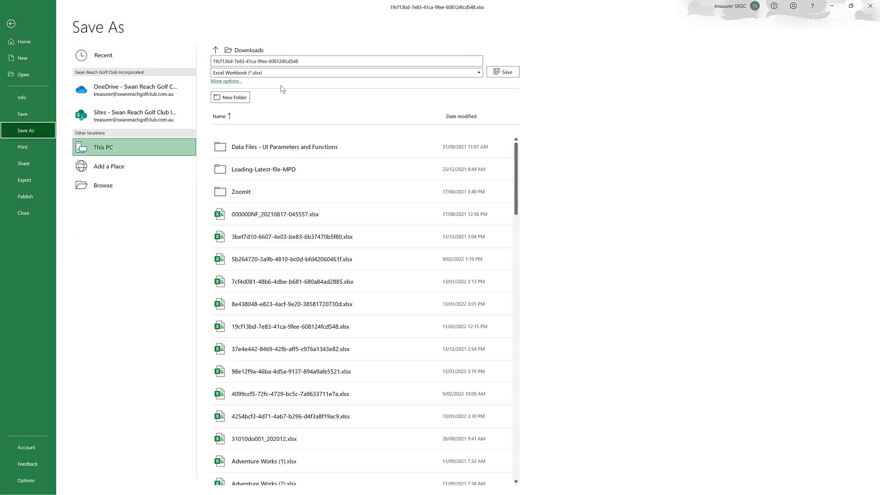
pyautogui.click(318, 59)
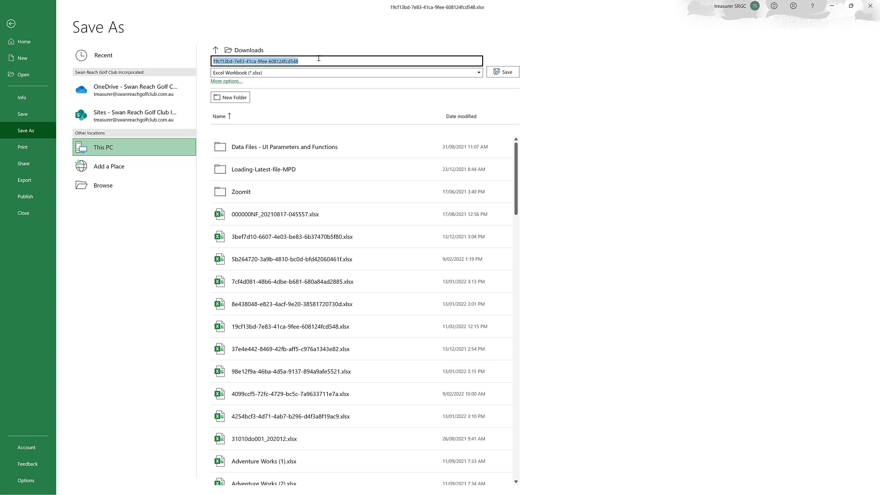
pyautogui.write('budget ver 1')
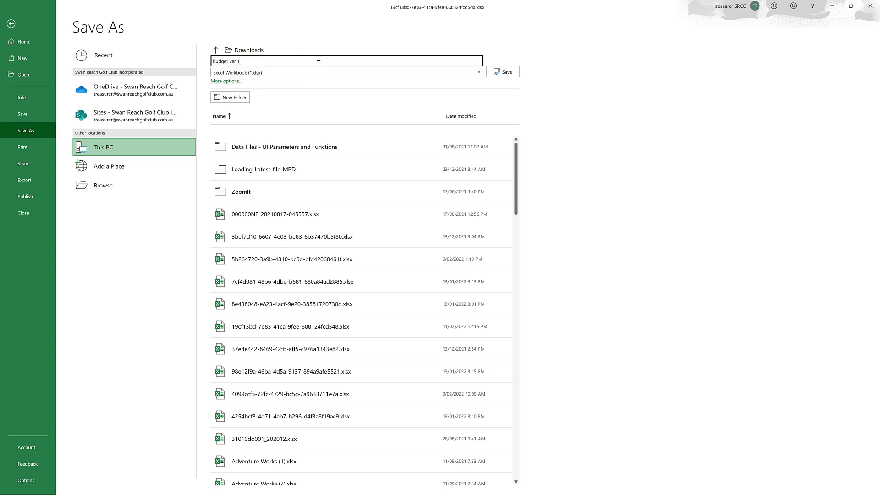
pyautogui.press('Return')
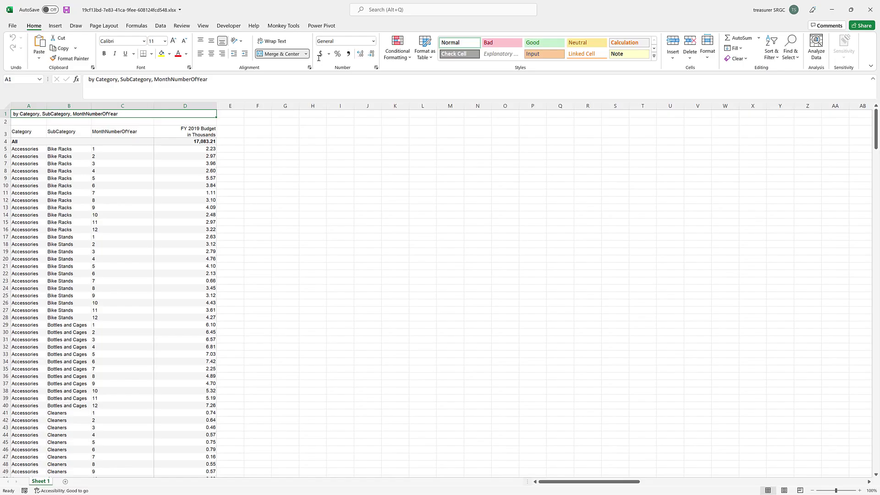
pyautogui.click(303, 154)
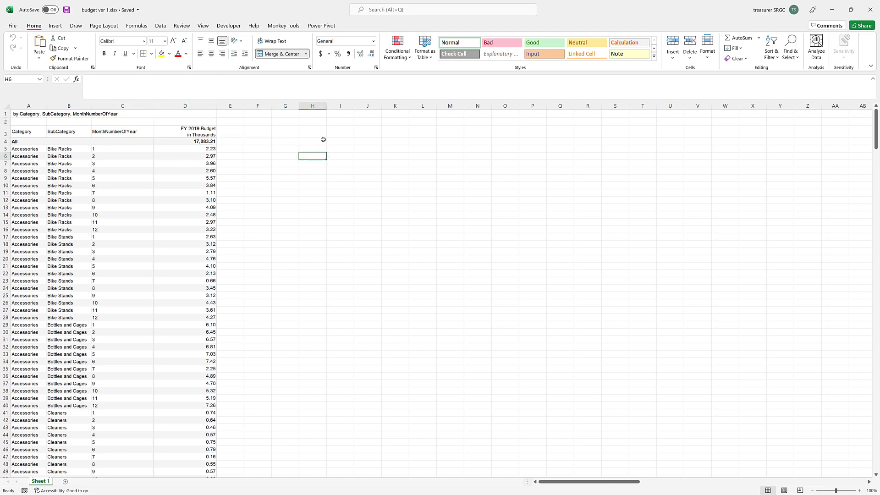
pyautogui.click(875, 10)
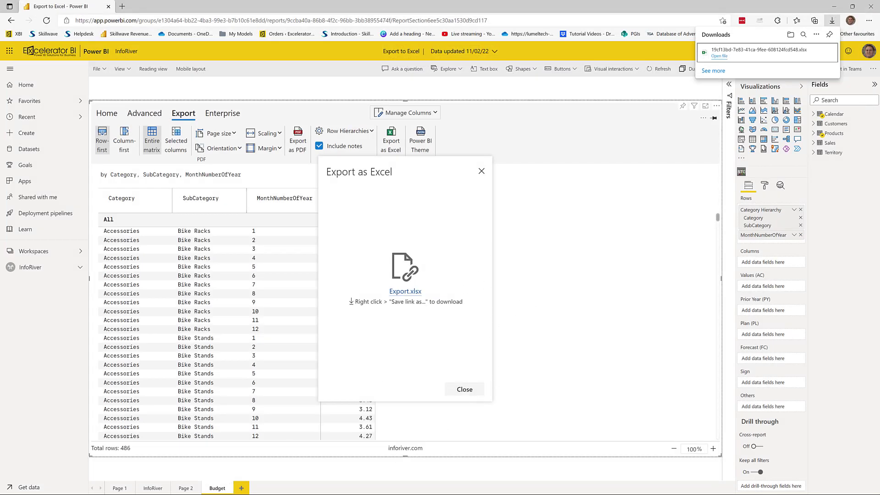
pyautogui.click(477, 388)
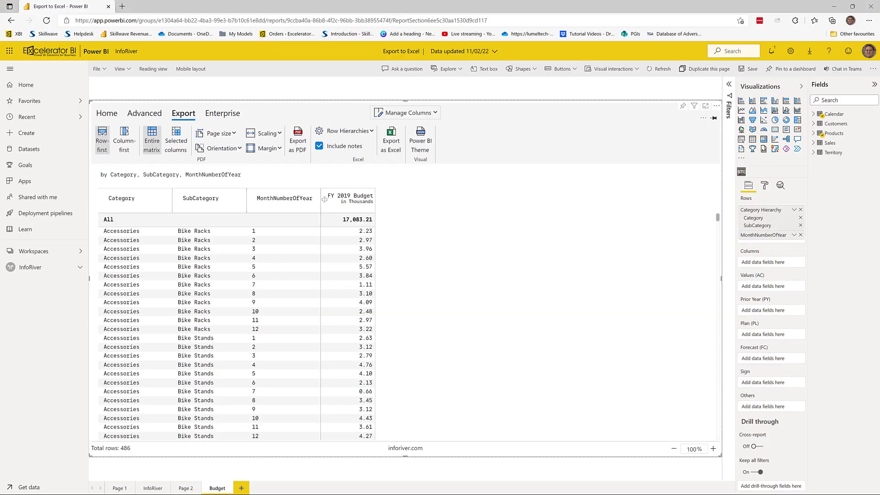
# - Download a .pbix copy of the Export to Excel report and open it in Power BI Desktop
pyautogui.click(81, 270)
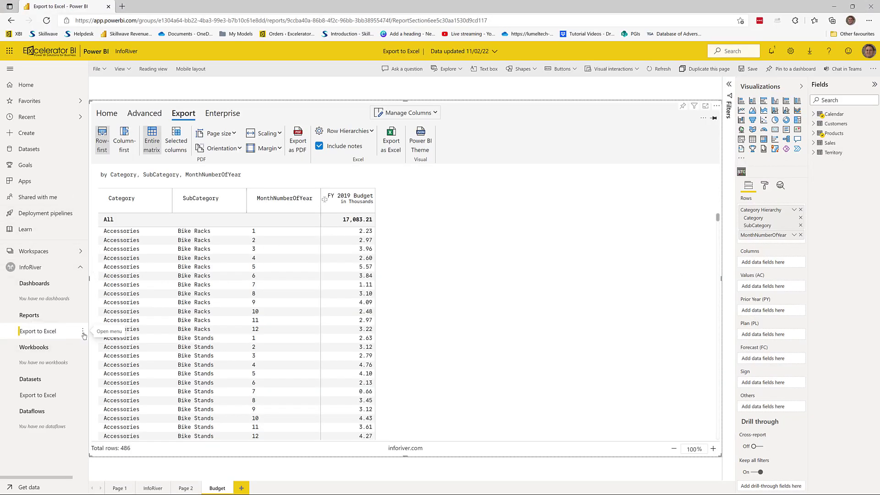
pyautogui.click(97, 69)
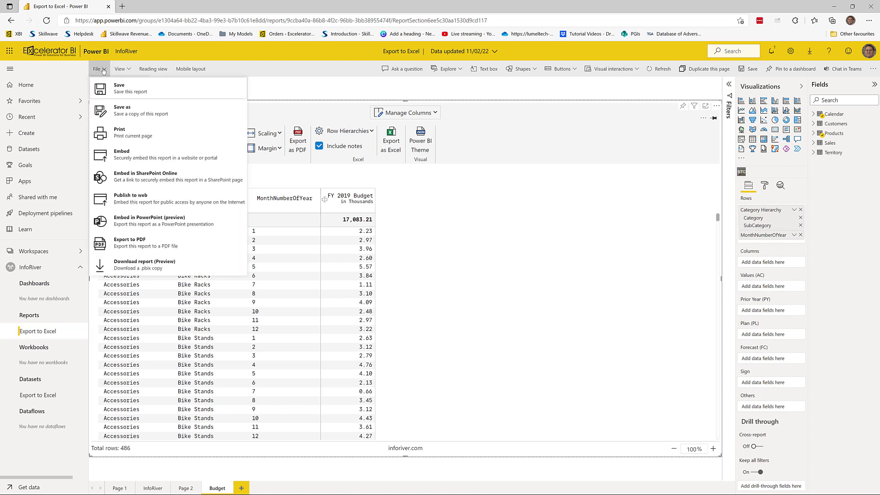
pyautogui.click(166, 269)
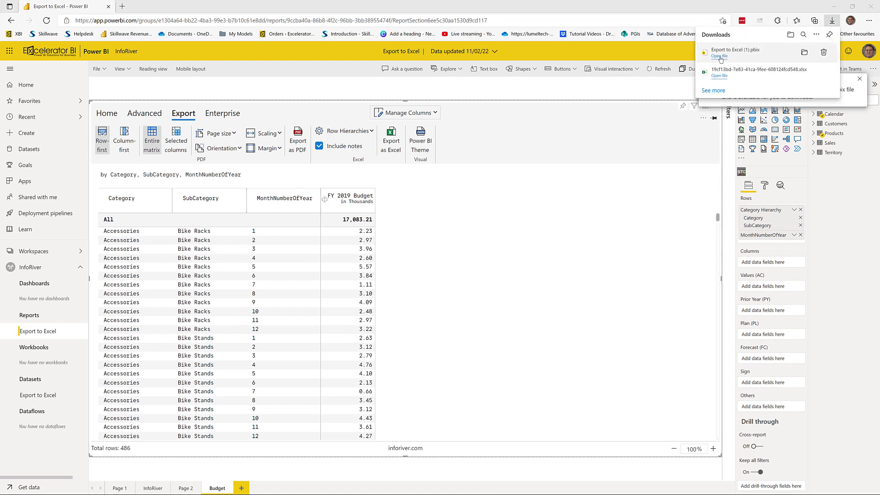
pyautogui.click(719, 56)
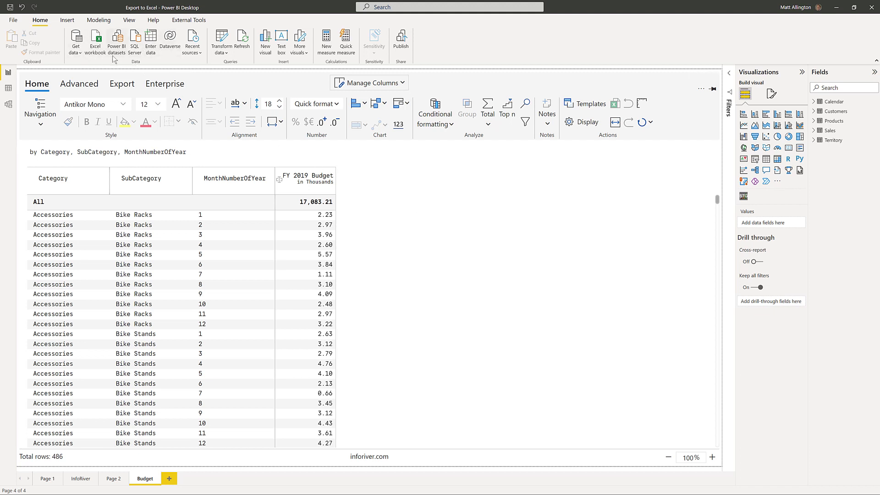
# - Get data from the Excel workbook budget ver 1.xlsx and open its Sheet 1 in the Power Query Editor
pyautogui.click(79, 55)
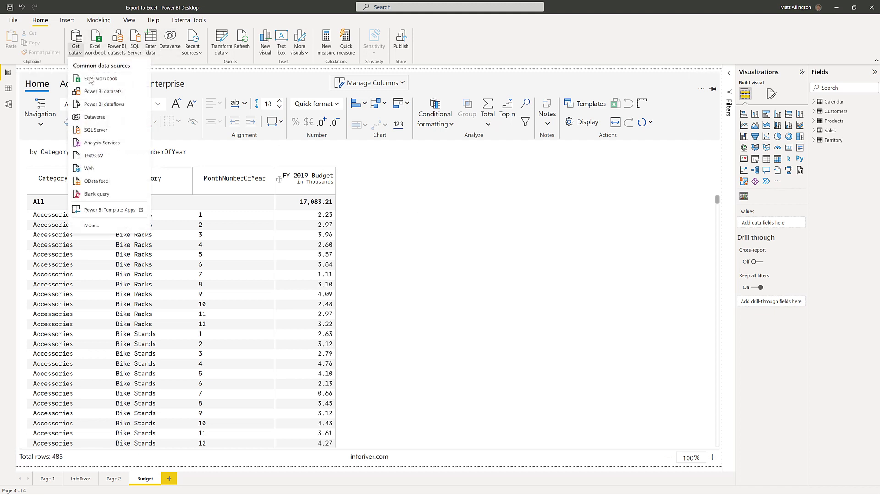
pyautogui.press('Escape')
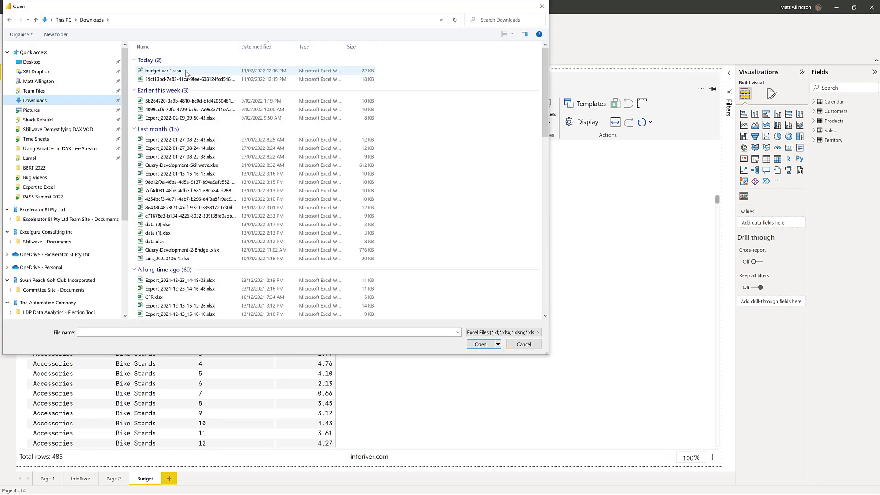
pyautogui.click(167, 74)
pyautogui.click(486, 341)
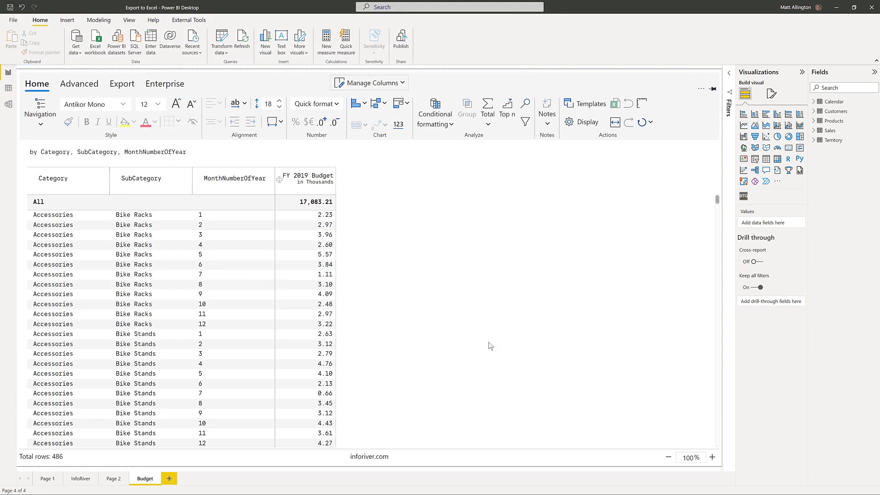
pyautogui.click(288, 173)
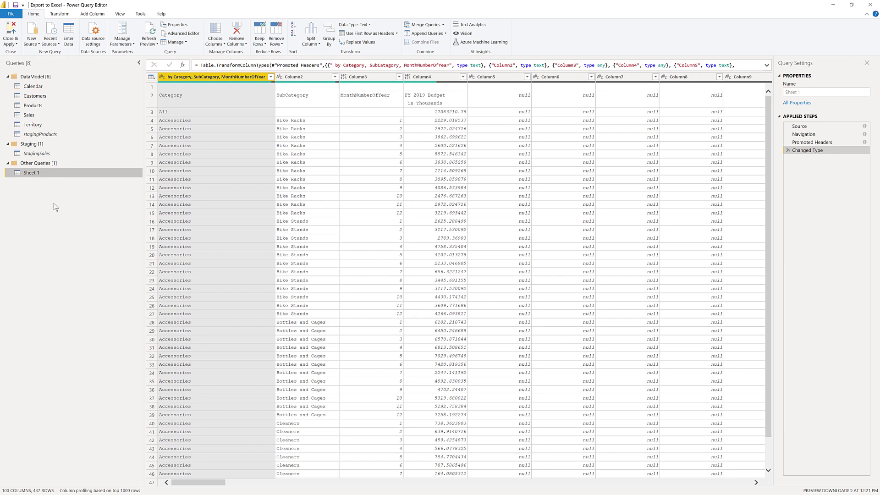
# - Rename the Sheet 1 query as Budget
pyautogui.click(801, 93)
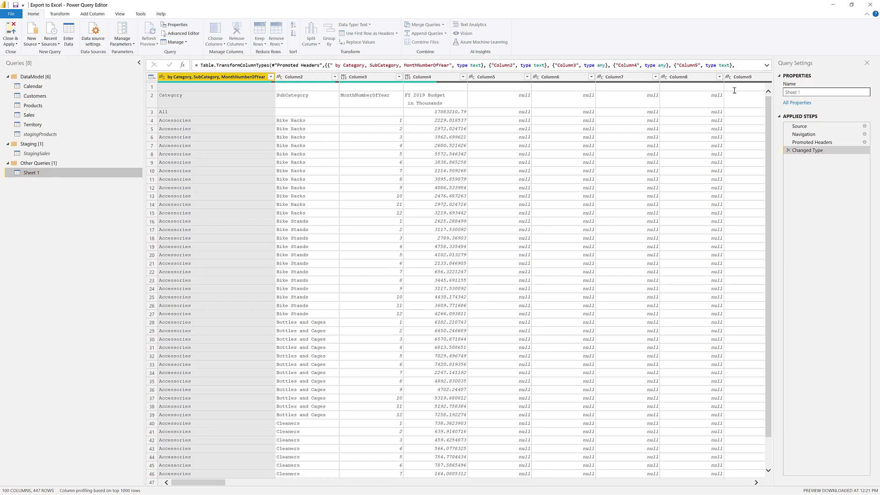
pyautogui.write('Budget')
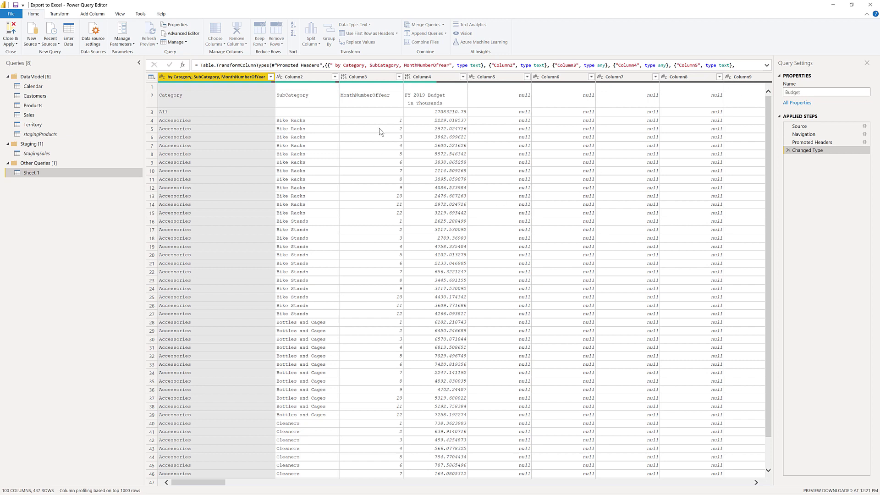
pyautogui.press('Return')
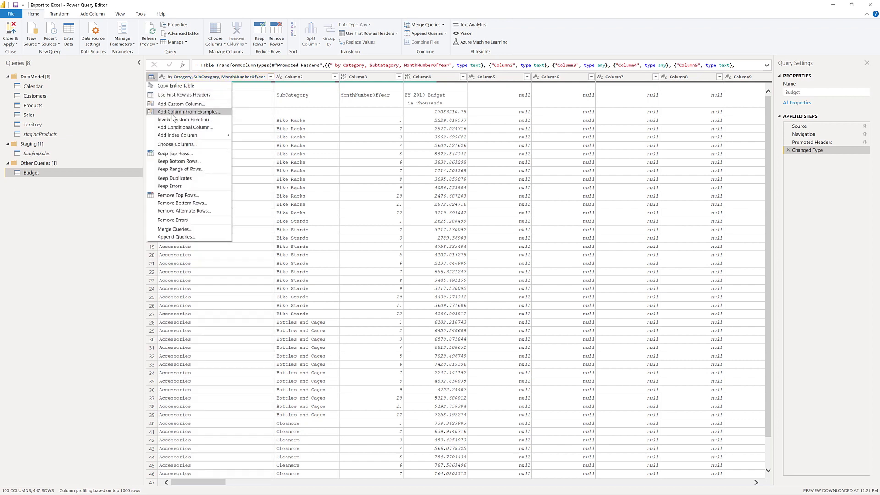
# - Remove the 1 blank top row from the Budget query and use the following row as headers
pyautogui.click(196, 195)
pyautogui.write('1')
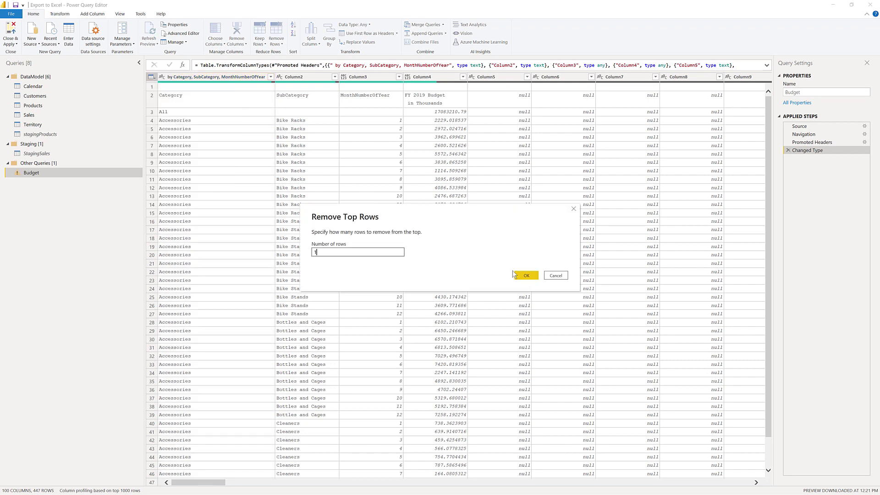
pyautogui.click(523, 274)
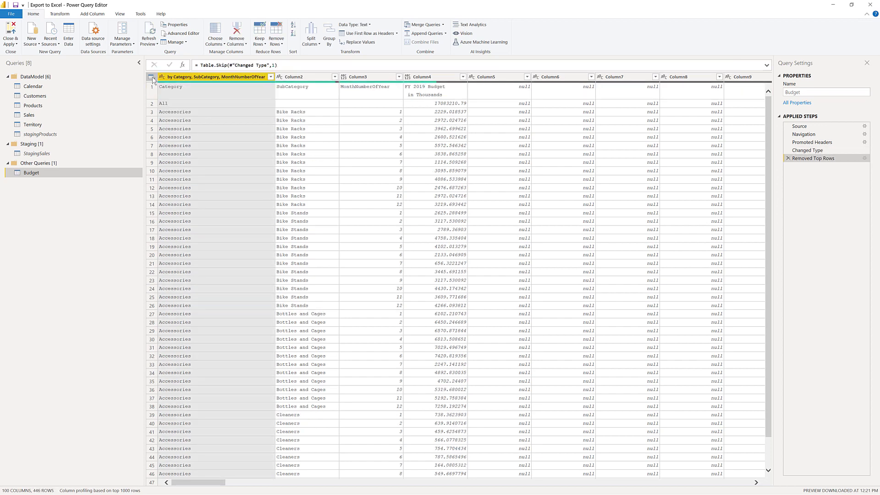
pyautogui.click(151, 77)
pyautogui.click(166, 90)
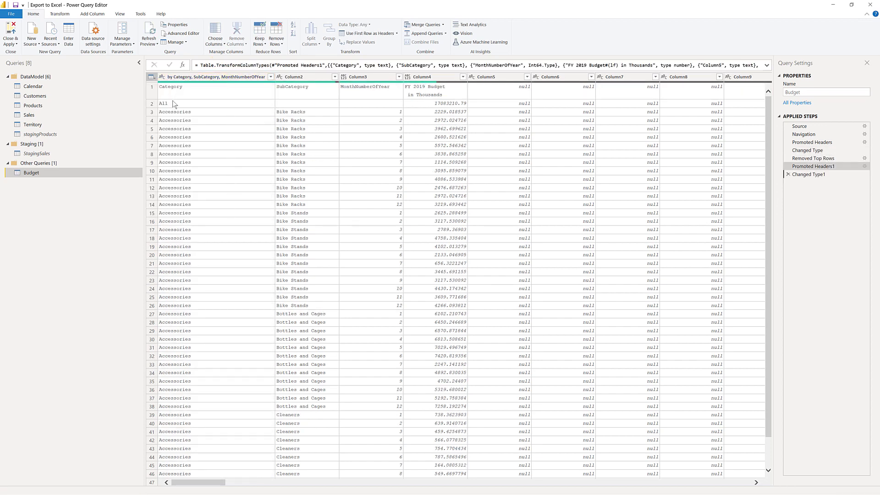
# - Remove the 1 top row holding the All total from the Budget query
pyautogui.click(152, 77)
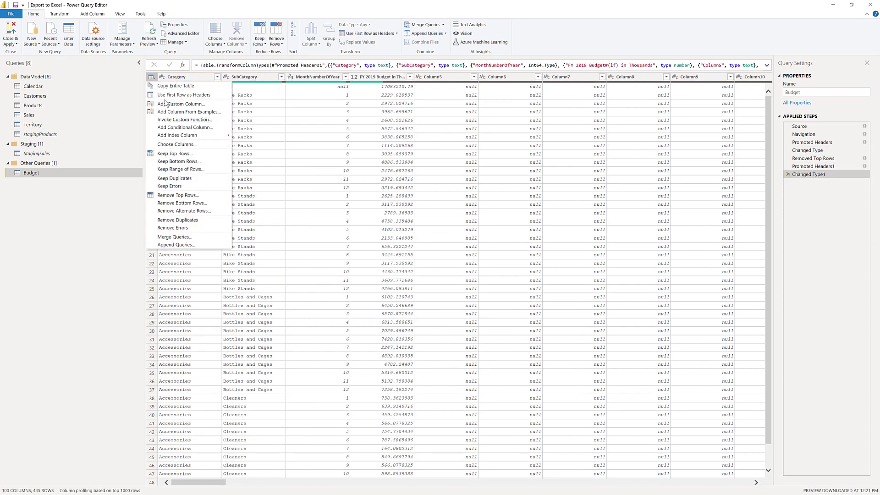
pyautogui.click(188, 195)
pyautogui.write('1')
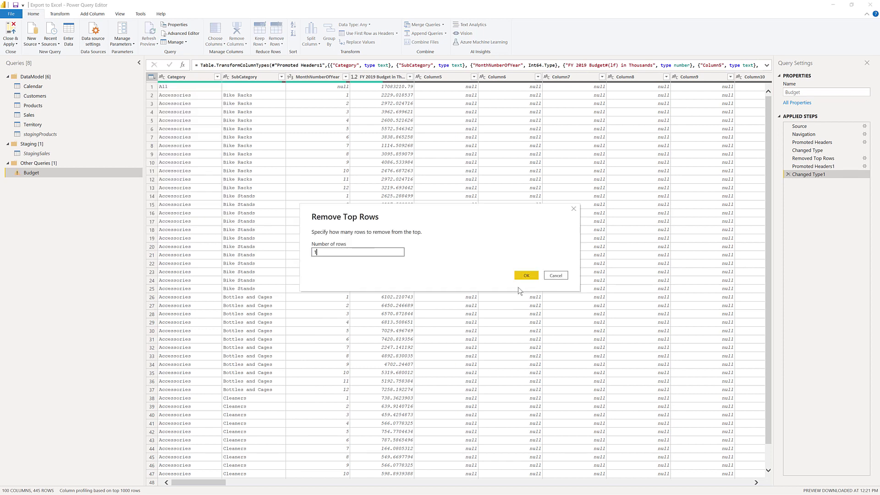
pyautogui.click(526, 276)
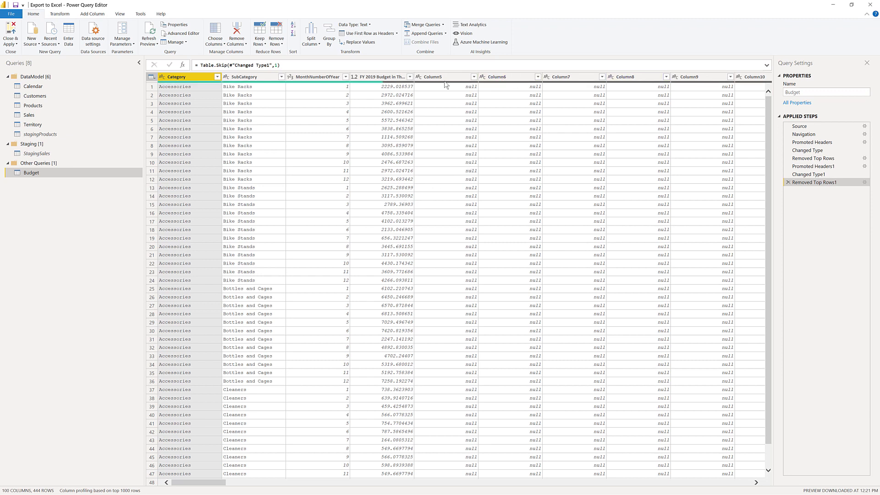
# - Keep only the Category, SubCategory, MonthNumberOfYear and FY 2019 Budget columns, removing all others, and check the remaining rows
pyautogui.keyDown('shift'); pyautogui.click(378, 78); pyautogui.keyUp('shift')
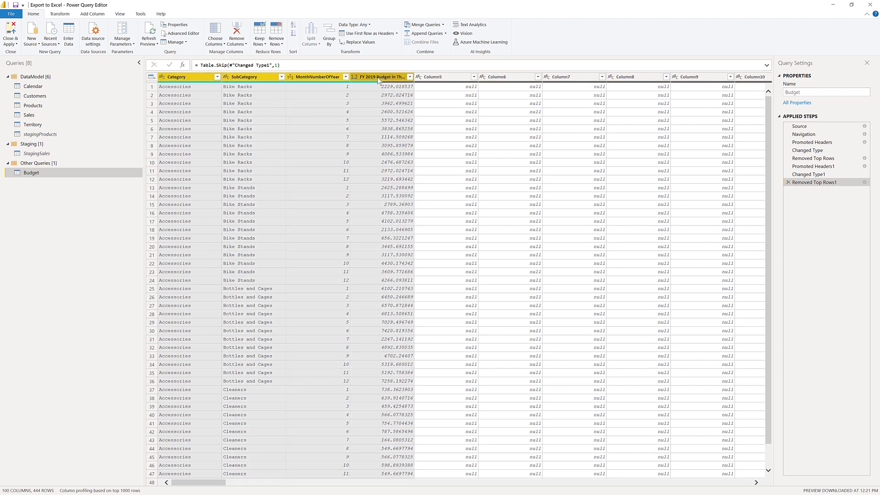
pyautogui.rightClick(377, 79)
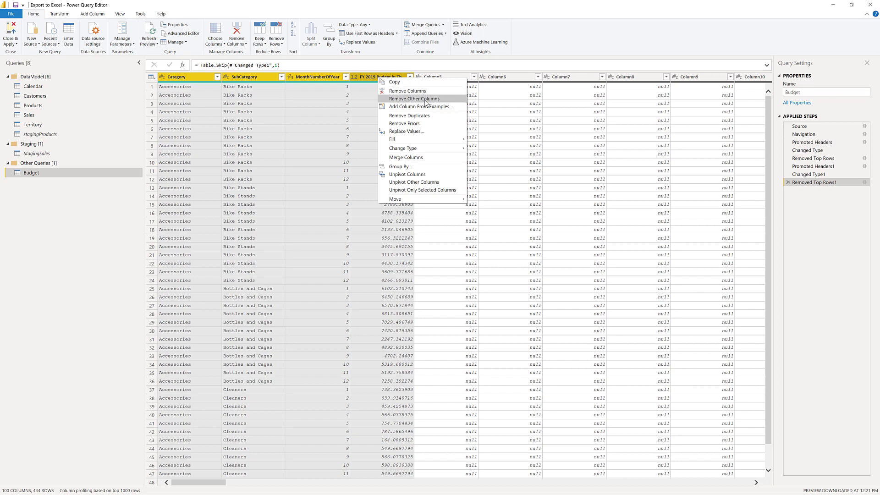
pyautogui.click(425, 100)
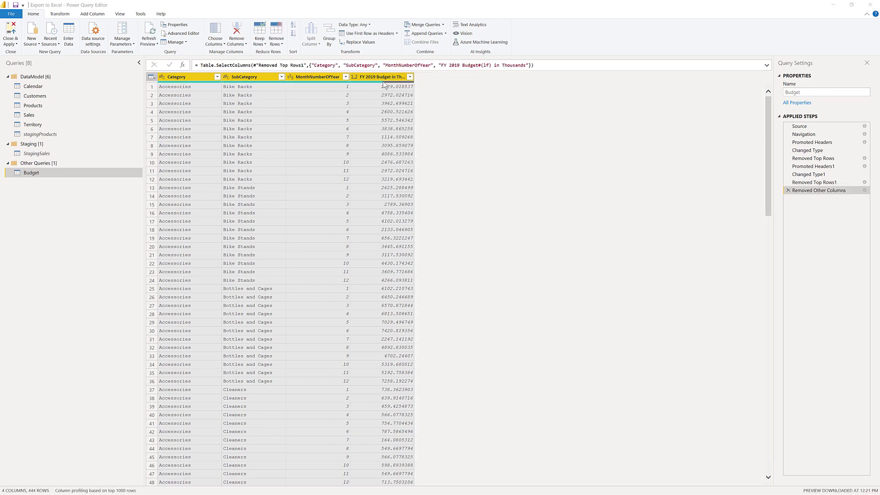
pyautogui.scroll(-20, 388, 259)
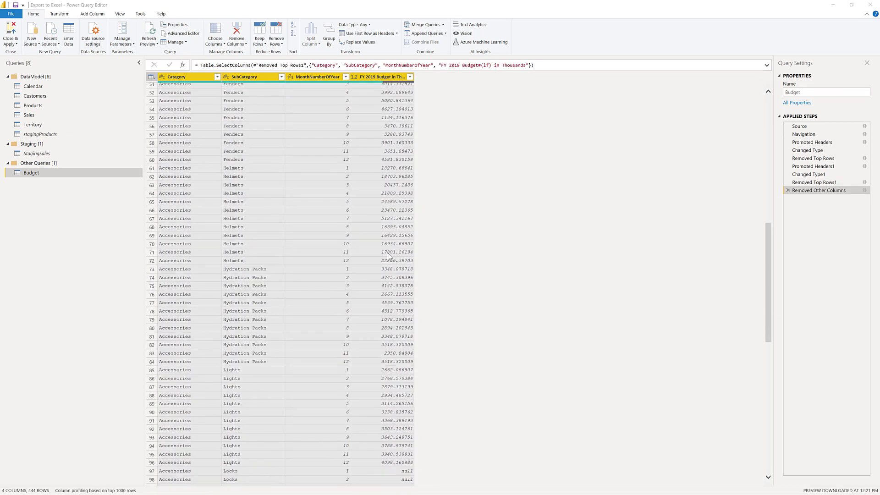
# - Filter the null values out of the Budget query's FY 2019 Budget column
pyautogui.scroll(-5, 388, 259)
pyautogui.click(401, 169)
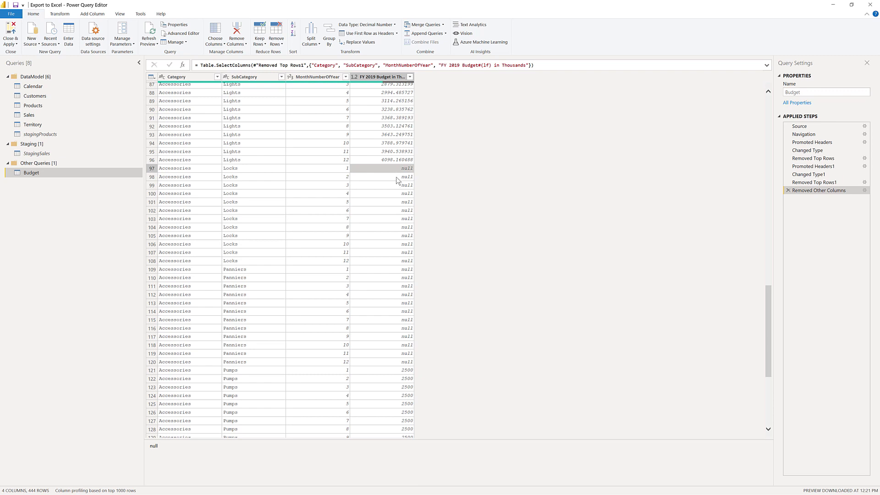
pyautogui.click(410, 76)
pyautogui.click(302, 169)
pyautogui.click(369, 306)
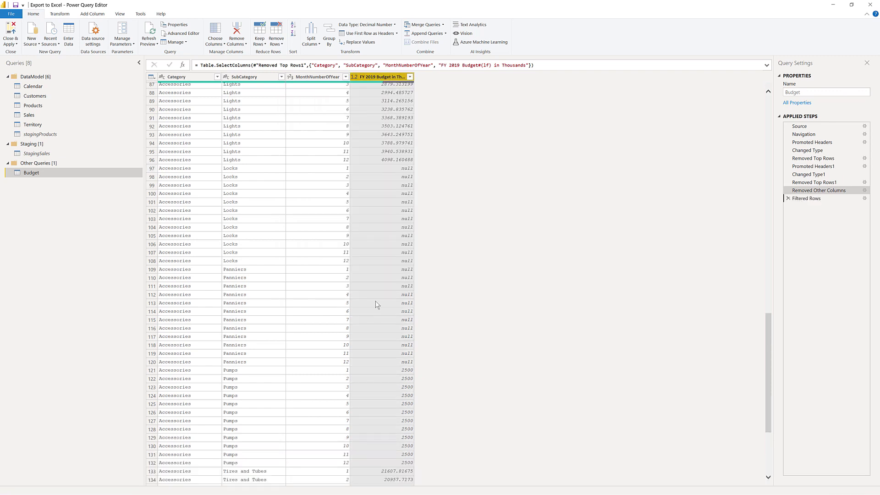
# - Rename the FY 2019 Budget in Thousands column as Budget
pyautogui.doubleClick(388, 82)
pyautogui.write('Budget')
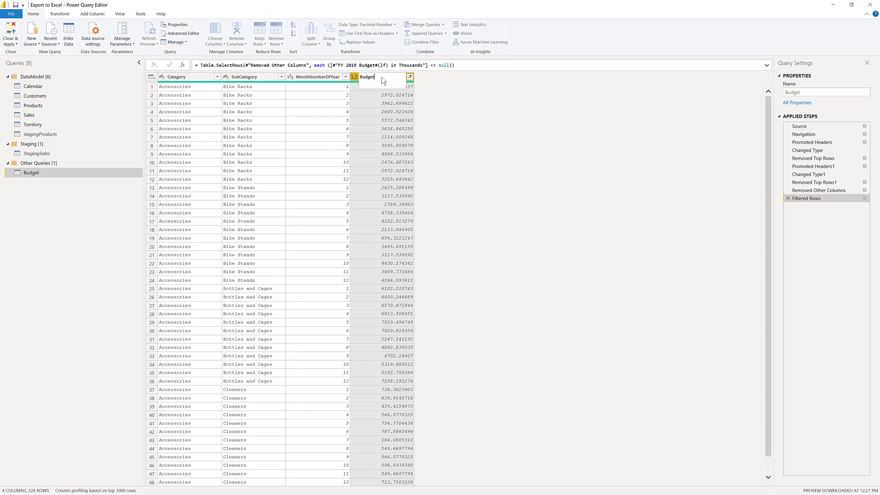
pyautogui.press('Return')
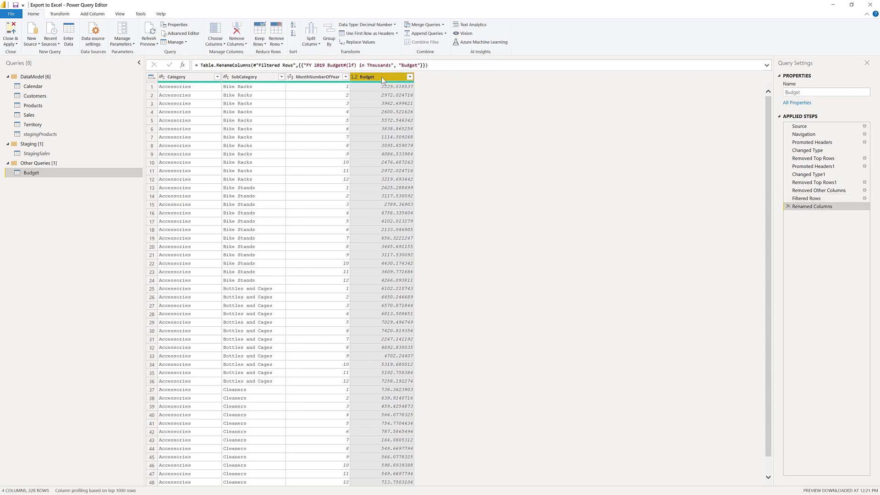
# - Multiply every value in the Budget column by 1000 to convert it from thousands
pyautogui.click(60, 14)
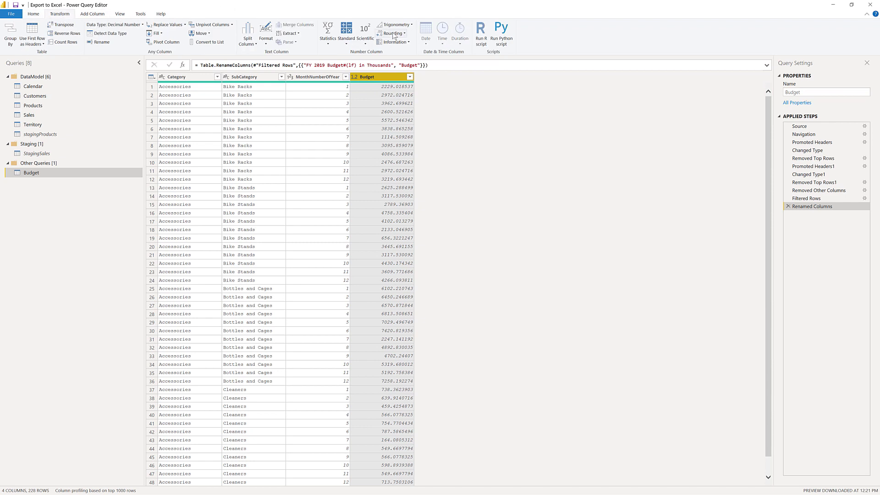
pyautogui.click(346, 36)
pyautogui.click(326, 61)
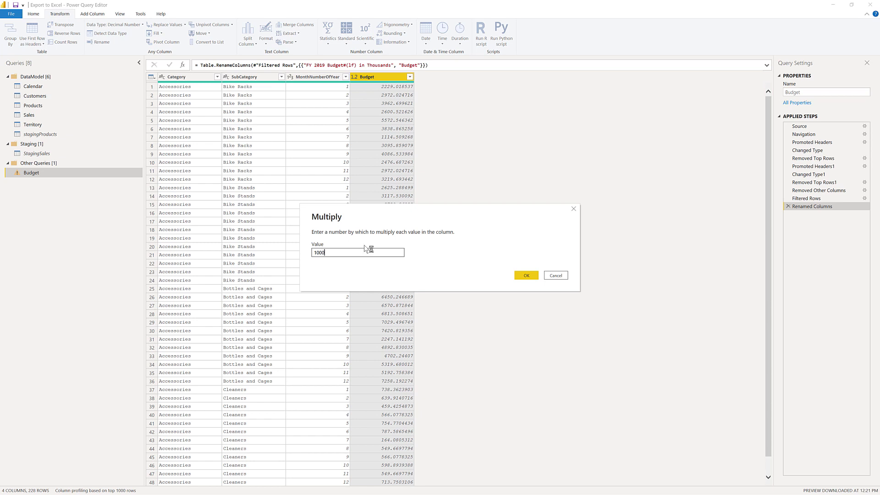
pyautogui.click(526, 275)
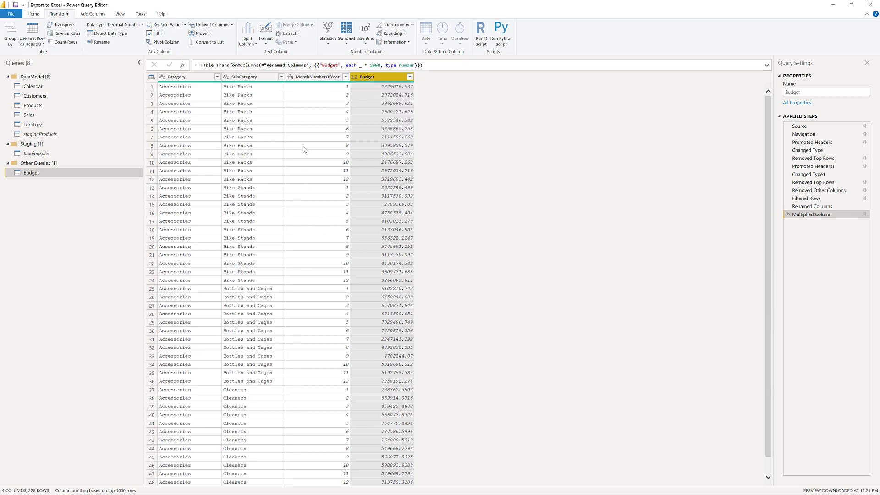
# - Examine the format of the FiscalPeriod column in the Calendar query and return to the Budget query
pyautogui.click(319, 78)
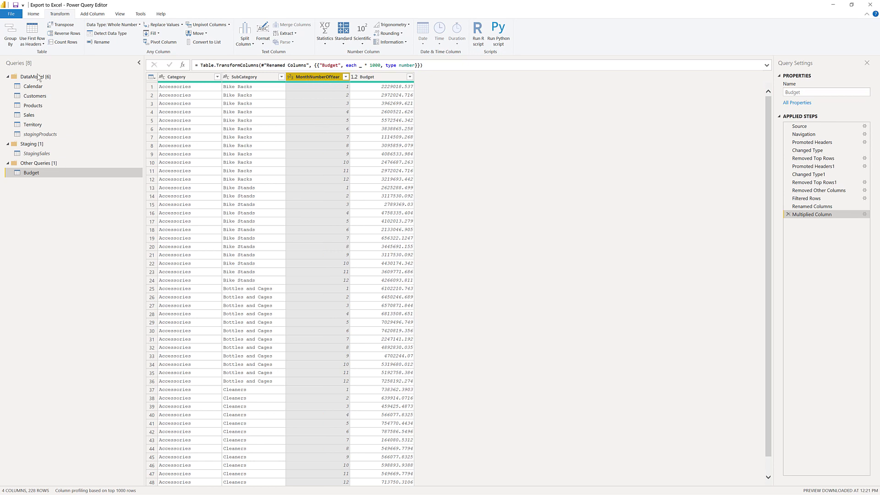
pyautogui.click(43, 89)
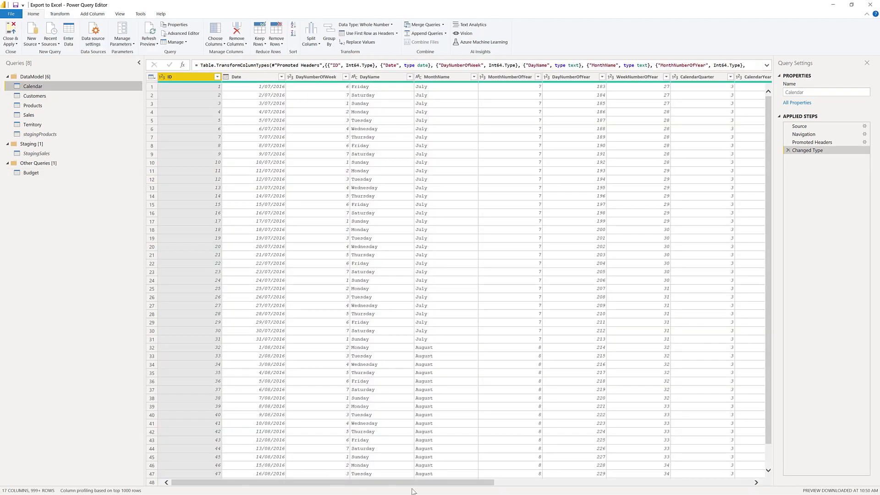
pyautogui.moveTo(412, 484); pyautogui.dragTo(670, 484)
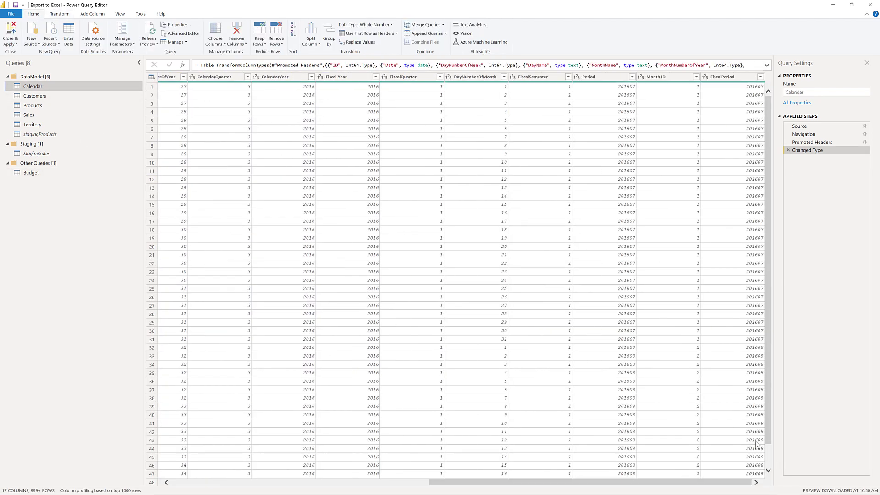
pyautogui.click(730, 77)
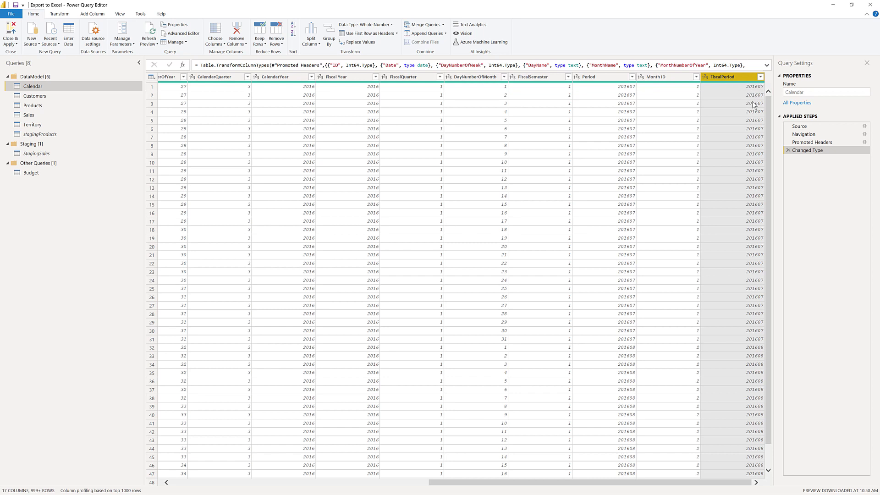
pyautogui.click(44, 174)
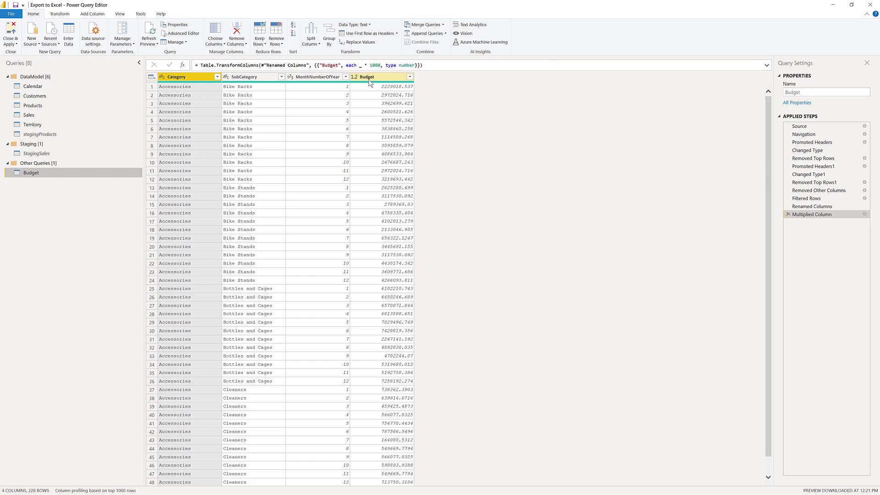
# - Add a custom column named FiscalPeriod with the formula 201900+[MonthNumberOfYear] to the Budget query, as Whole Number type
pyautogui.click(317, 77)
pyautogui.click(92, 14)
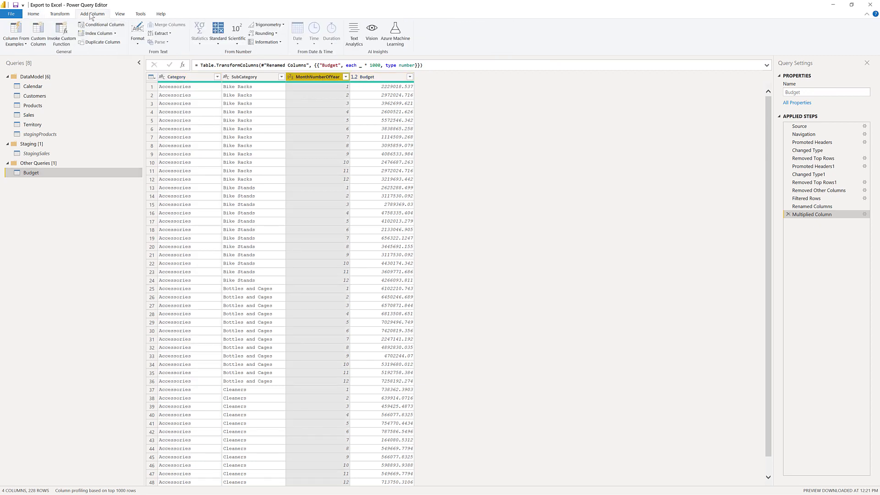
pyautogui.click(38, 33)
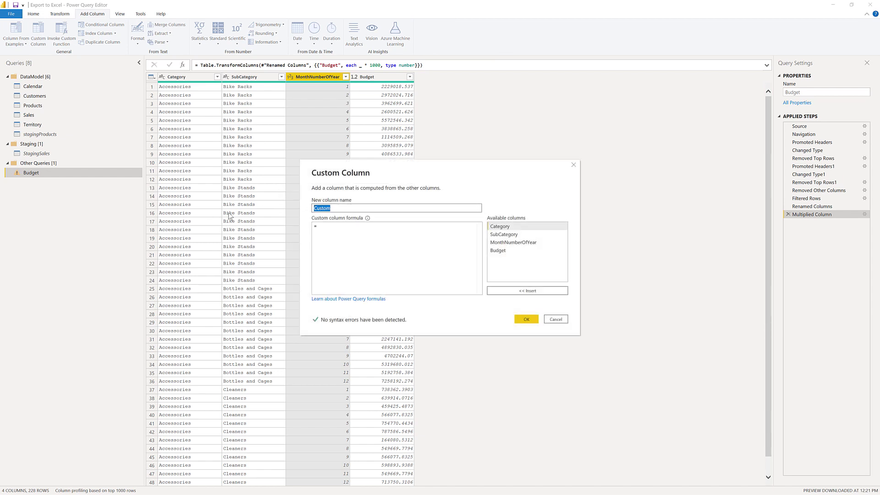
pyautogui.write('FiscalPeriod')
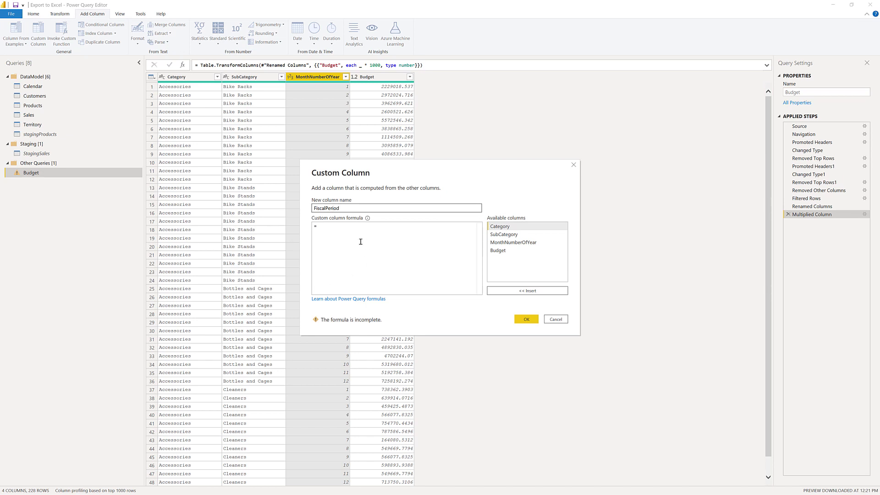
pyautogui.click(360, 241)
pyautogui.write('2019')
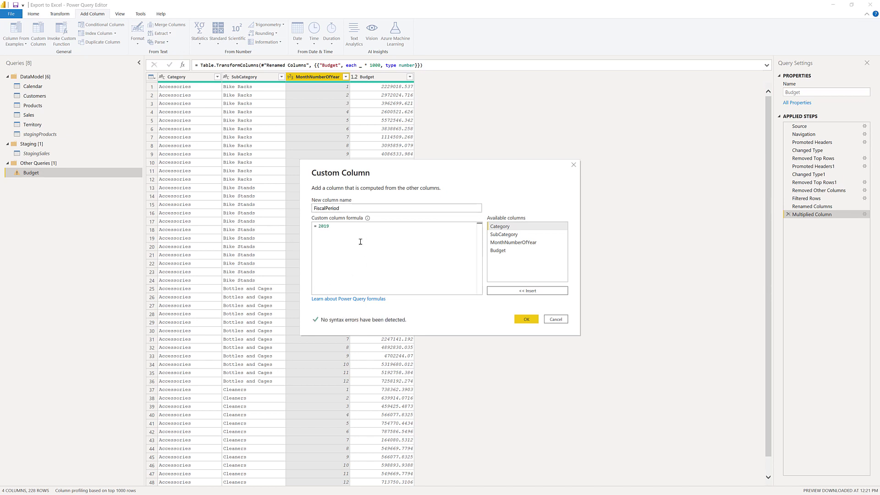
pyautogui.write('00+')
pyautogui.doubleClick(513, 242)
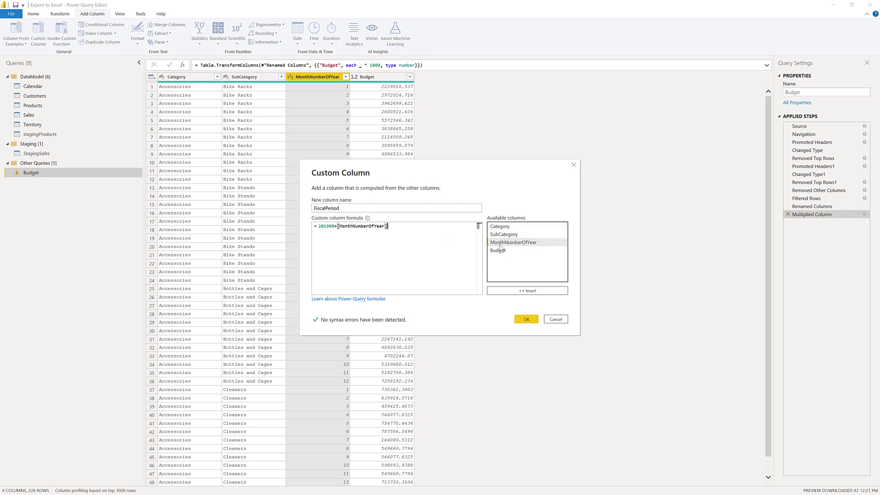
pyautogui.click(527, 320)
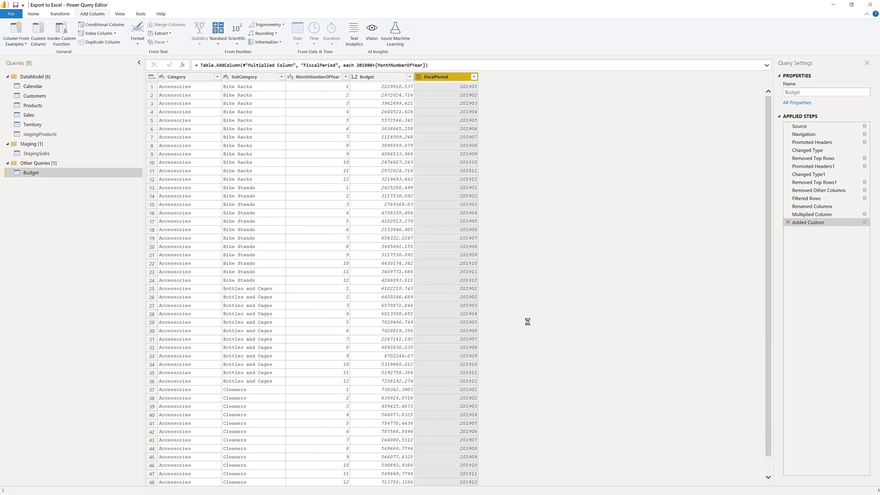
pyautogui.click(418, 77)
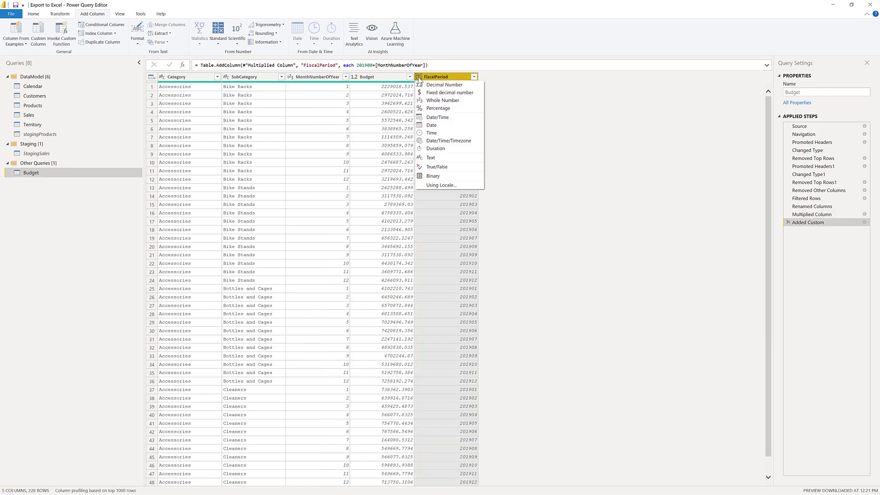
pyautogui.click(416, 98)
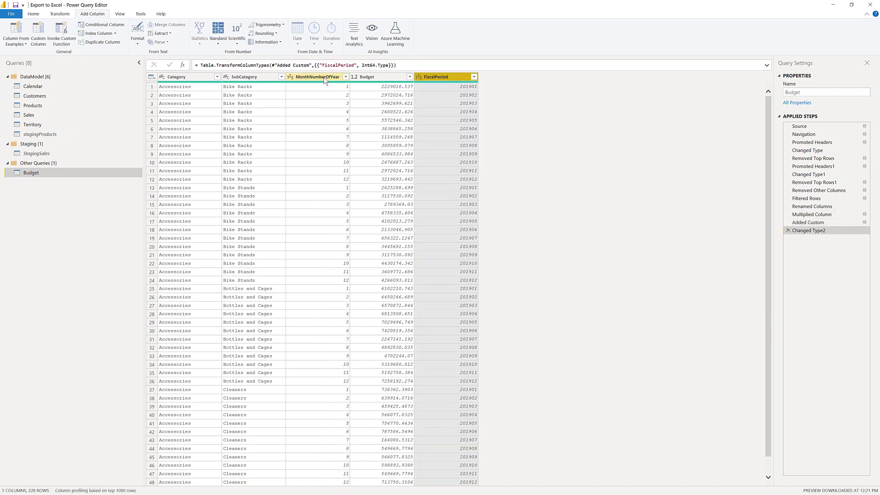
# - Remove the Category and MonthNumberOfYear columns from the Budget query and place FiscalPeriod between SubCategory and Budget
pyautogui.click(325, 78)
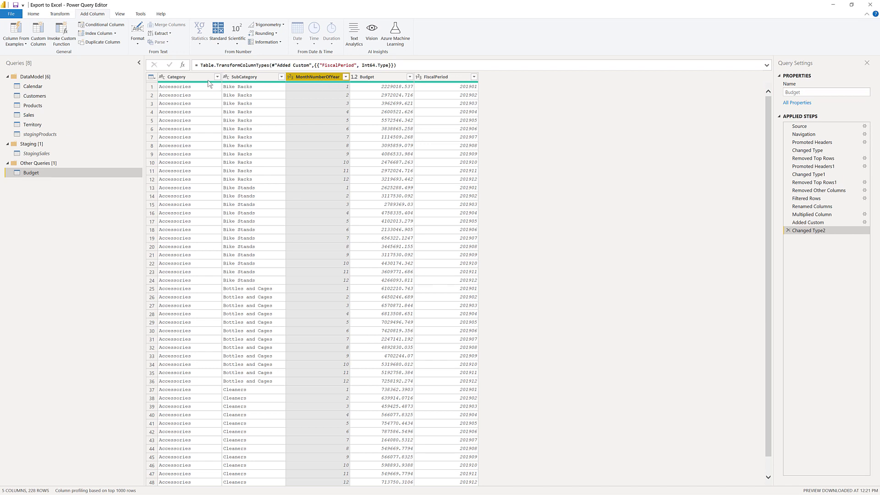
pyautogui.keyDown('ctrl'); pyautogui.click(186, 77); pyautogui.keyUp('ctrl')
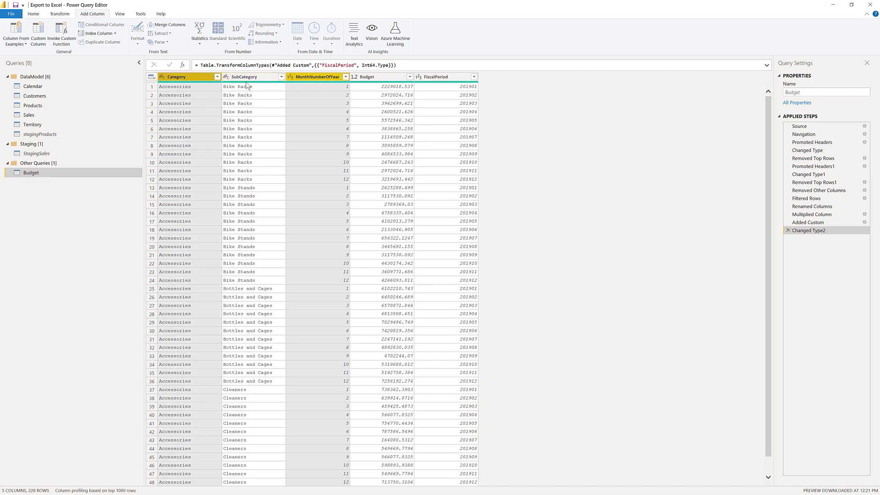
pyautogui.rightClick(205, 81)
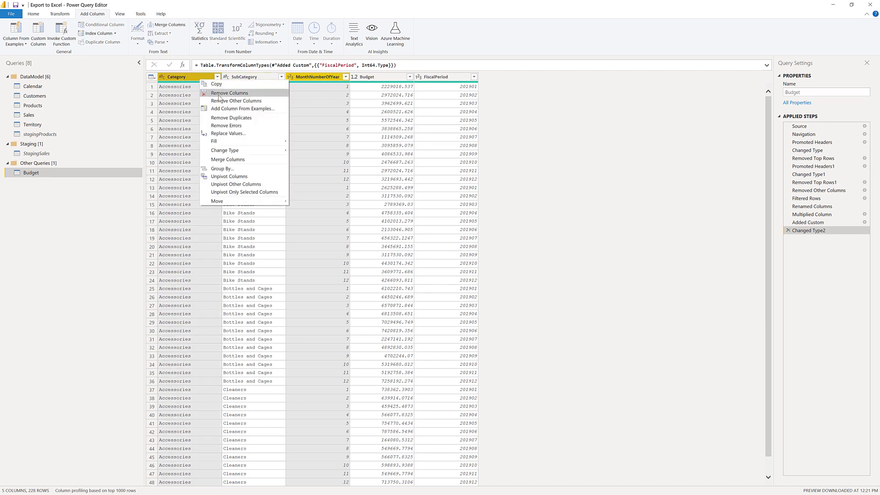
pyautogui.click(220, 93)
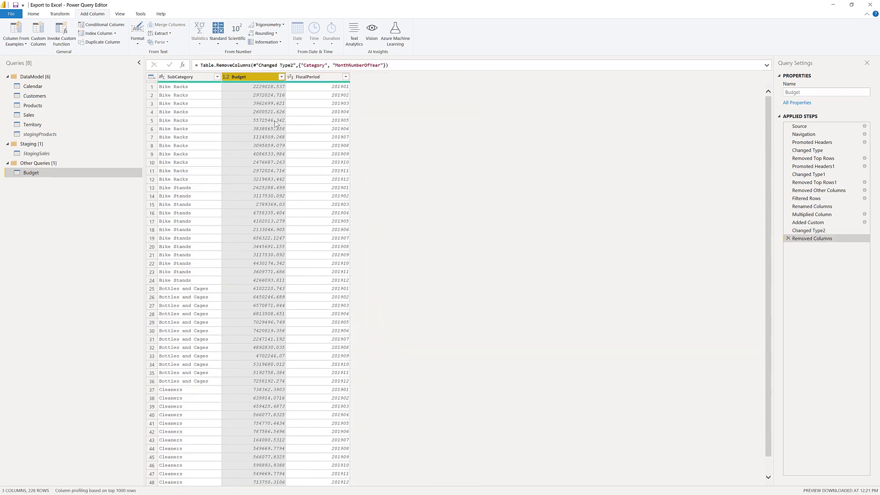
pyautogui.moveTo(321, 77); pyautogui.dragTo(250, 85)
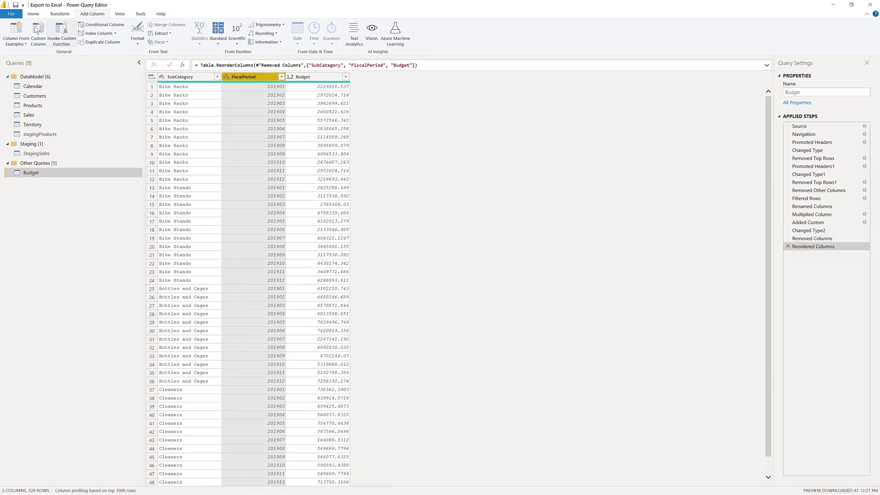
# - Apply the query changes to the data model and place the Budget table beside the Sales table in the model diagram
pyautogui.click(11, 14)
pyautogui.press('Escape')
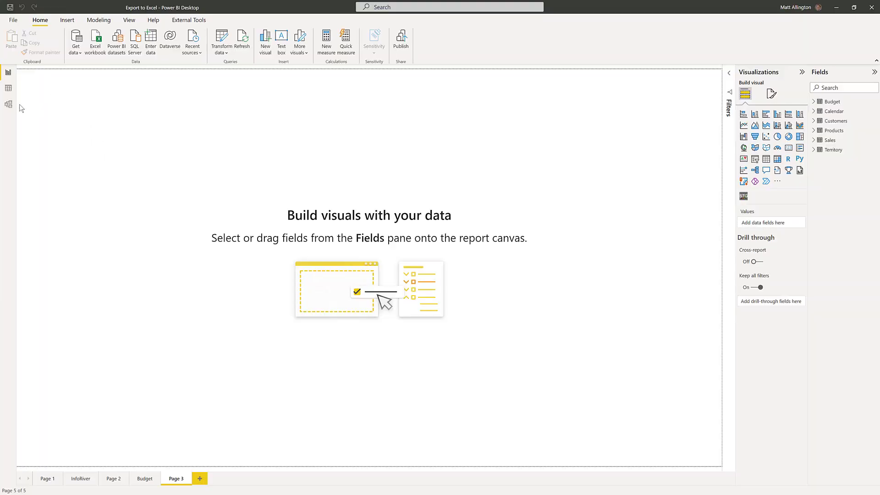
pyautogui.click(9, 105)
pyautogui.moveTo(490, 98); pyautogui.dragTo(245, 244)
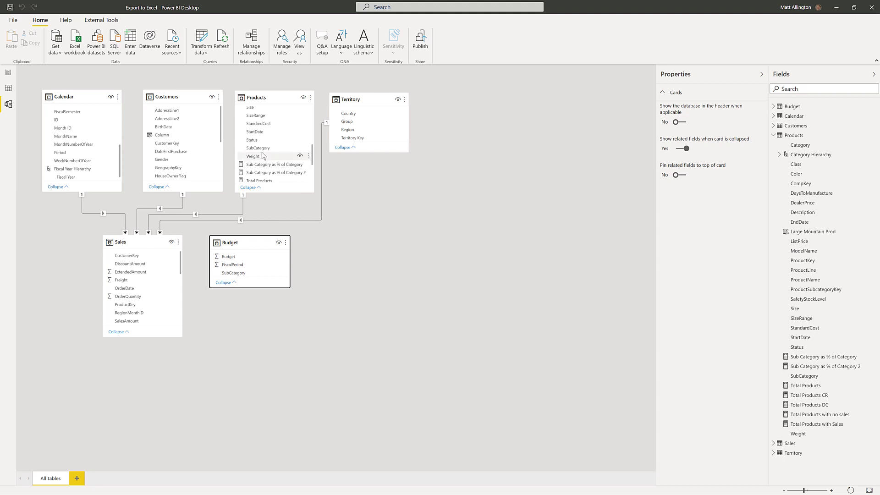
# - Create a many-to-many relationship between the SubCategory columns of Budget and Products, with single cross filter direction so Products filters Budget
pyautogui.moveTo(244, 276); pyautogui.dragTo(270, 150)
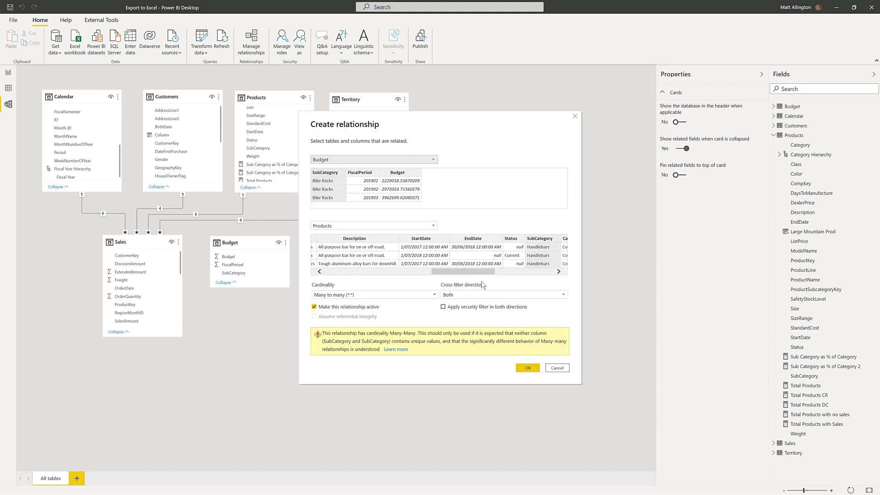
pyautogui.click(474, 294)
pyautogui.click(471, 304)
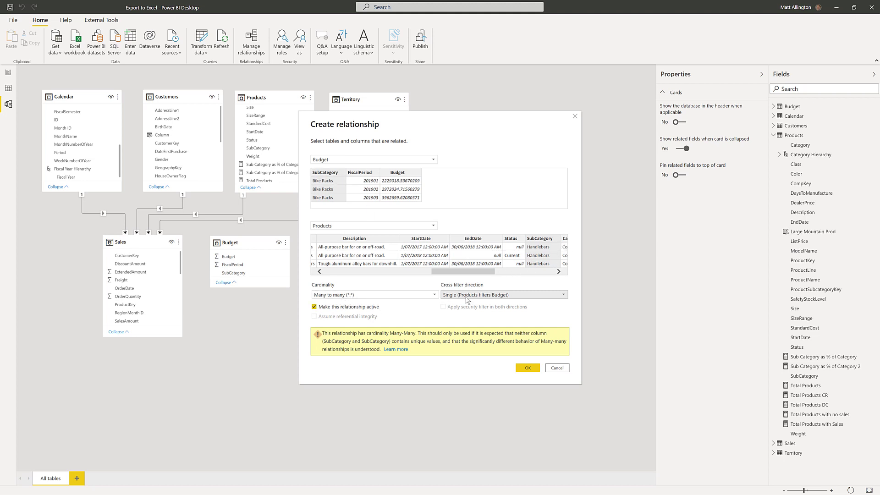
pyautogui.click(523, 369)
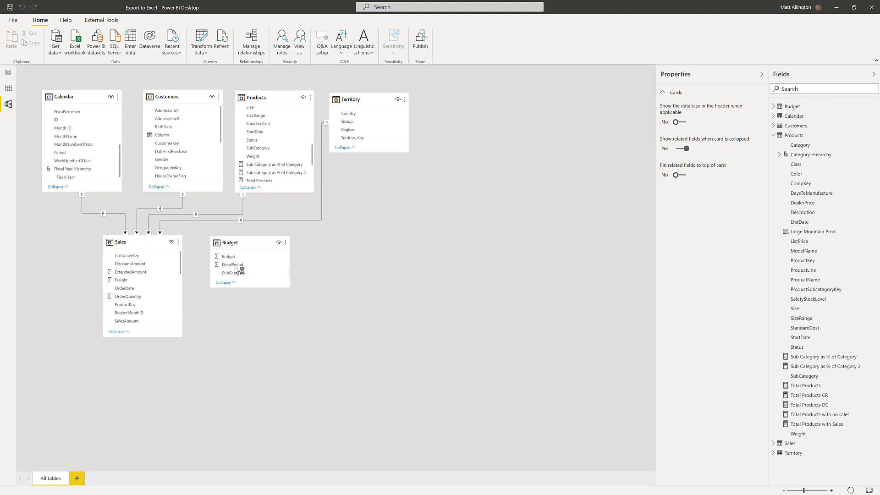
# - Create an active many-to-many relationship between the FiscalPeriod columns of Calendar and Budget, with Calendar filtering Budget in a single direction
pyautogui.scroll(3, 94, 172)
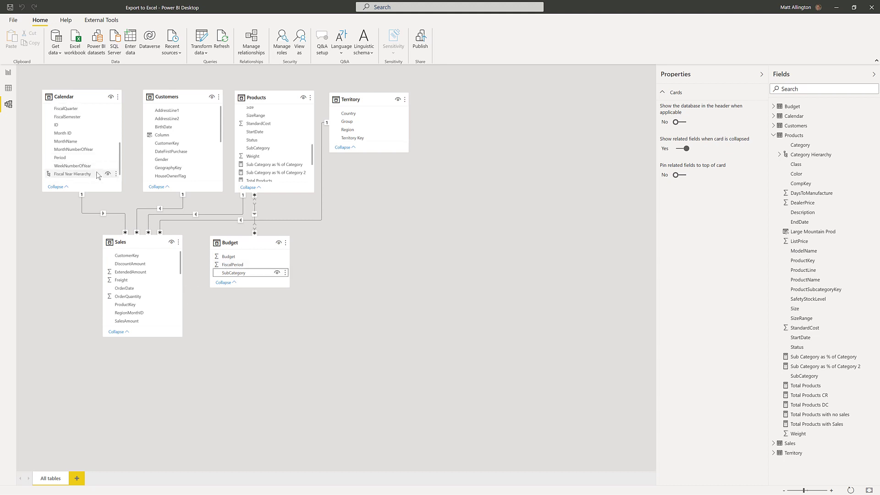
pyautogui.moveTo(67, 143); pyautogui.dragTo(247, 265)
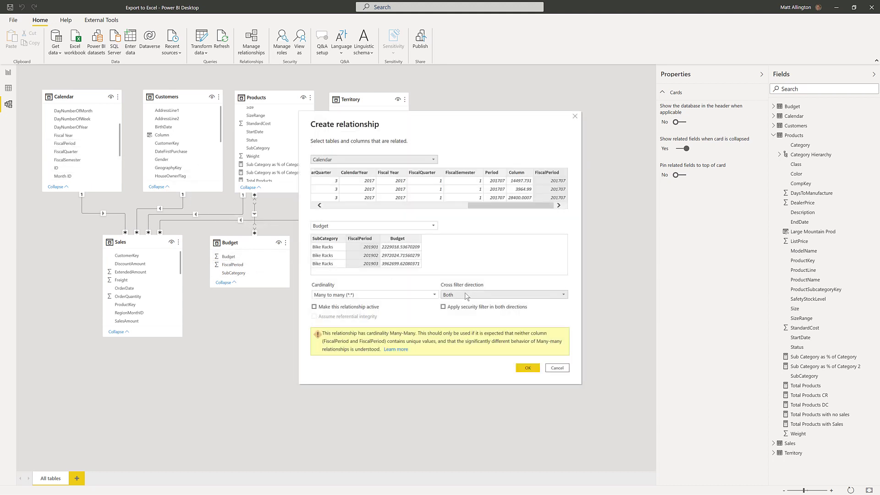
pyautogui.click(465, 296)
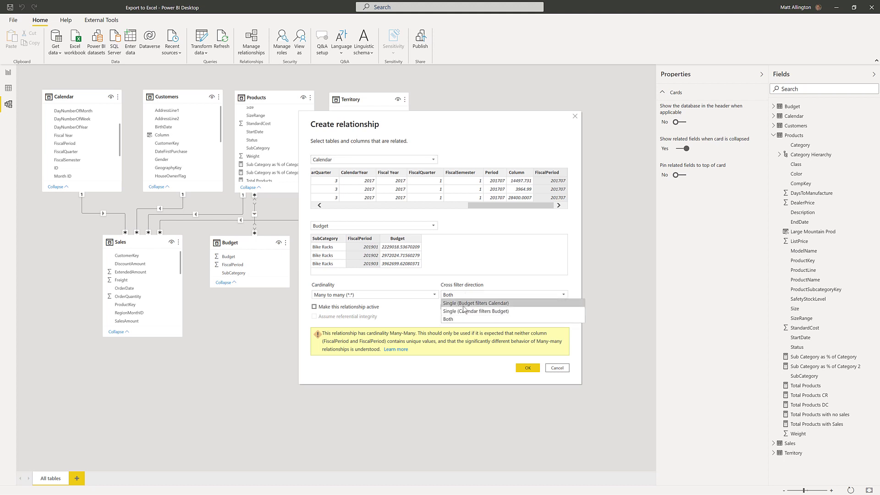
pyautogui.click(464, 309)
pyautogui.click(338, 307)
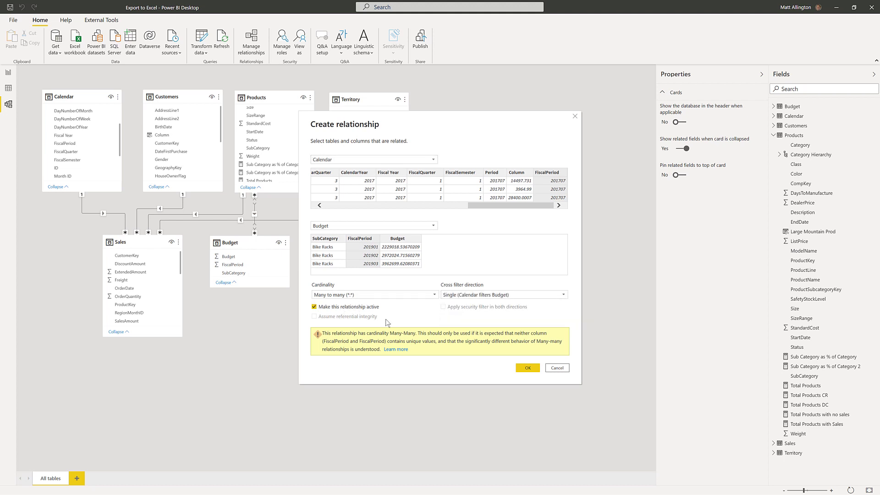
pyautogui.click(527, 368)
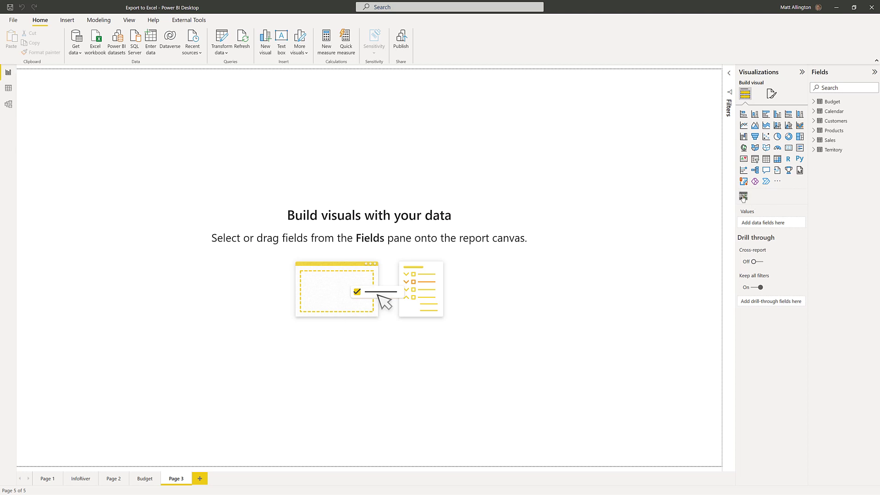
# - Insert an Inforiver visual covering most of Page 3 and add the Products Category Hierarchy as its rows
pyautogui.click(744, 196)
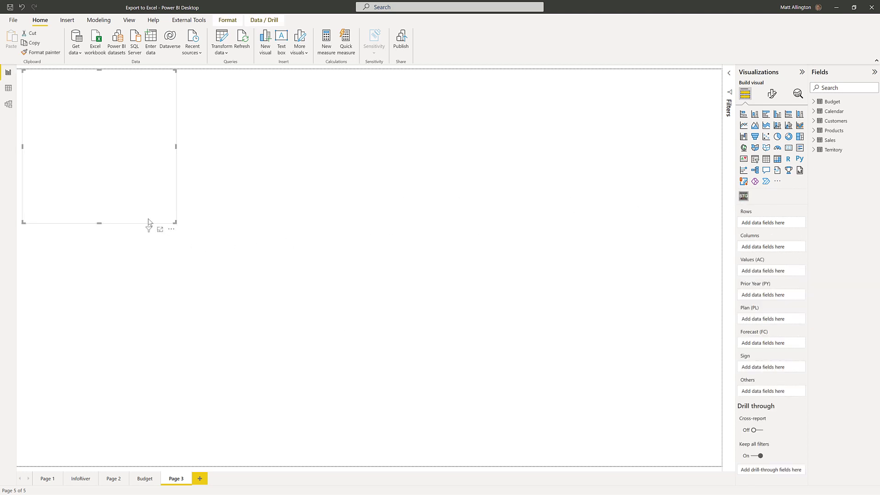
pyautogui.moveTo(174, 223); pyautogui.dragTo(693, 451)
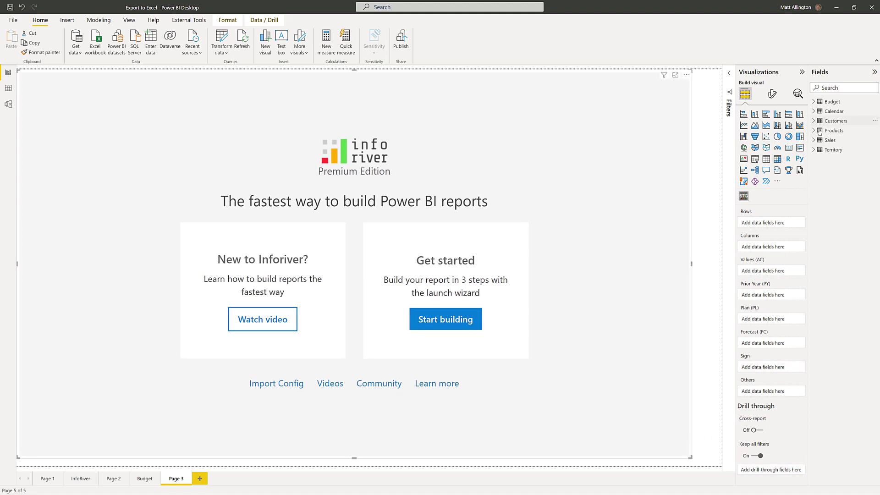
pyautogui.click(814, 131)
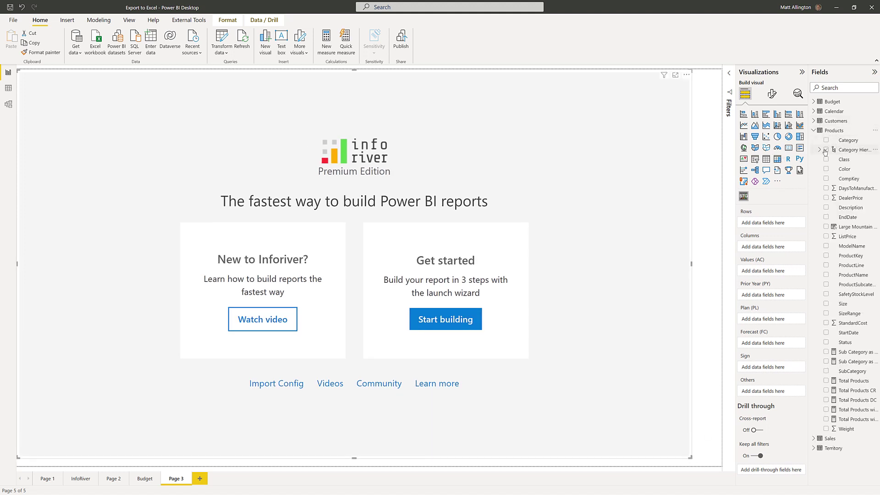
pyautogui.click(825, 150)
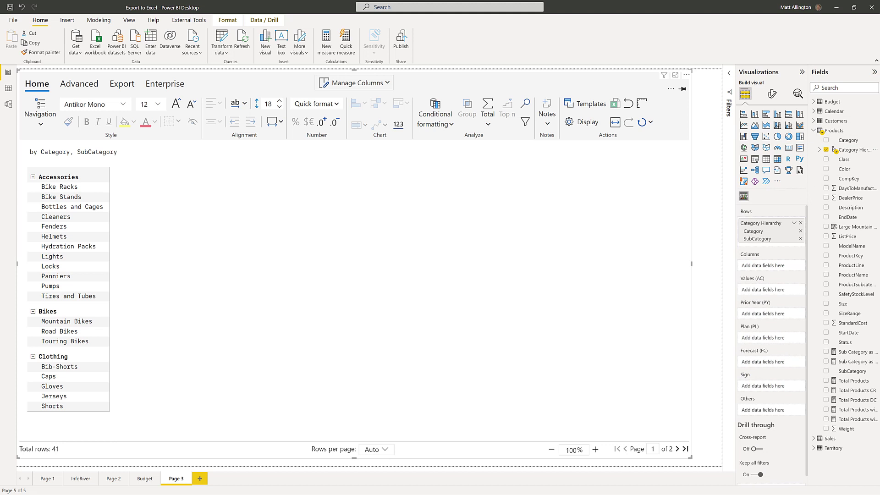
pyautogui.click(814, 131)
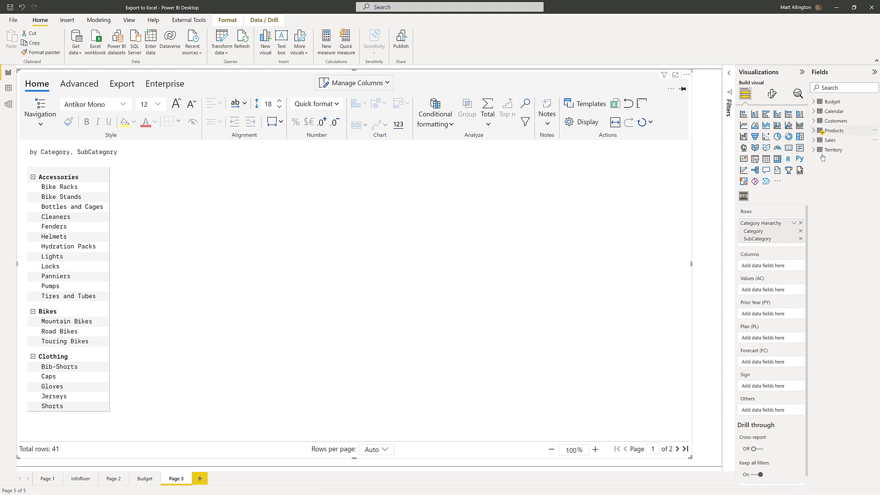
# - Add Total Sales and Budget as values in the Inforiver visual and split the columns by Calendar Fiscal Year
pyautogui.click(814, 140)
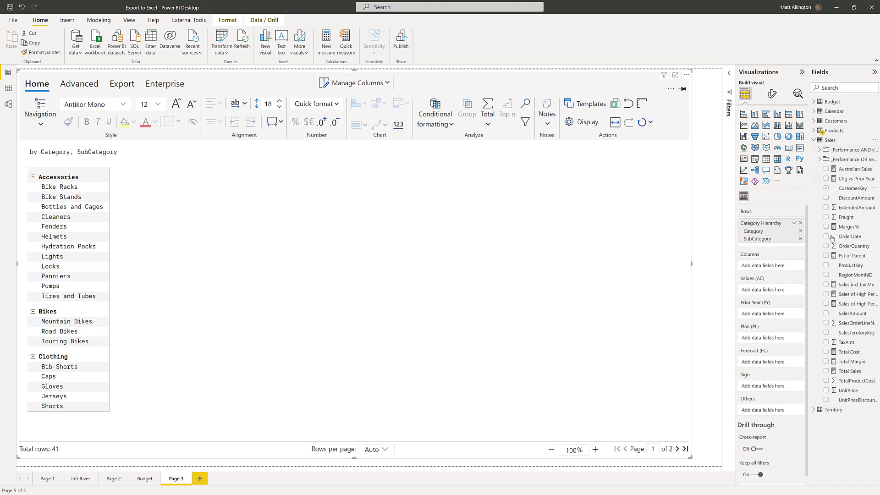
pyautogui.click(825, 372)
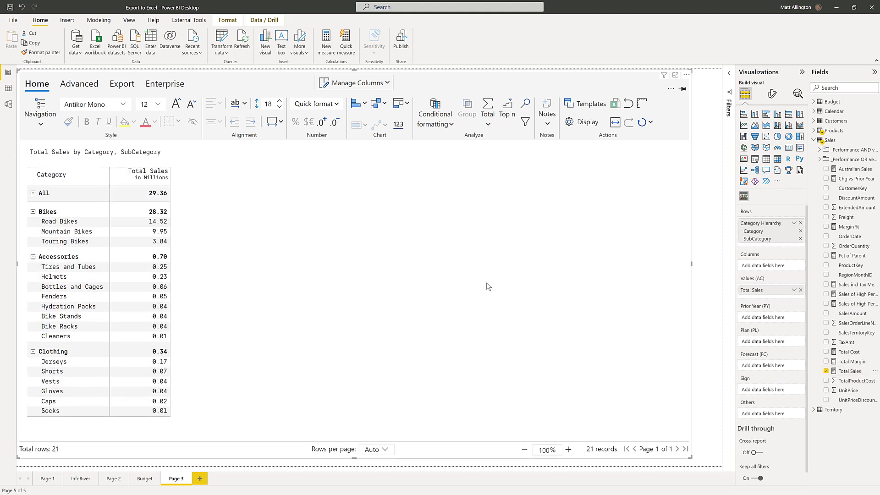
pyautogui.click(814, 102)
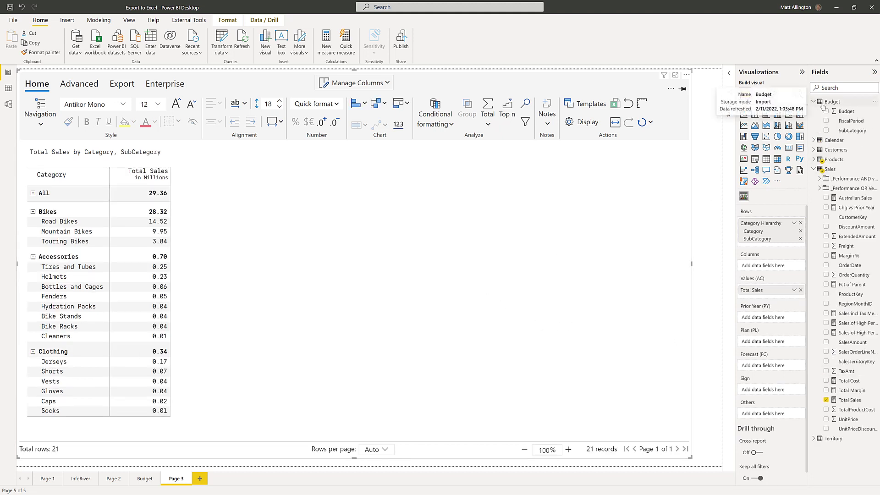
pyautogui.click(826, 112)
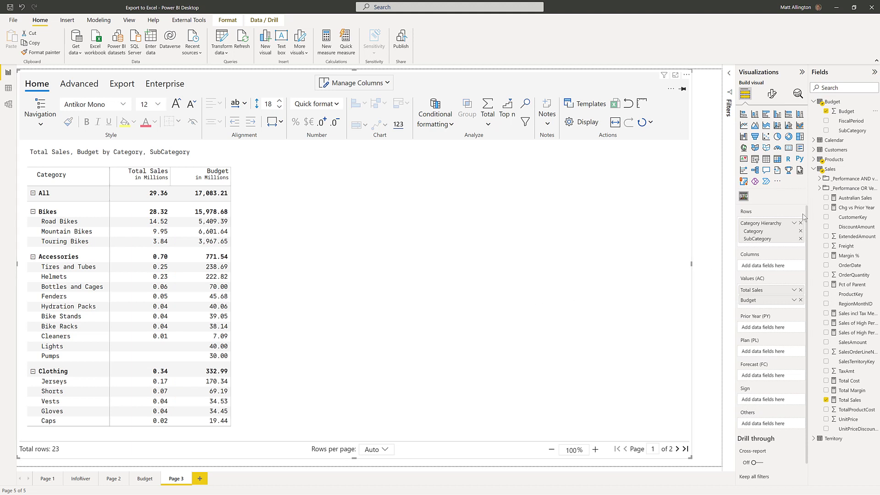
pyautogui.click(814, 140)
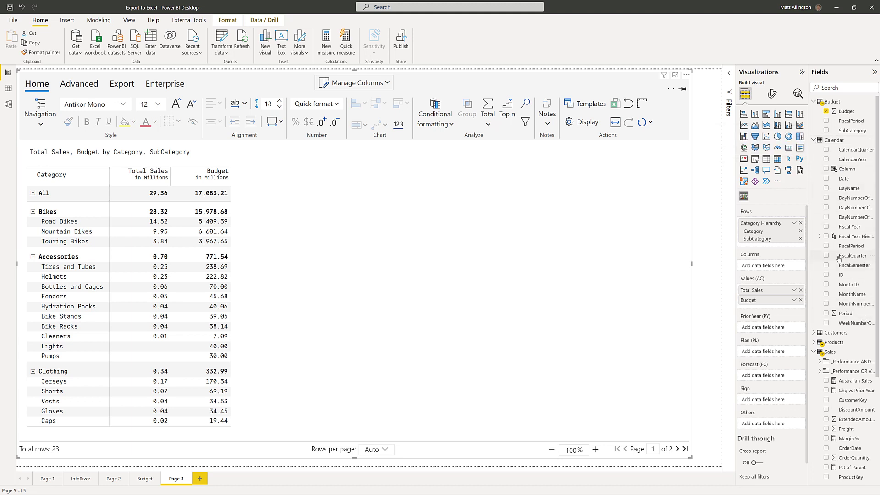
pyautogui.moveTo(849, 228); pyautogui.dragTo(770, 266)
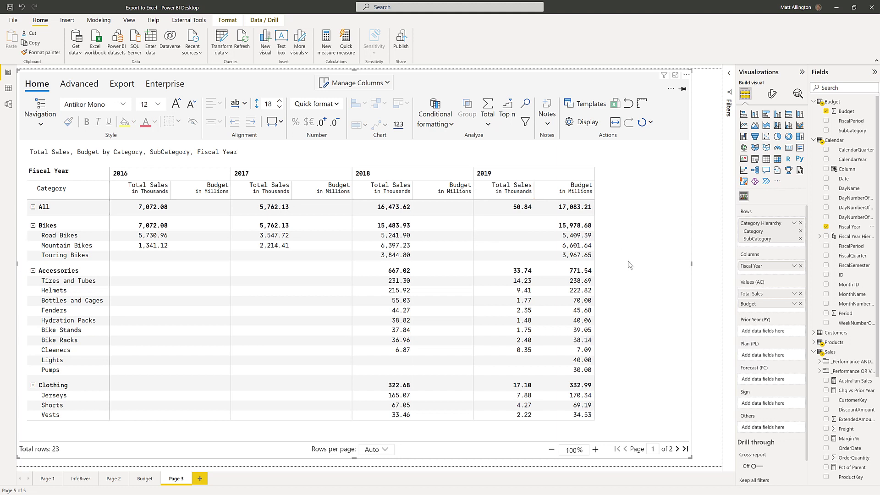
# - Apply the Performance T02 template to the visual and move Budget from Values (AC) to Plan (PL)
pyautogui.click(591, 105)
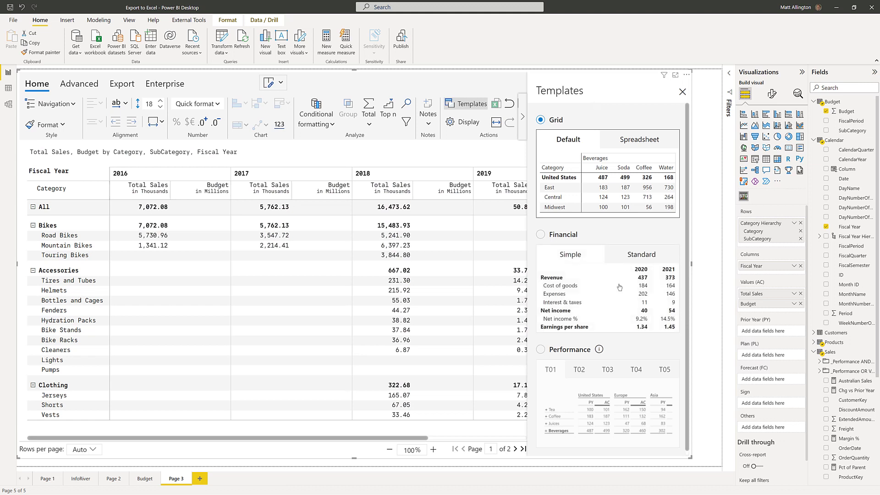
pyautogui.scroll(-1, 619, 288)
pyautogui.click(580, 364)
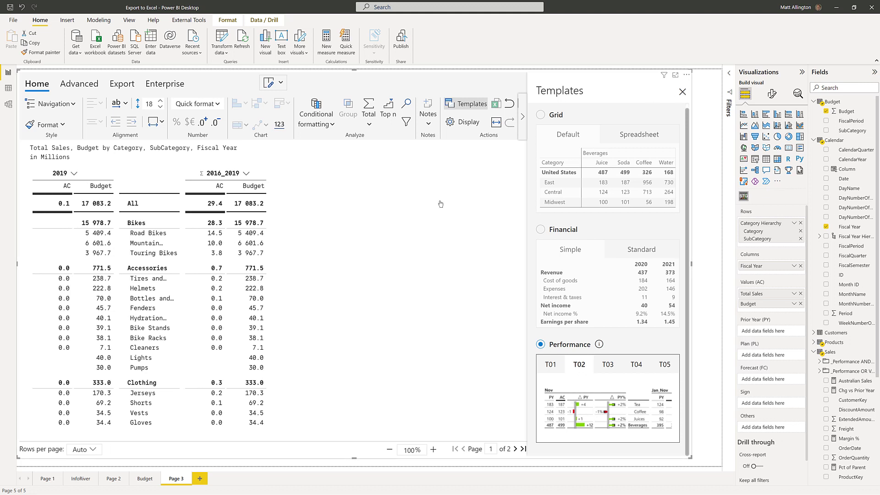
pyautogui.click(316, 271)
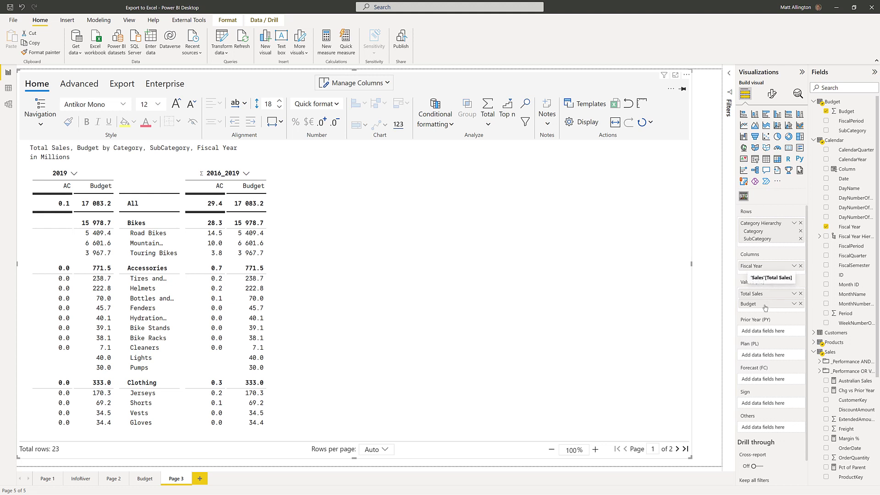
pyautogui.moveTo(775, 303); pyautogui.dragTo(770, 360)
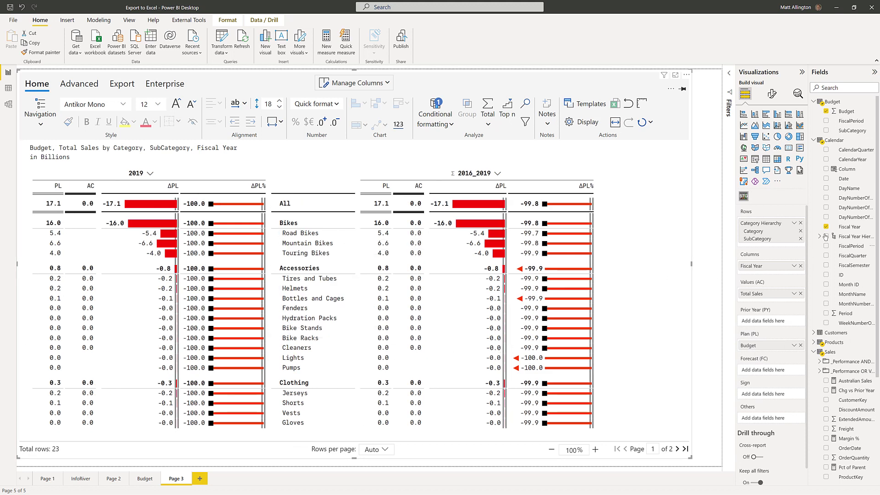
# - Remove Fiscal Year from the visual's columns and filter the page to Fiscal Year 2019 with basic filtering
pyautogui.click(800, 266)
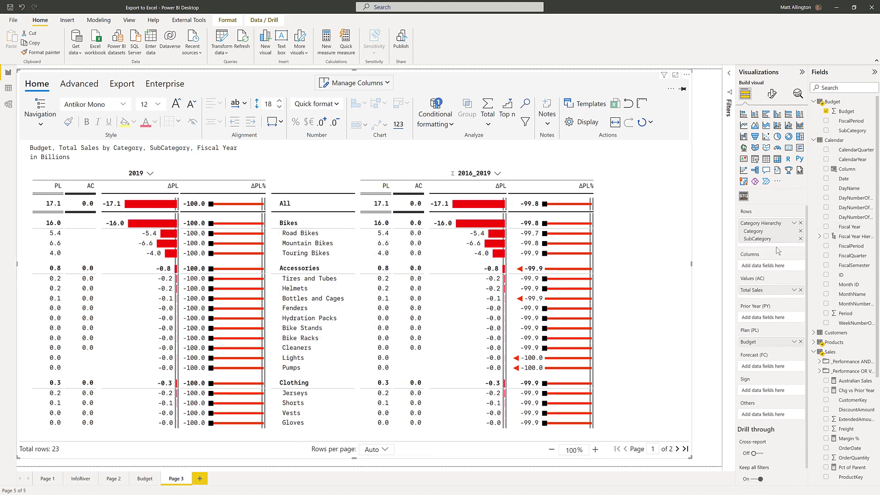
pyautogui.click(729, 107)
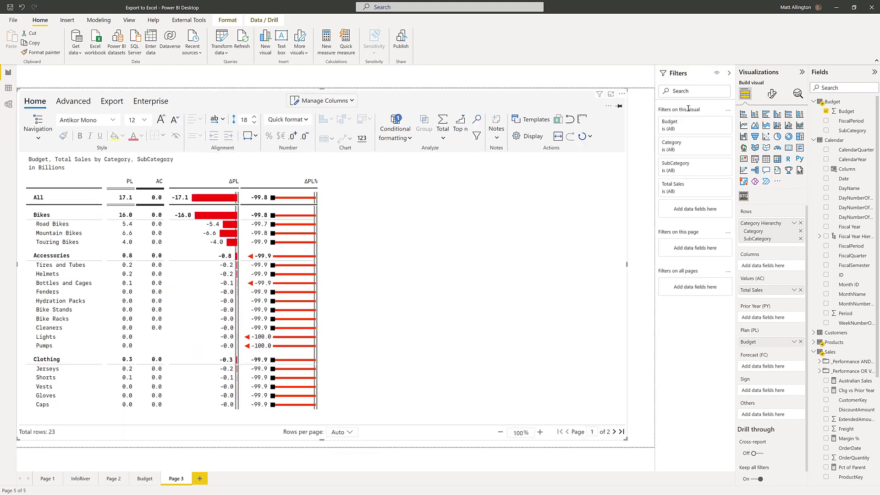
pyautogui.moveTo(858, 228); pyautogui.dragTo(694, 263)
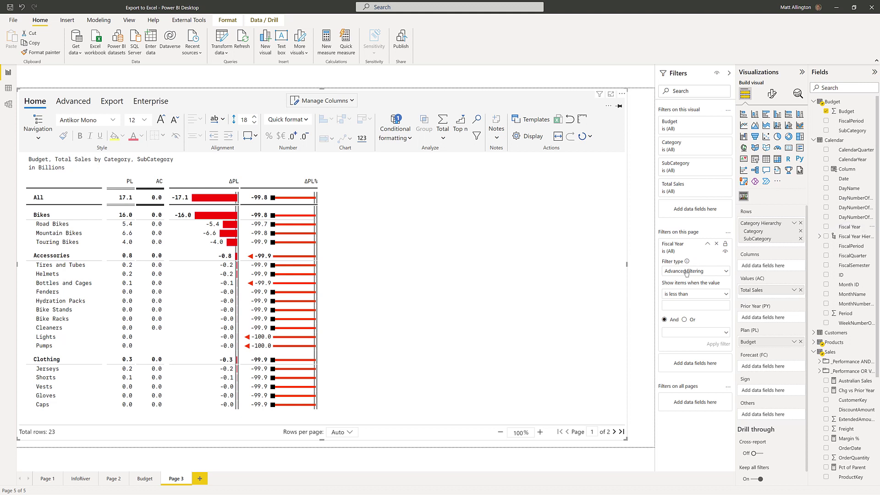
pyautogui.click(686, 272)
pyautogui.click(678, 292)
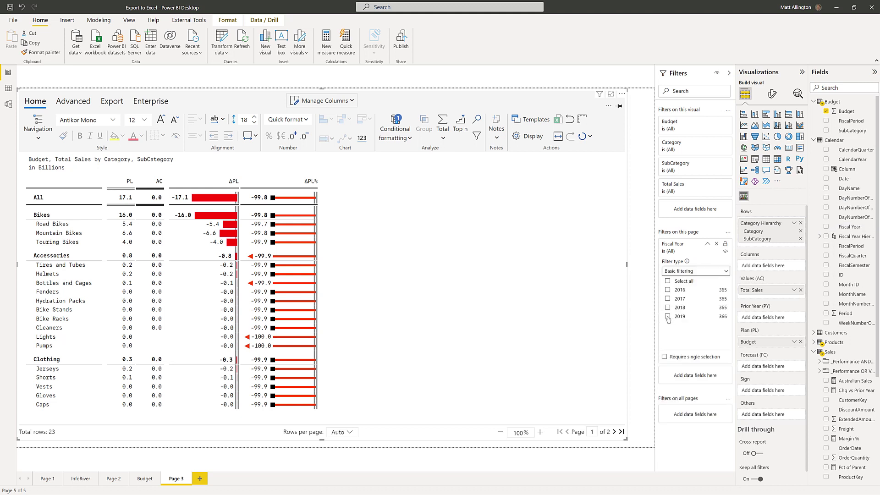
pyautogui.click(667, 316)
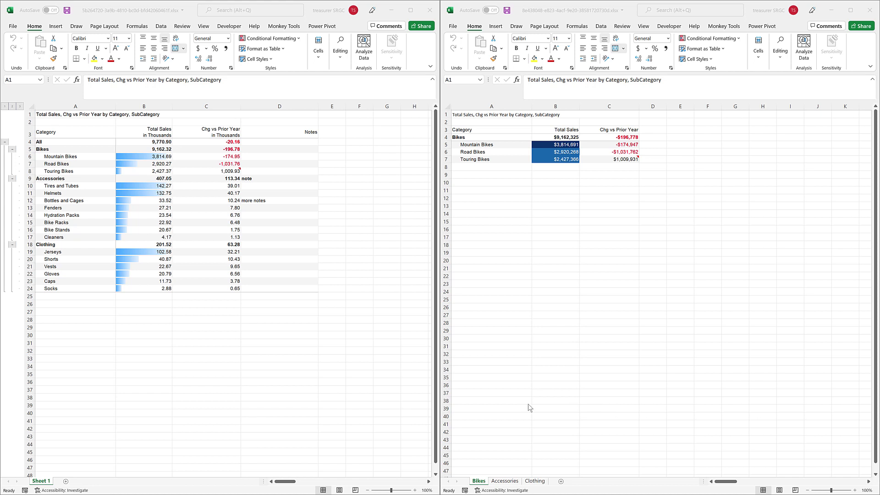
# - In the exported single-sheet Excel workbook, check the Touring Bikes comment and Notes column, and collapse and re-expand the Accessories group
pyautogui.click(327, 379)
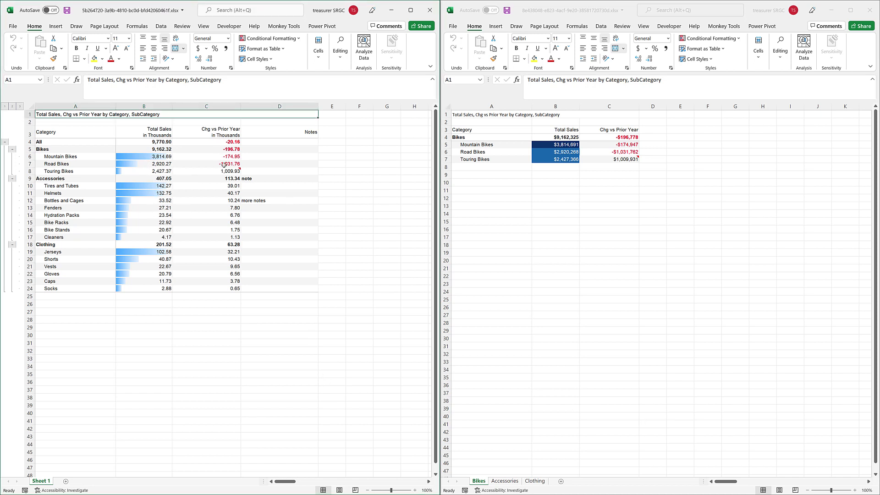
pyautogui.moveTo(229, 170)
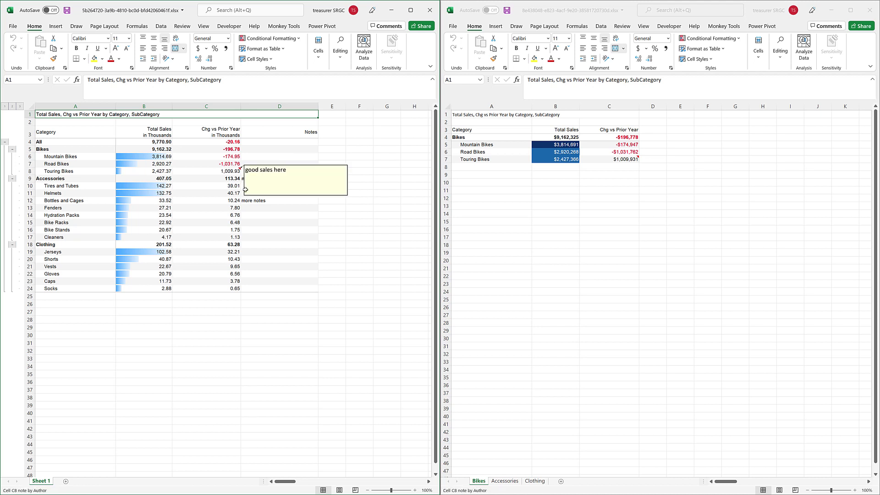
pyautogui.click(257, 201)
pyautogui.moveTo(262, 179); pyautogui.dragTo(264, 217)
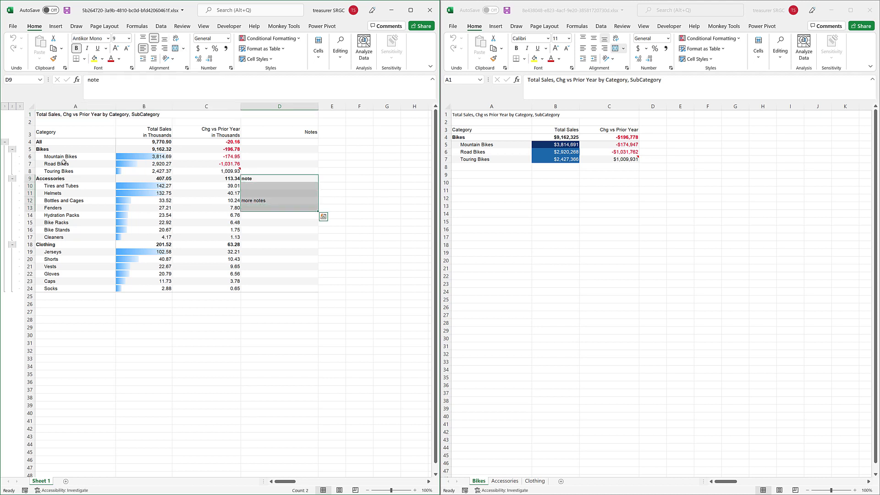
pyautogui.click(12, 180)
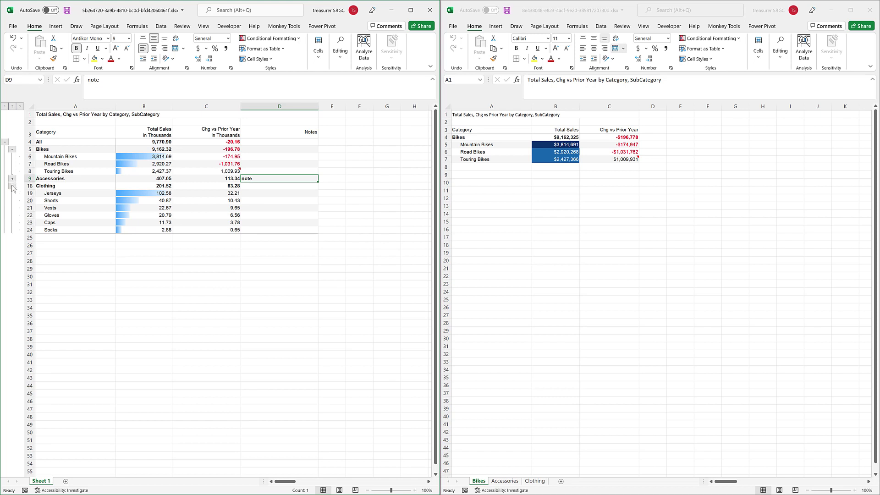
pyautogui.click(12, 180)
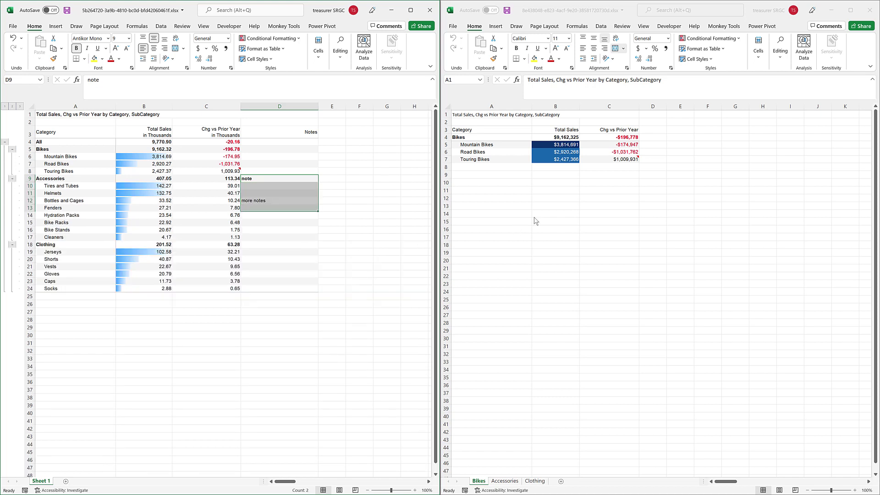
# - Look through the Bikes, Accessories and Clothing sheets of the other exported Excel workbook
pyautogui.click(508, 185)
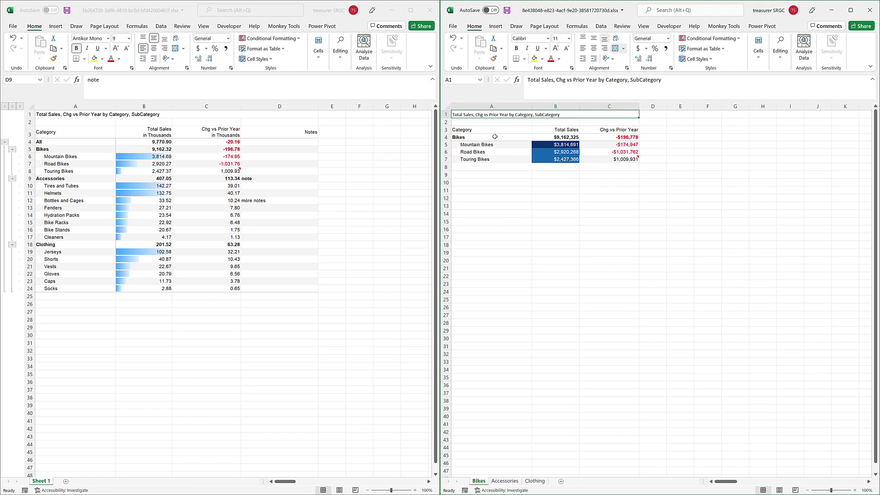
pyautogui.click(506, 482)
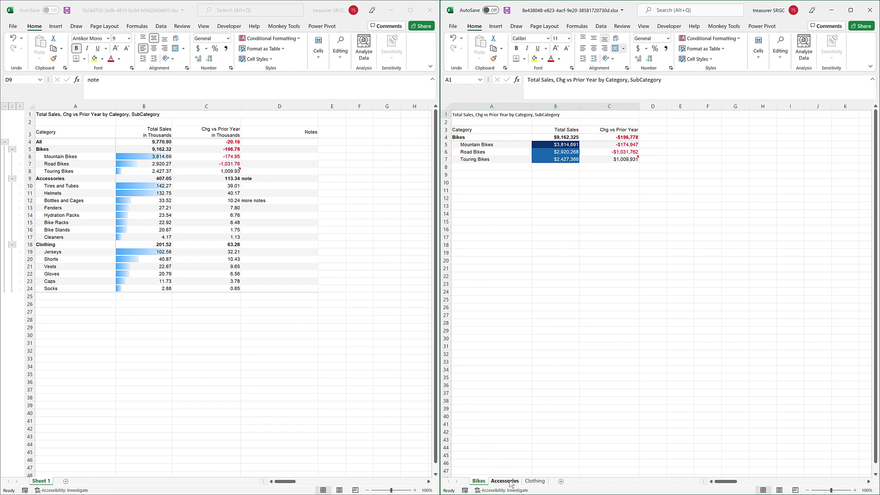
pyautogui.click(535, 481)
pyautogui.click(505, 482)
pyautogui.click(479, 481)
pyautogui.click(504, 481)
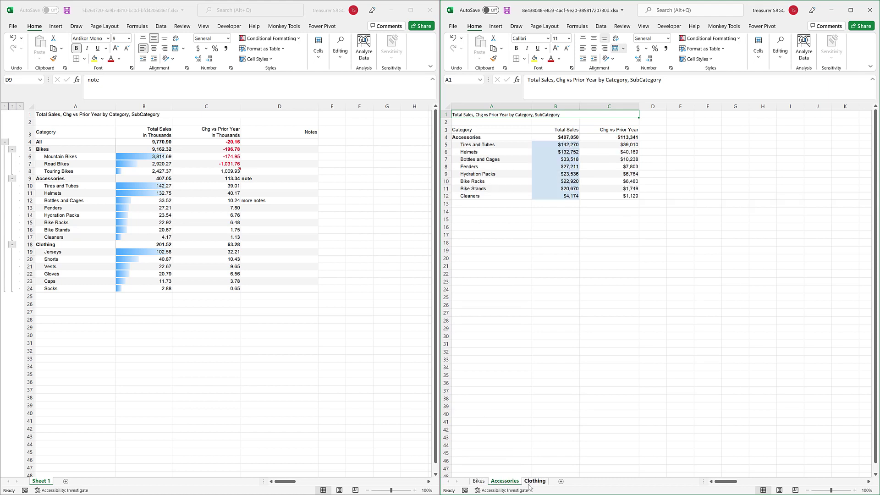
pyautogui.click(534, 481)
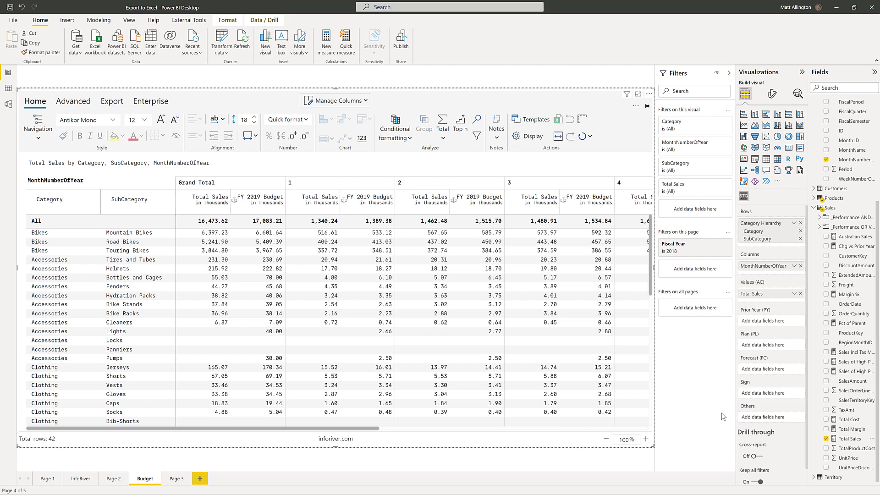
# - In Power BI, view the advanced Inforiver commands on the Budget page and return to Page 3
pyautogui.click(73, 101)
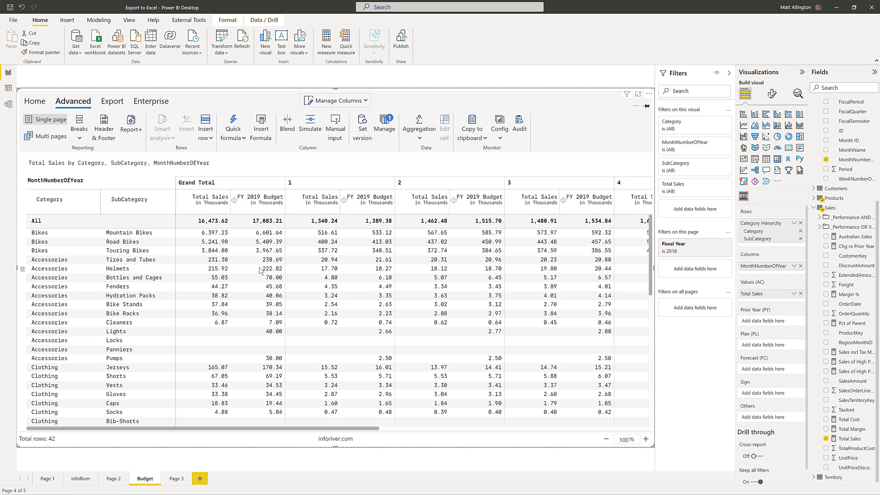
pyautogui.click(177, 479)
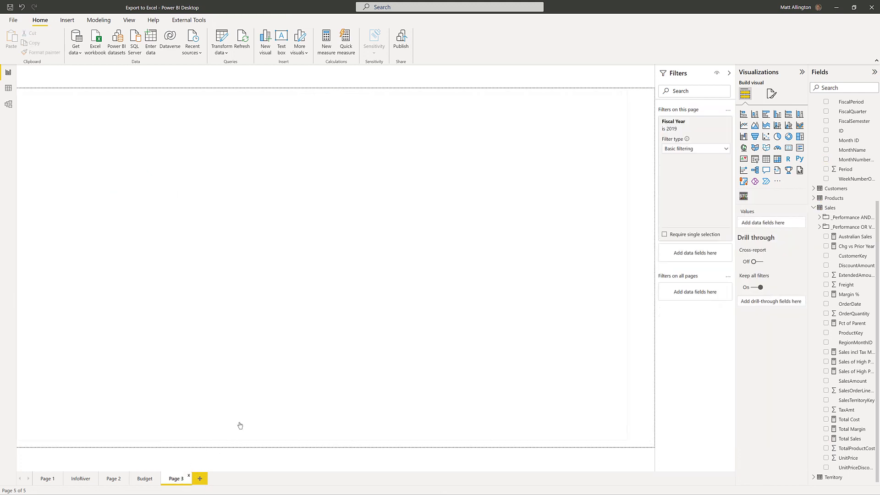